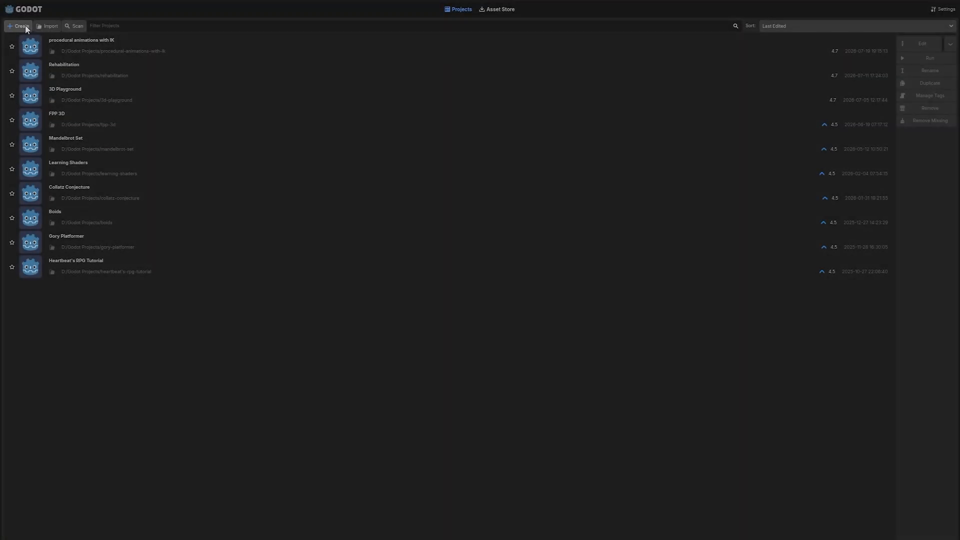
Create a new project named lightmap_tutorial and open it for editing.
left_click(22, 25)
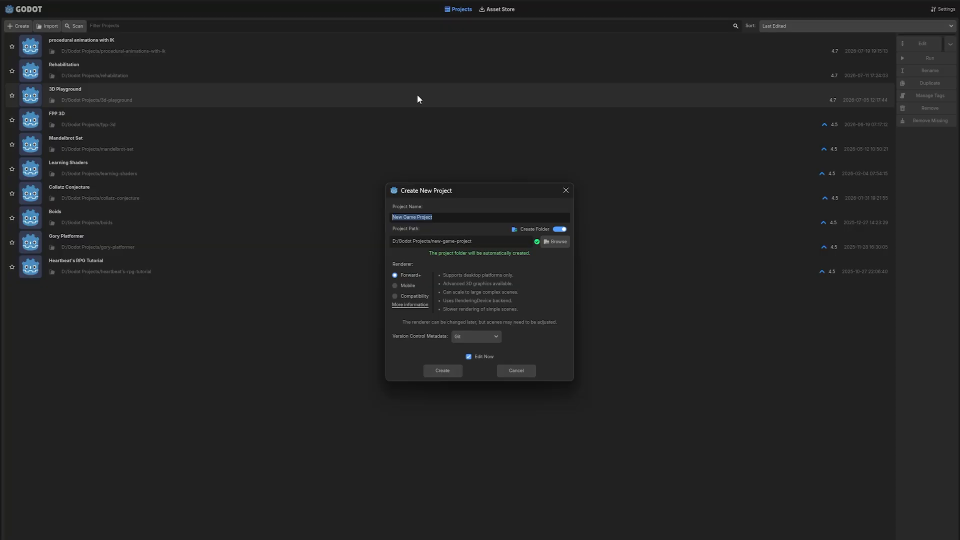
type("lightmap_tutorial")
left_click(469, 356)
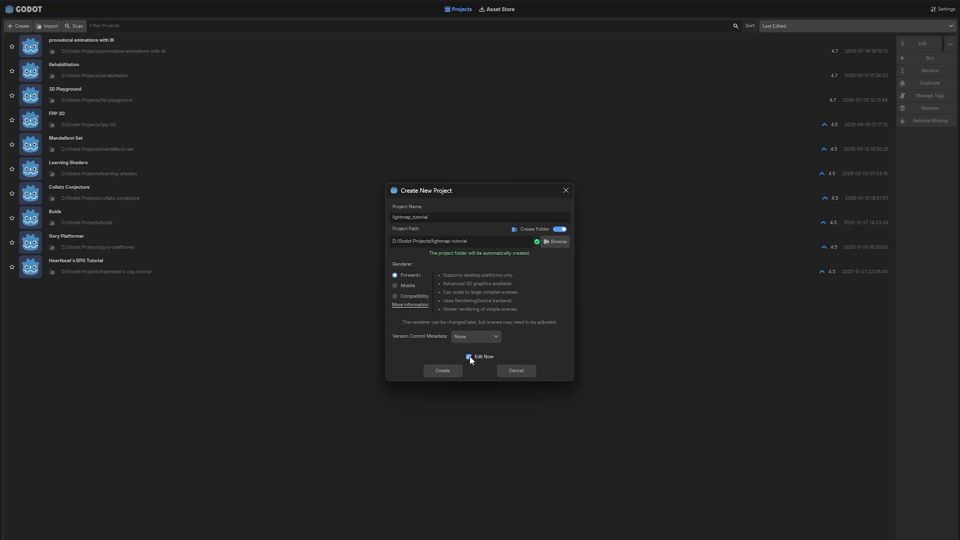
Create a folder named Assets in the project's root directory.
right_click(36, 344)
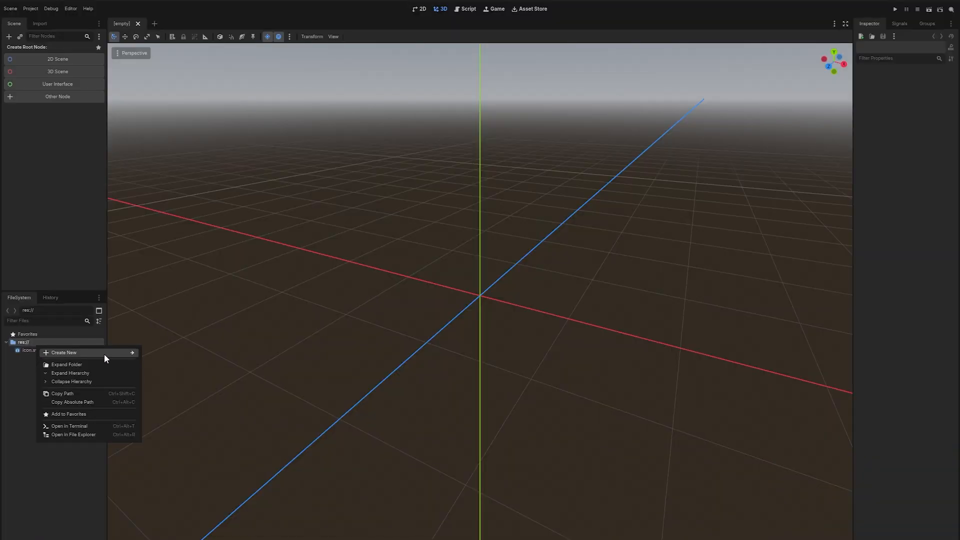
mouse_move(104, 353)
left_click(167, 353)
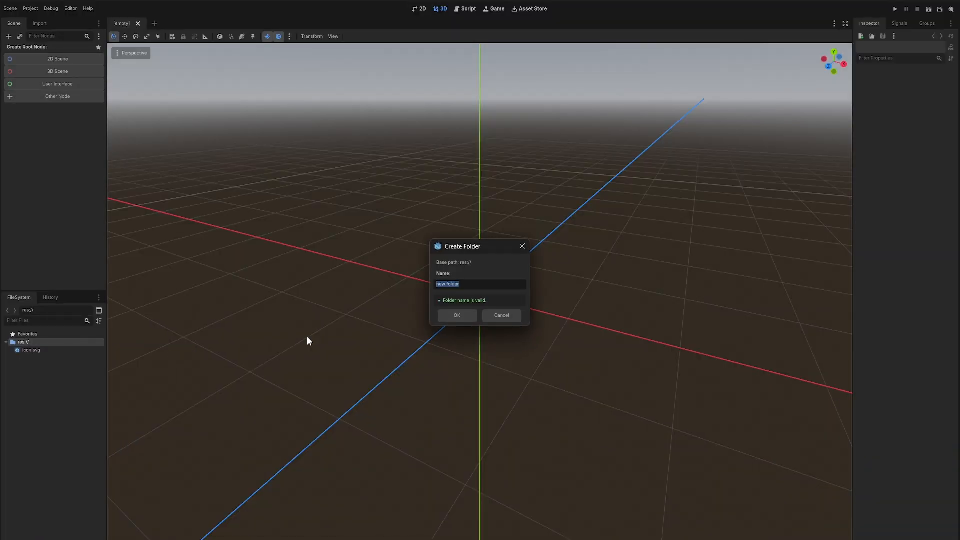
type("Assets")
key("Return")
Create two more root folders named Scenes and Lightmaps.
right_click(61, 342)
mouse_move(125, 349)
left_click(181, 351)
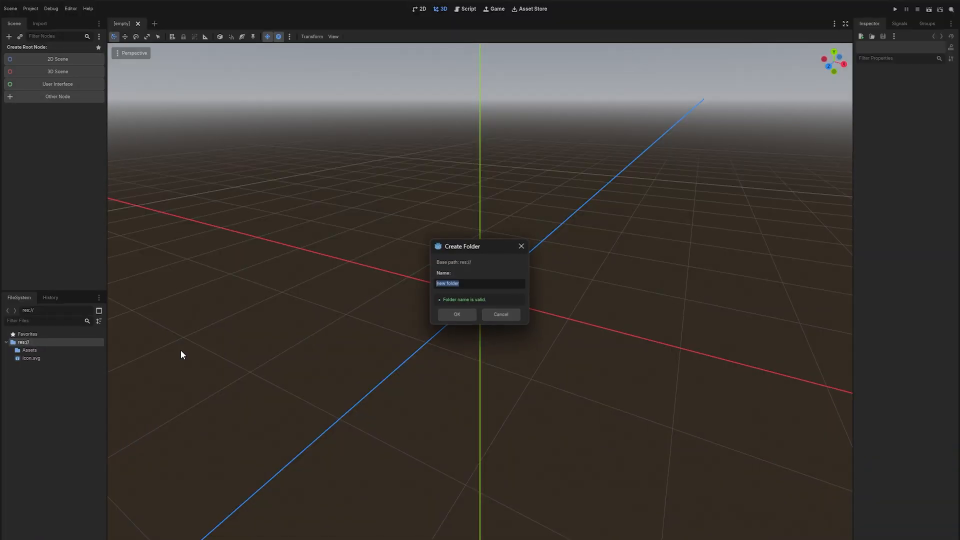
type("Scenes")
key("Return")
right_click(75, 340)
left_click(196, 350)
type("Lightmaps")
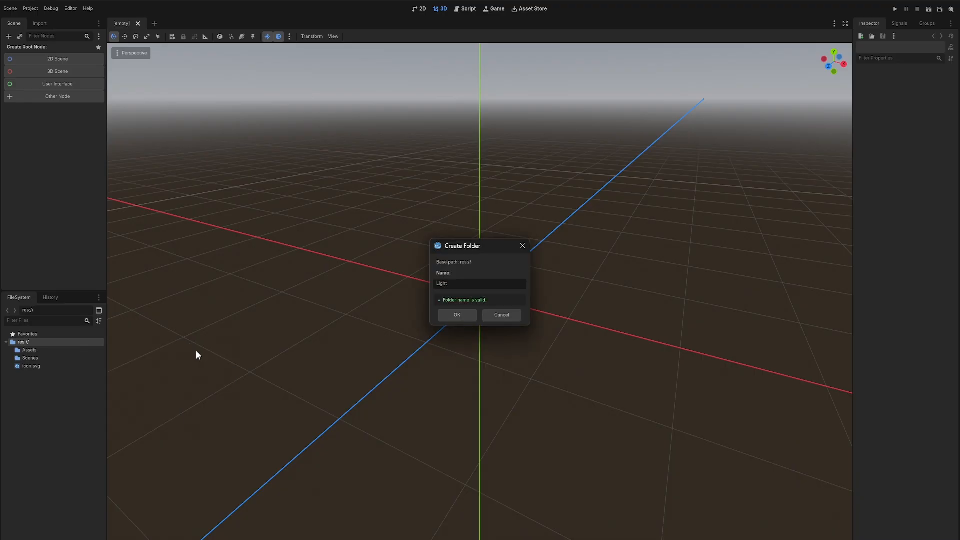
key("Return")
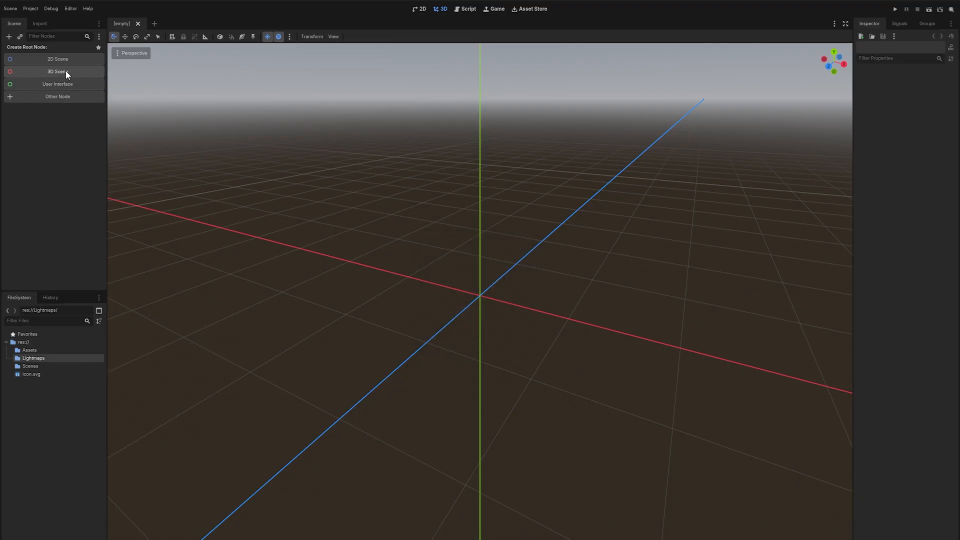
Create a 3D scene whose root node is named Main Level.
left_click(65, 71)
key("ctrl+a")
type("Main Level")
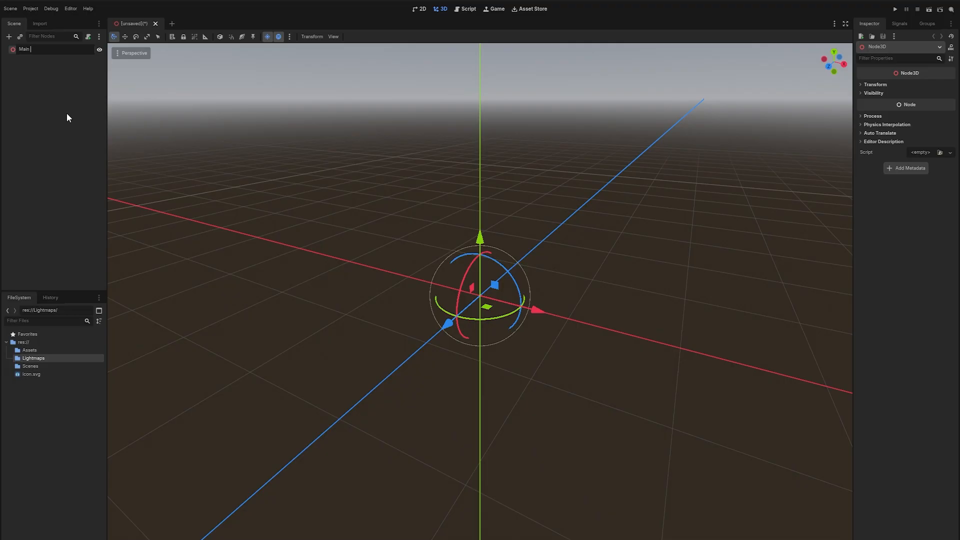
key("Return")
Save the scene as main_level.tscn inside the Scenes folder.
key("ctrl+s")
double_click(433, 201)
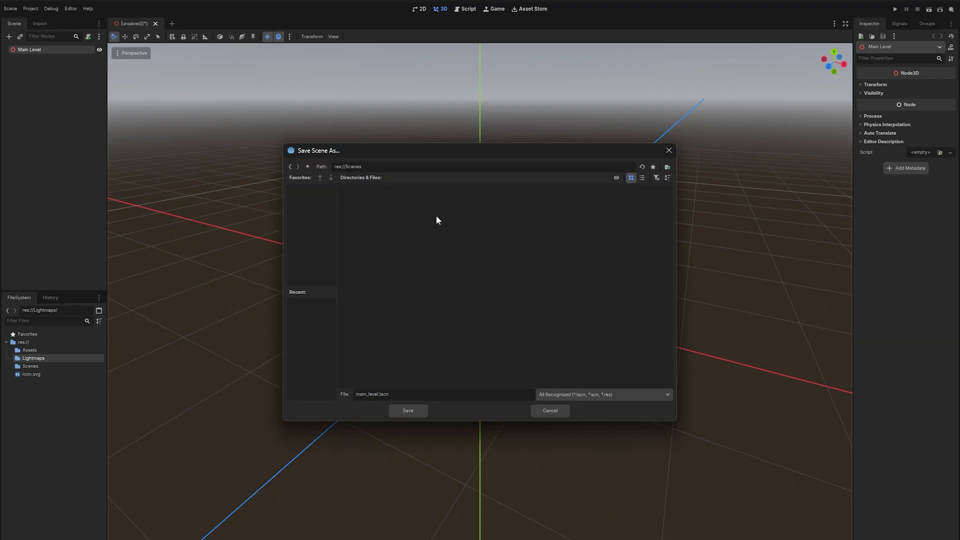
left_click(408, 410)
Switch to Blender by launching it from the system search.
right_click(35, 341)
left_click(73, 219)
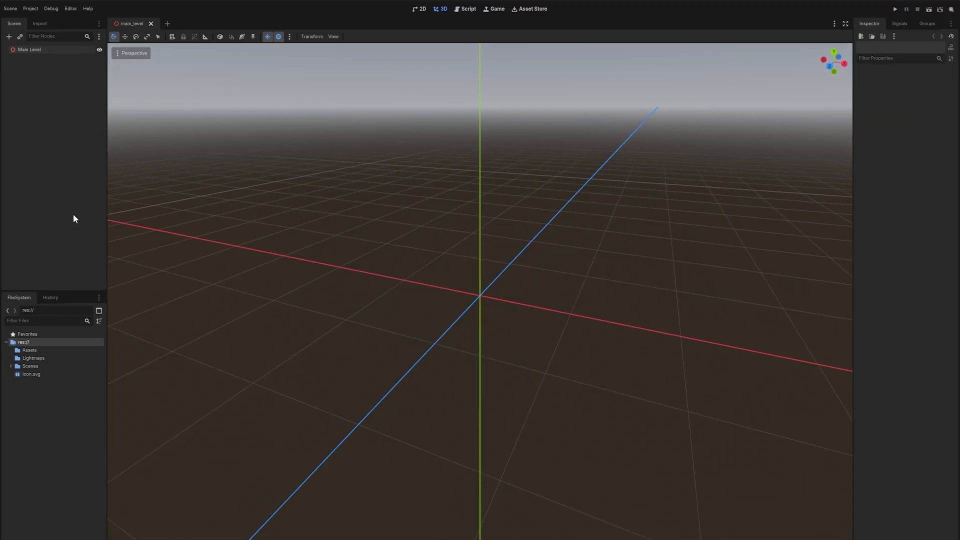
key("super")
key("super")
key("super")
type("blender")
key("Return")
Delete all default objects from the Blender scene.
key("a")
key("x")
left_click(496, 247)
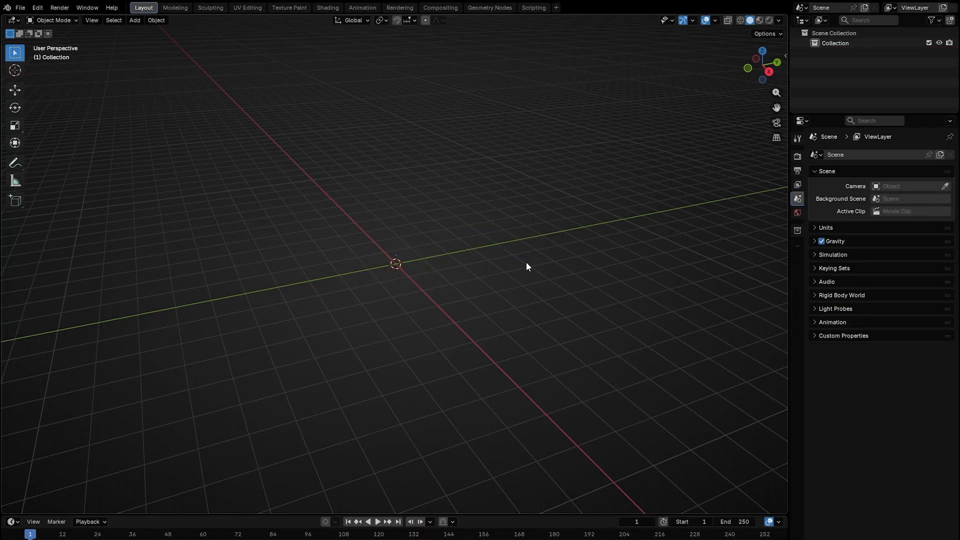
Add a cube mesh to the scene.
key("shift+a")
left_click(541, 270)
middle_click_drag(526, 262, 536, 280)
scroll(536, 280, "up", 2)
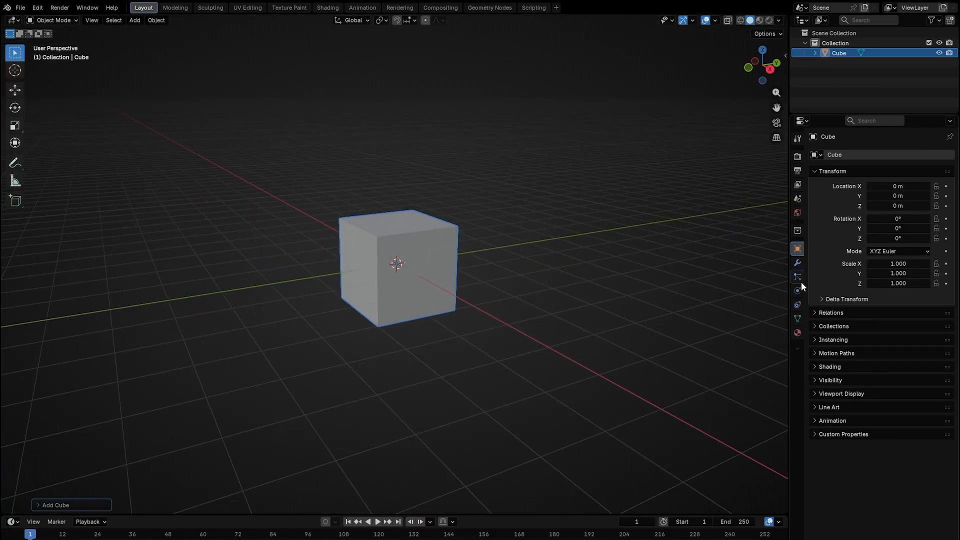
Create a new material on the cube and rename it base_mat.
left_click(797, 330)
left_click(854, 194)
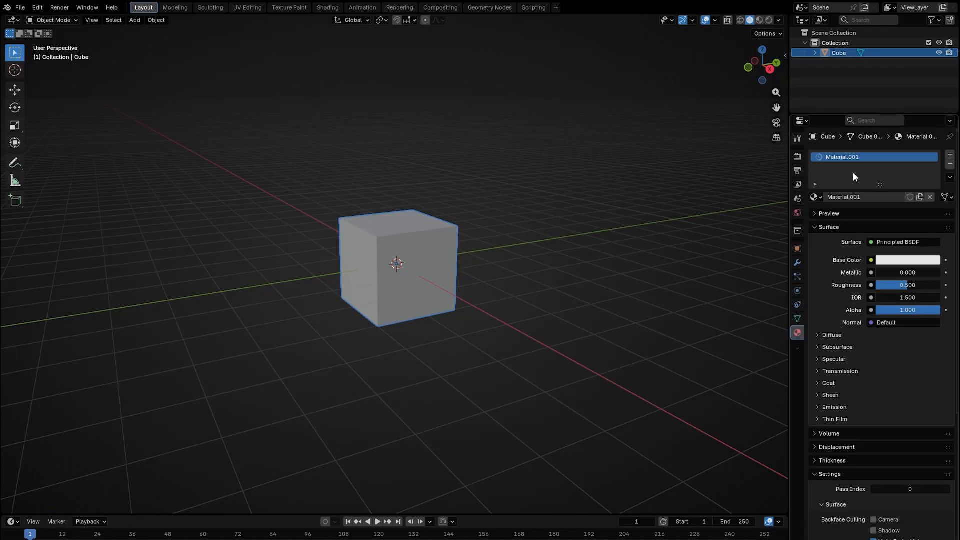
double_click(848, 157)
type("b")
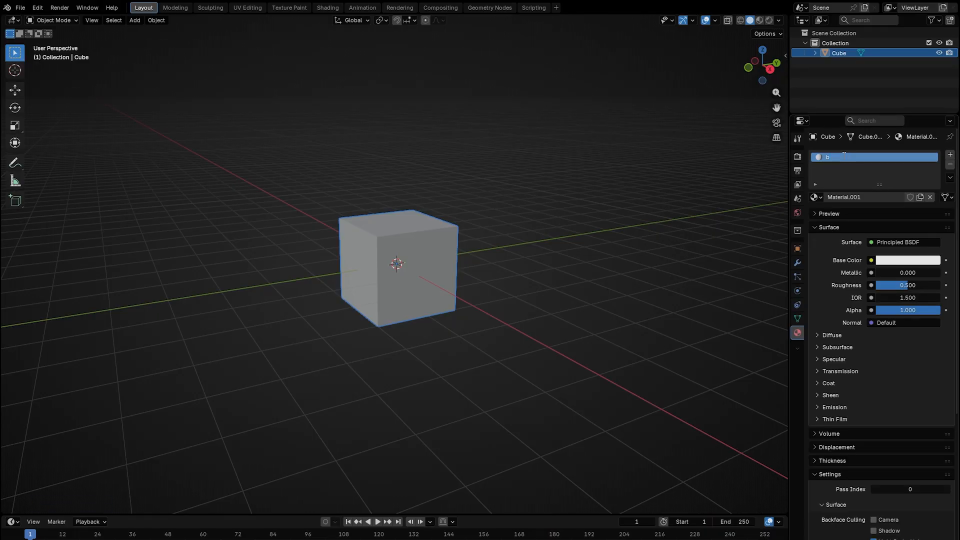
type("ase_mat")
key("Return")
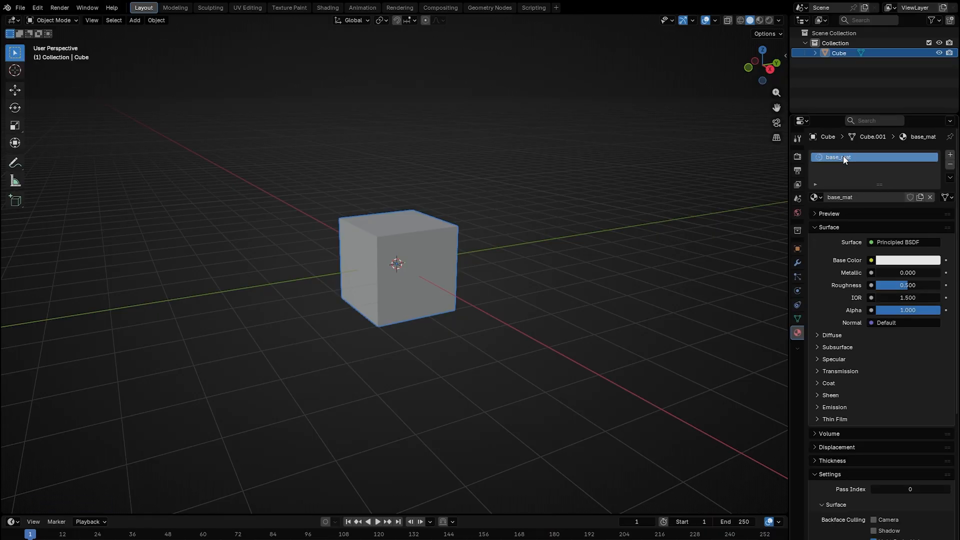
Set the material's base color to an Image Texture using prototype_light.png from the D drive.
left_click(871, 260)
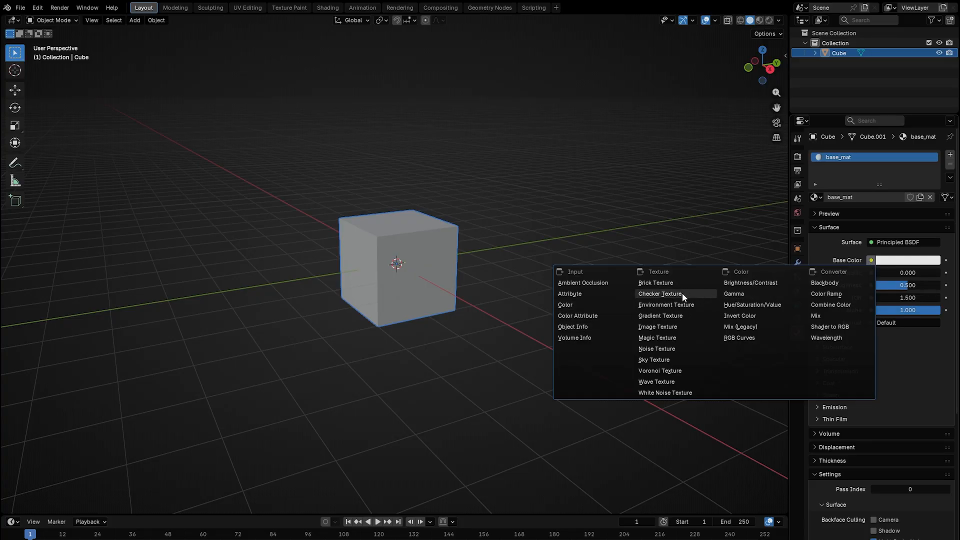
left_click(662, 327)
left_click(923, 272)
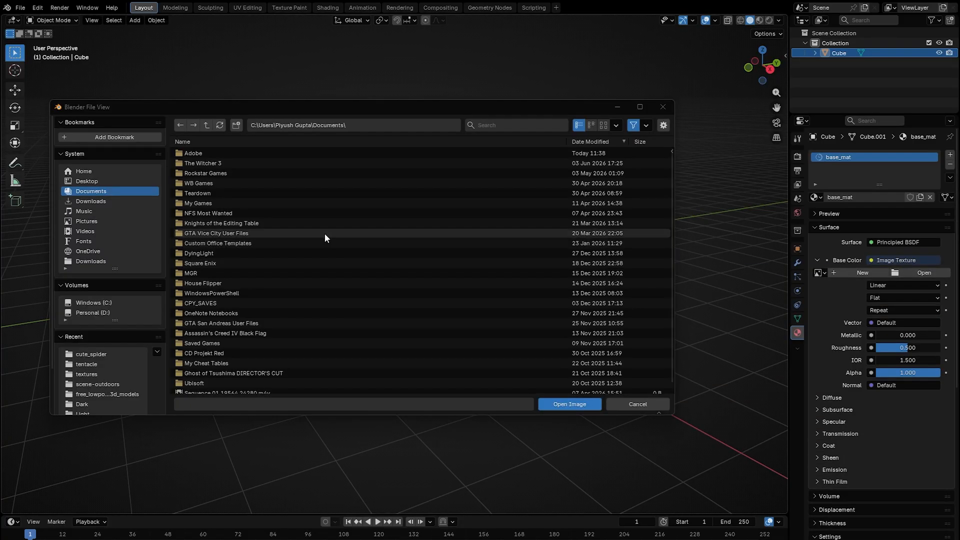
left_click(103, 312)
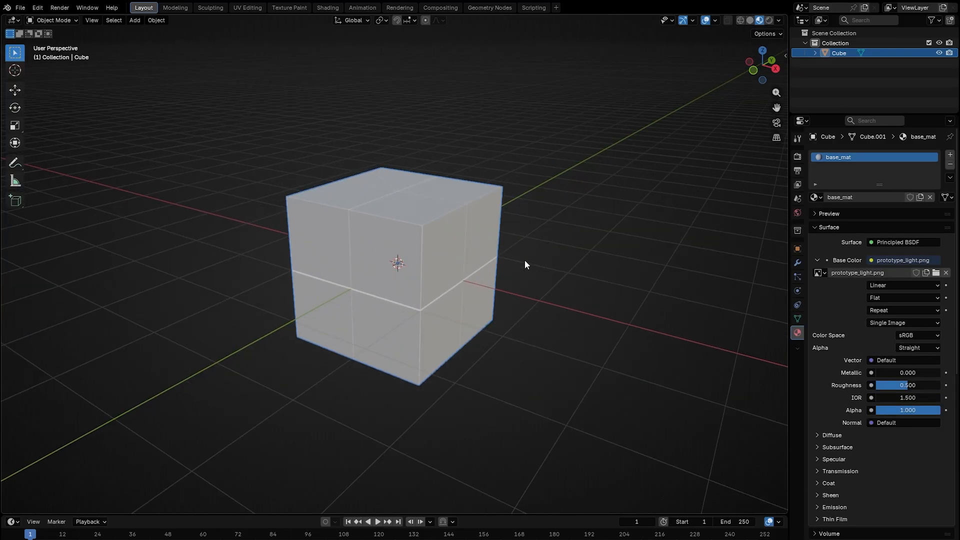
middle_click_drag(524, 260, 467, 263)
scroll(543, 255, "up", 10)
scroll(568, 259, "down", 8)
scroll(489, 278, "down", 5)
Enter Edit Mode and flip the cube's normals so it faces inward.
key("Tab")
scroll(467, 263, "up", 3)
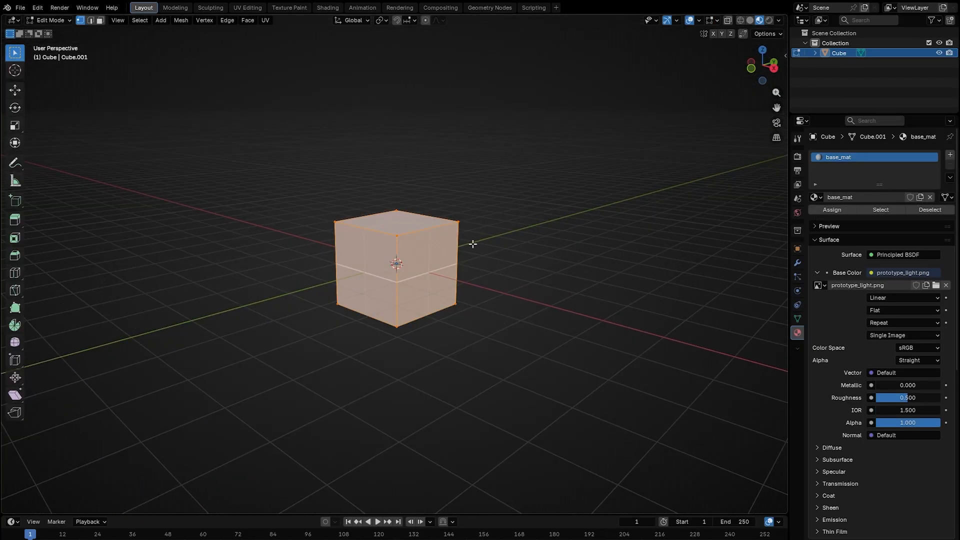
key("alt+n")
left_click(472, 247)
middle_click_drag(473, 246, 475, 247)
scroll(475, 247, "up", 2)
scroll(836, 303, "down", 8)
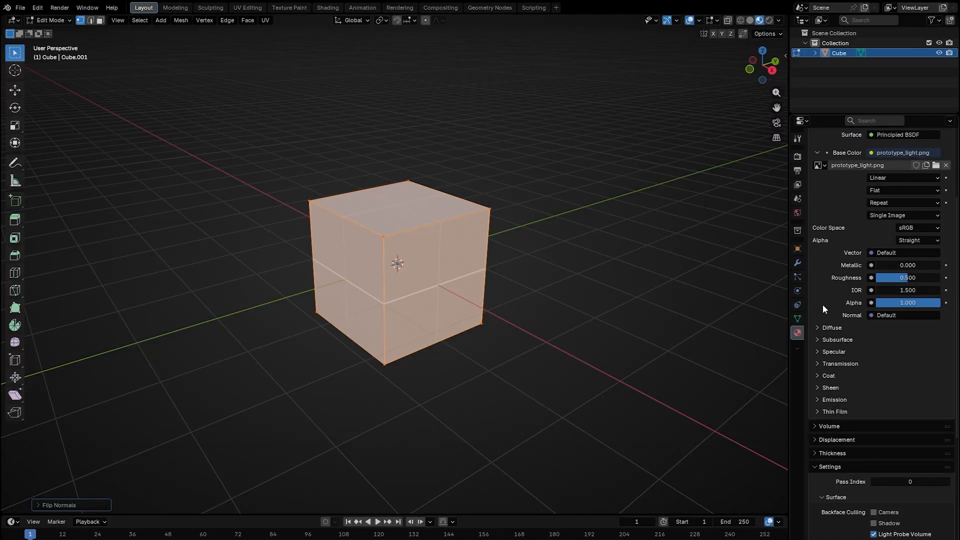
Enable camera backface culling in the material's settings.
scroll(850, 242, "down", 5)
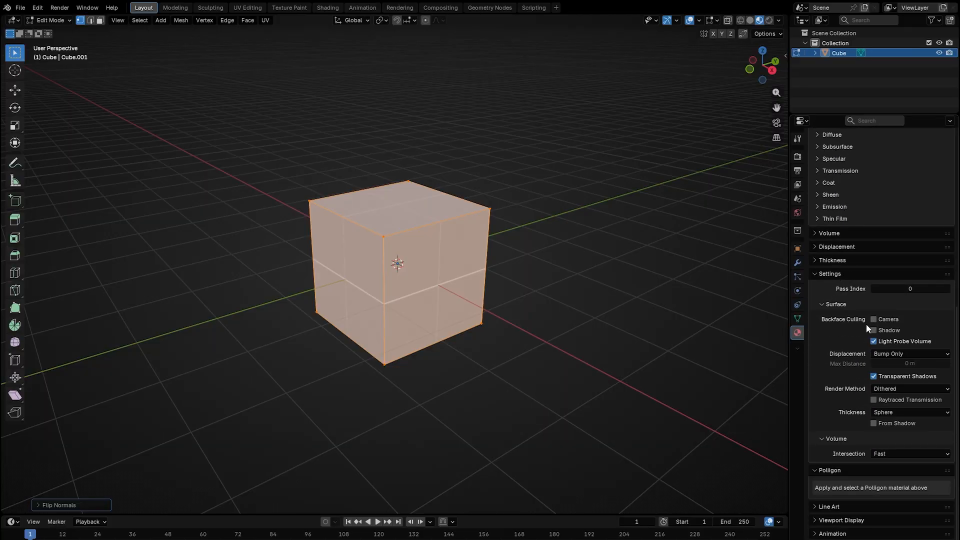
left_click(874, 319)
middle_click_drag(507, 278, 512, 269)
scroll(531, 260, "up", 2)
left_click(532, 260)
Save the Blender file as level_model in a new level_model folder inside the project's Assets folder.
key("ctrl+s")
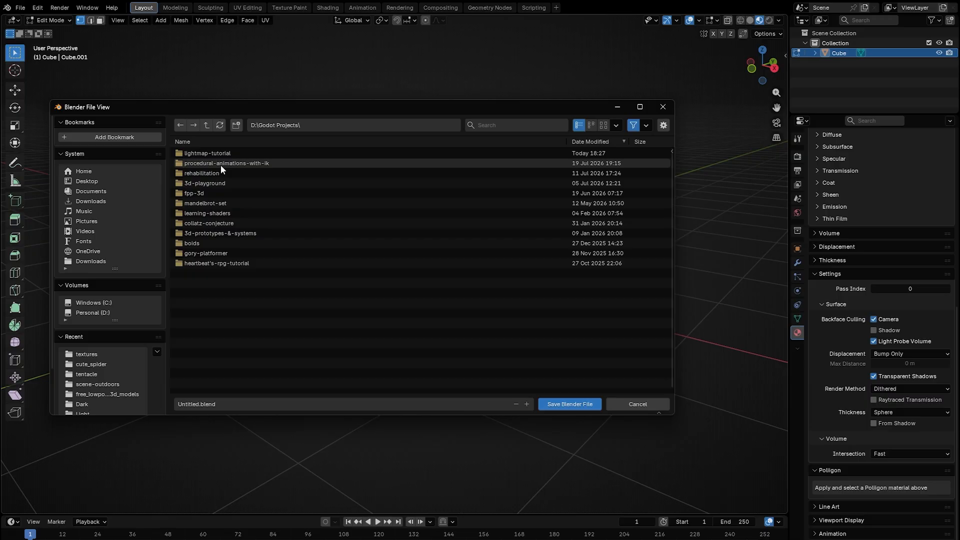
double_click(231, 154)
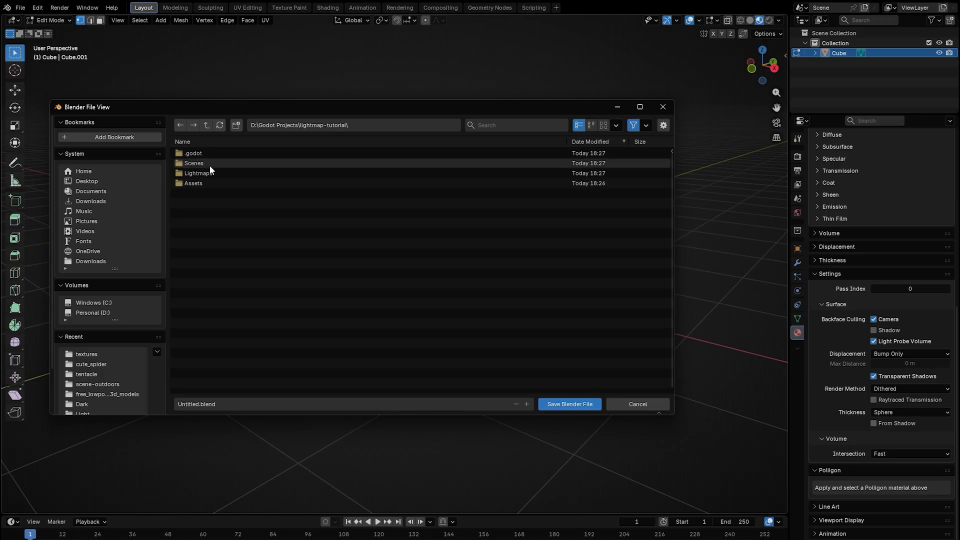
double_click(197, 184)
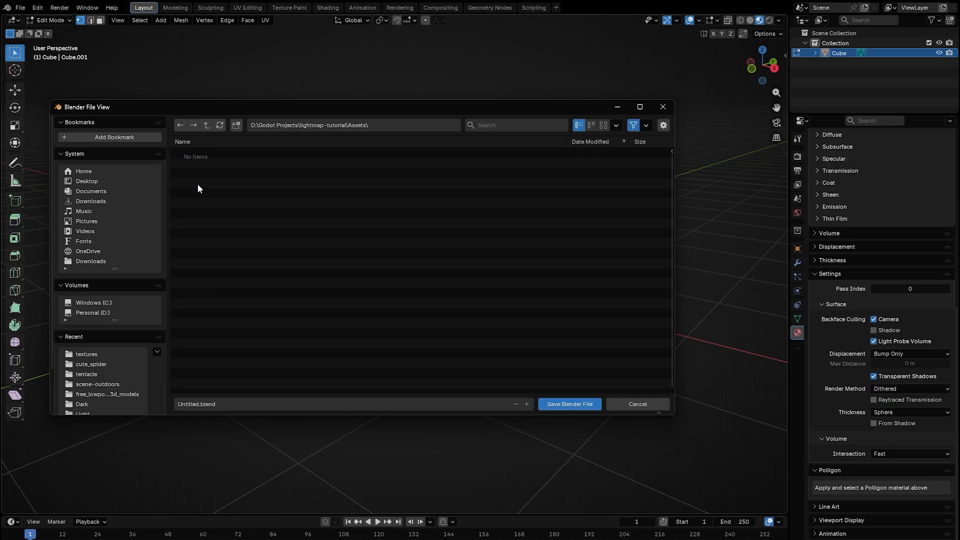
left_click(235, 126)
type("level_model")
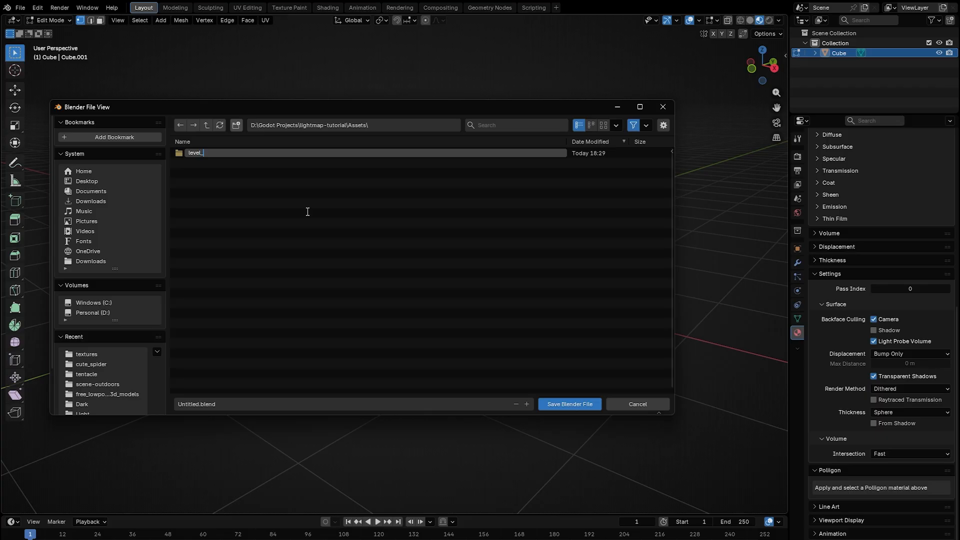
key("Return")
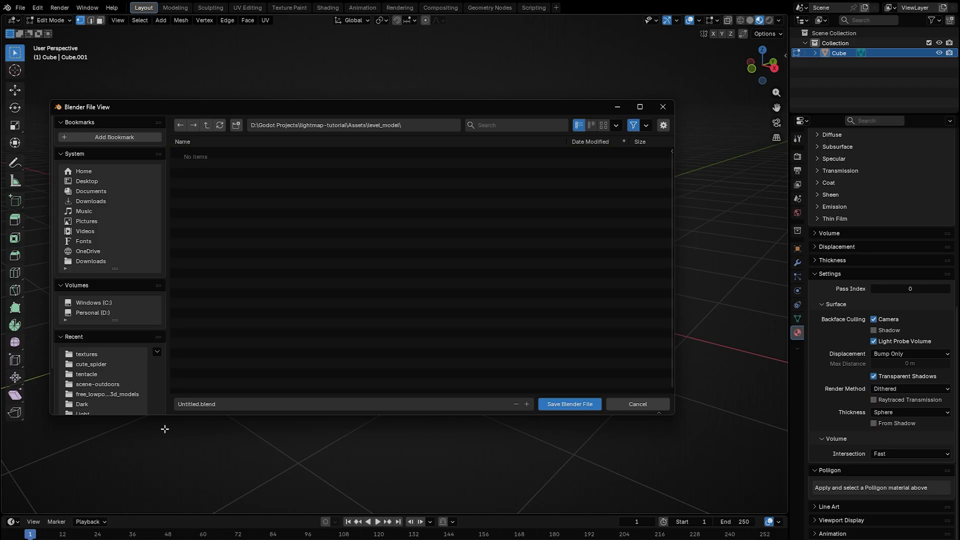
left_click(185, 406)
type("level_model")
left_click(566, 403)
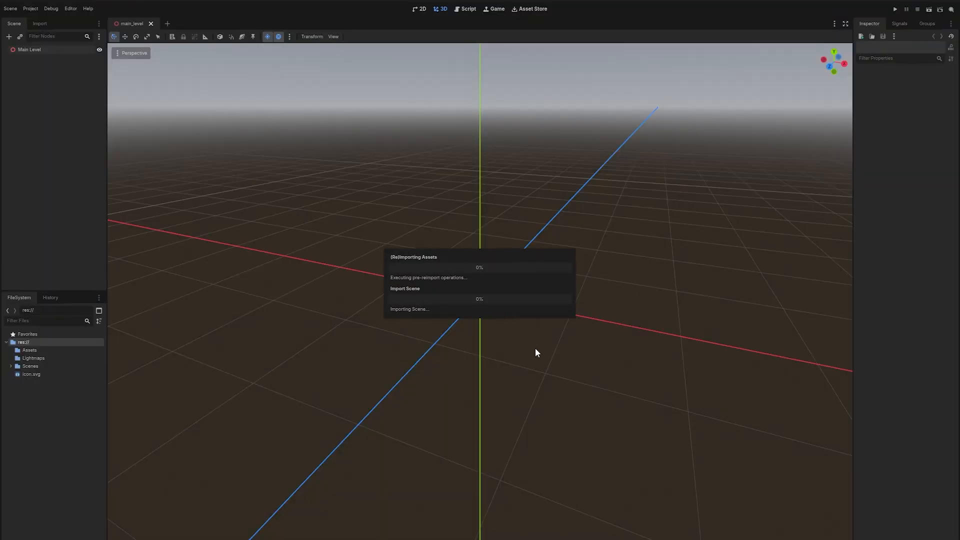
Open the level_model.blend import settings in Godot and set Light Baking to Static Lightmaps.
left_click(11, 351)
left_click(19, 359)
left_click(16, 359)
double_click(51, 367)
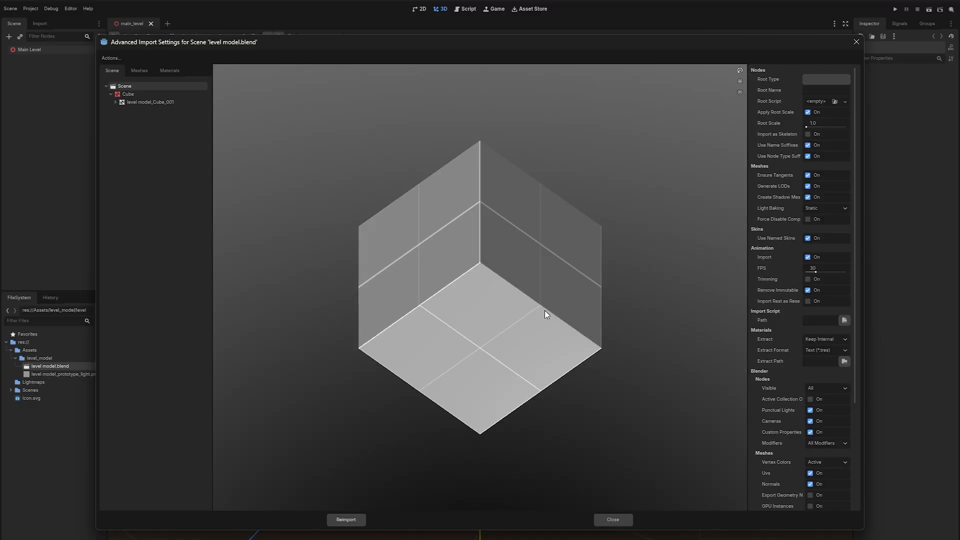
left_click_drag(545, 310, 554, 292)
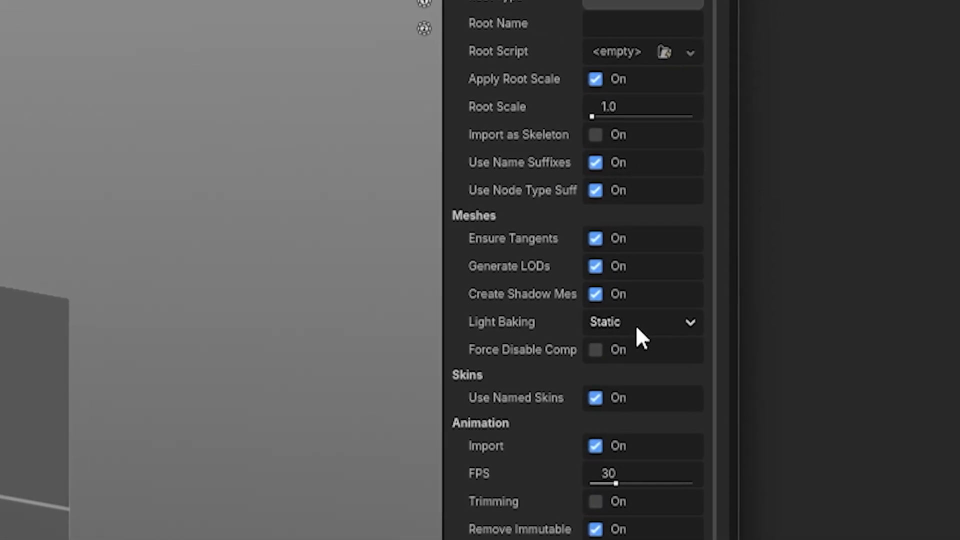
left_click(825, 209)
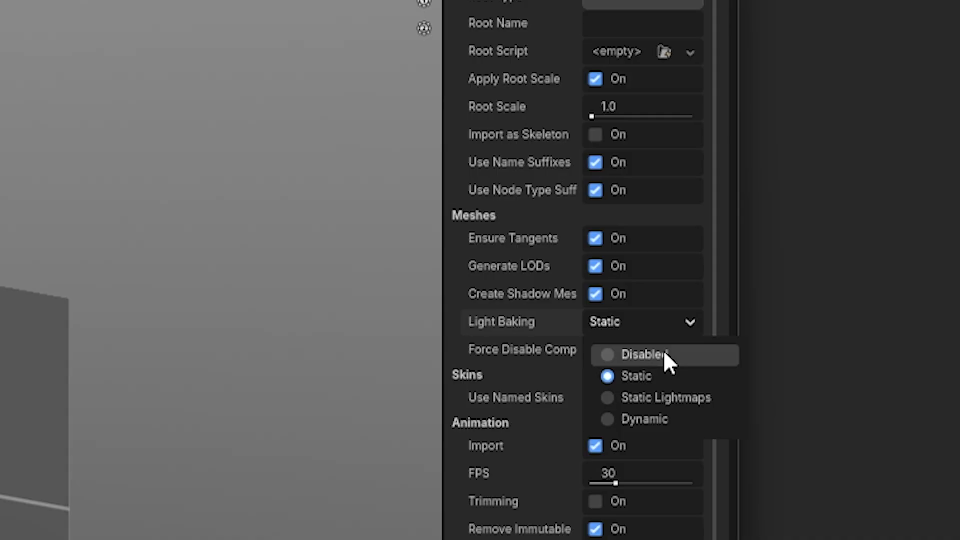
left_click(667, 398)
Add the imported level model into the Main Level scene.
left_click_drag(441, 332, 355, 332)
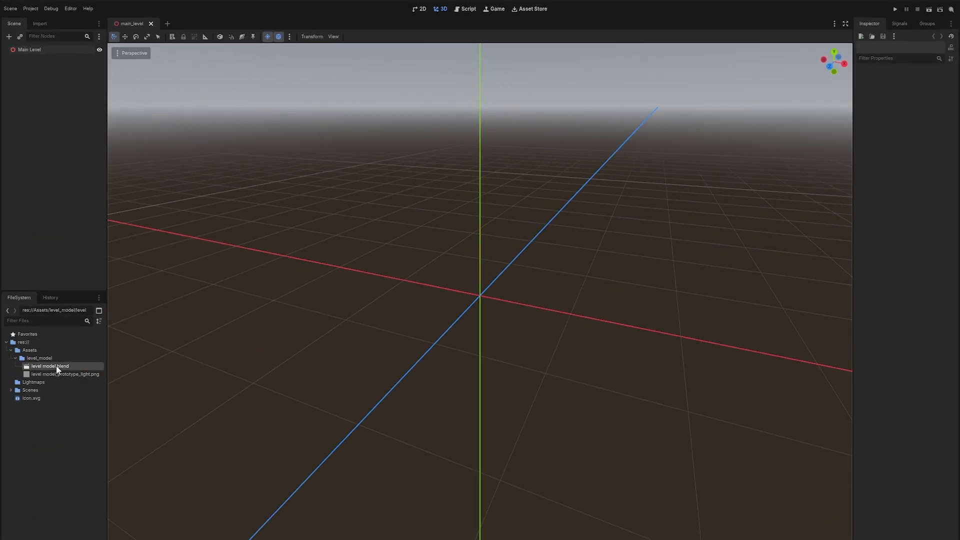
left_click_drag(56, 366, 35, 49)
scroll(566, 337, "down", 3)
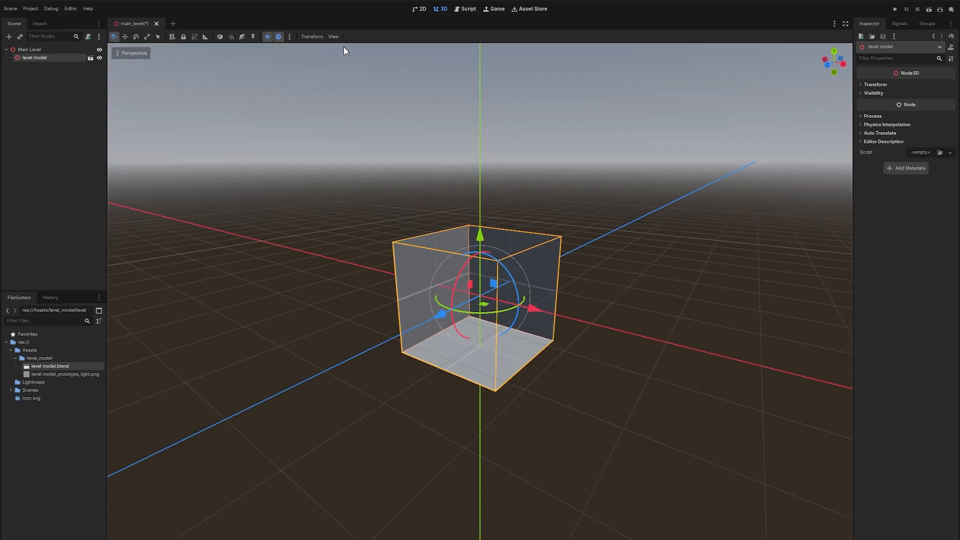
Add the preview sun and preview environment to the scene as real nodes.
left_click(290, 36)
left_click(260, 207)
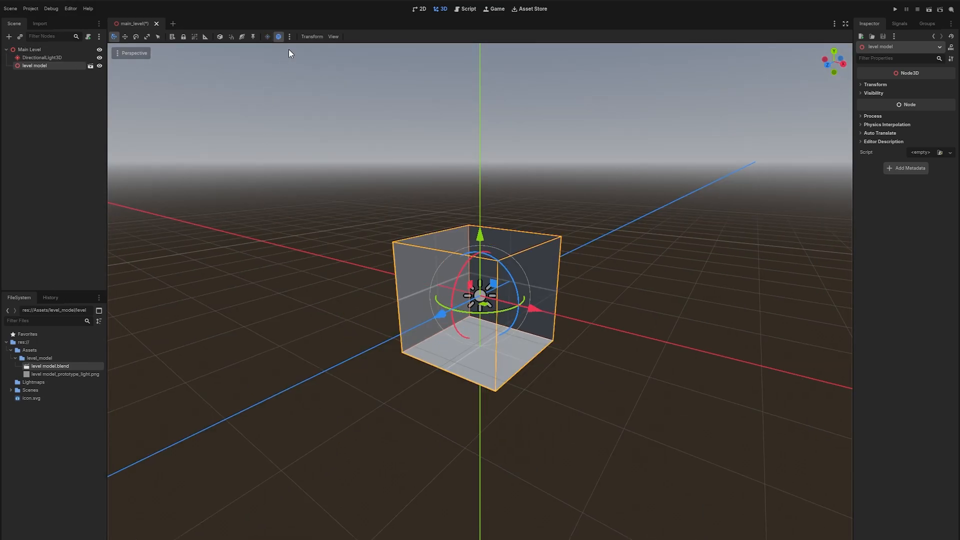
left_click(290, 36)
left_click(346, 210)
Create a node named Level Lighting under Main Level and move WorldEnvironment and DirectionalLight3D into it.
left_click(44, 92)
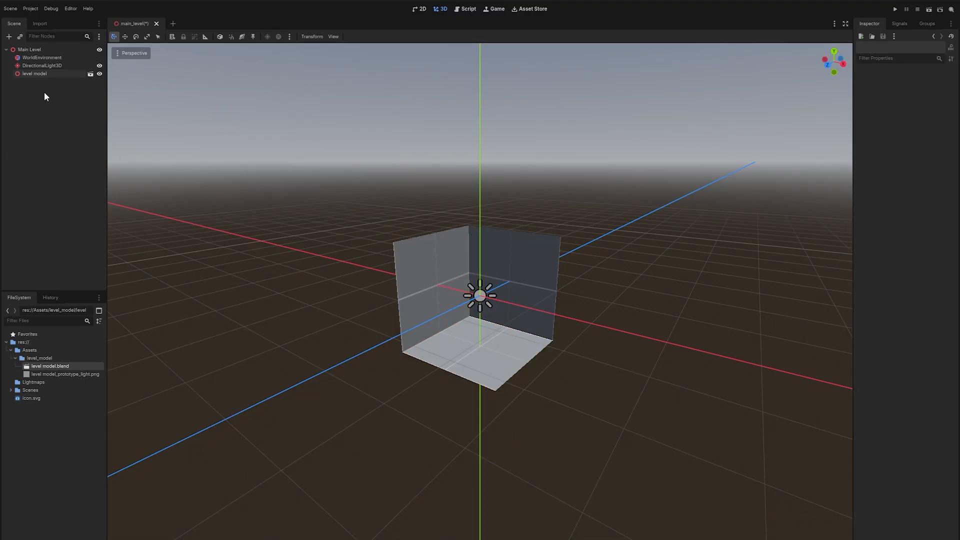
key("ctrl+a")
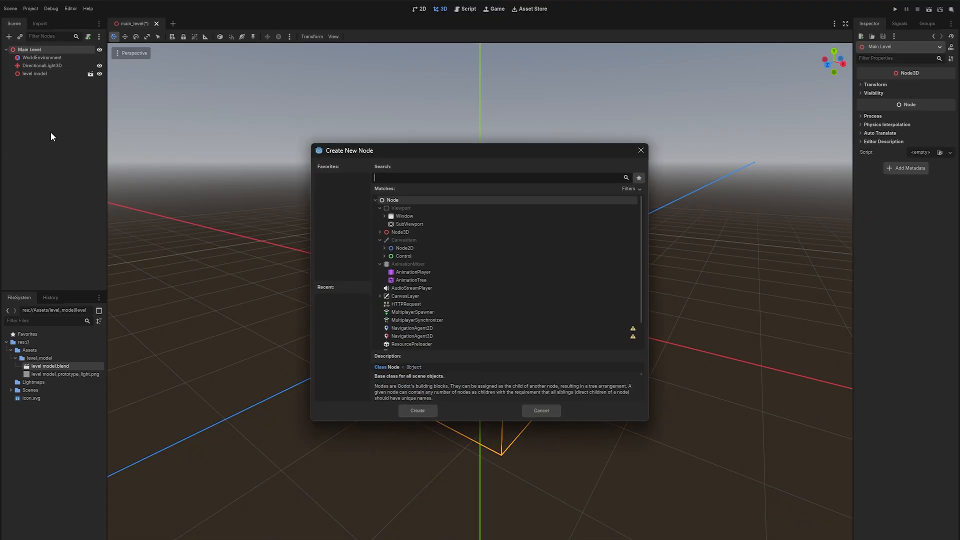
key("Return")
key("F2")
type("Lighting")
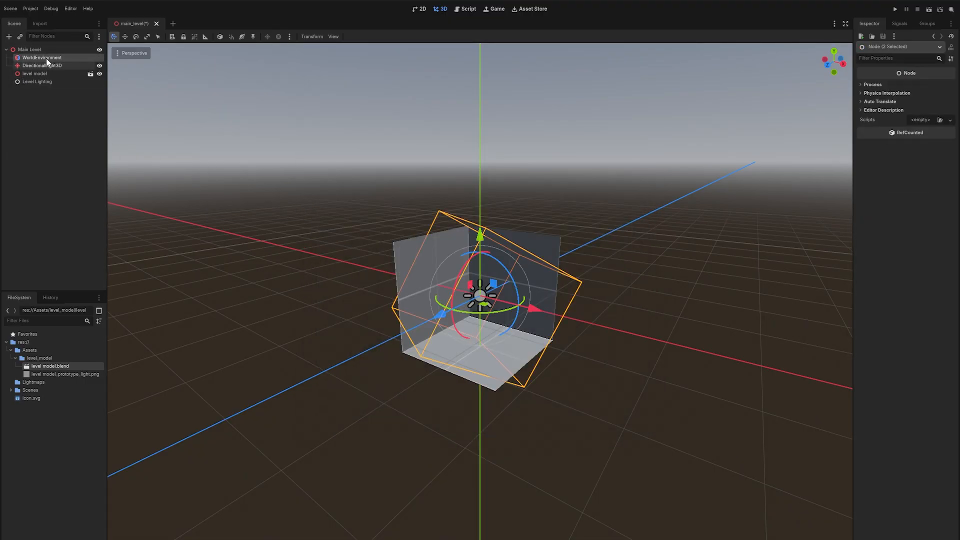
left_click_drag(44, 61, 46, 81)
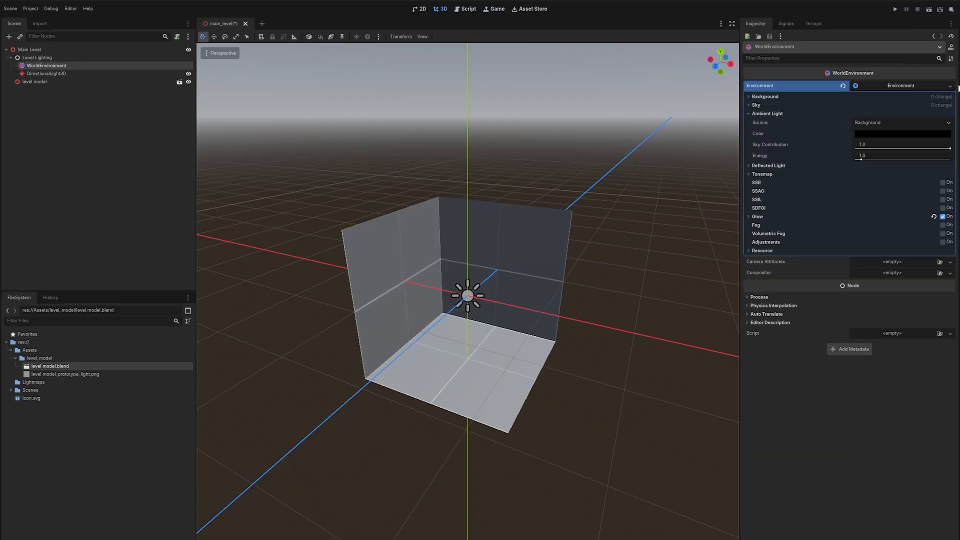
Set the WorldEnvironment's ambient light source to Disabled in its Environment resource.
left_click(902, 83)
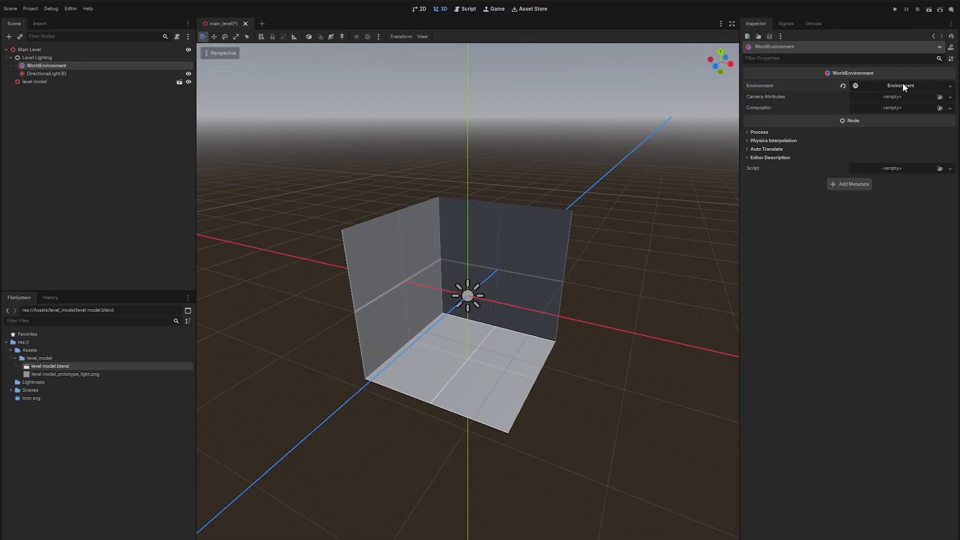
left_click(902, 84)
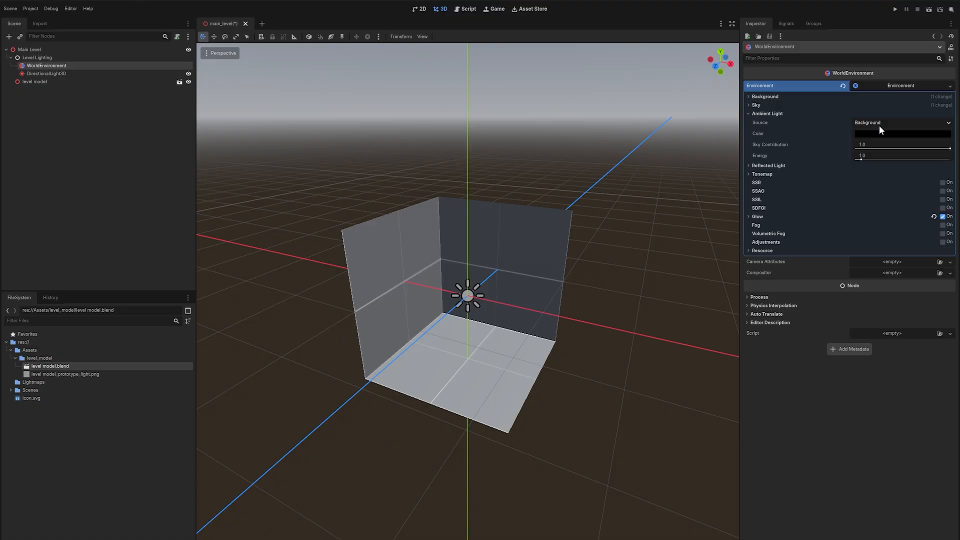
scroll(577, 262, "up", 10)
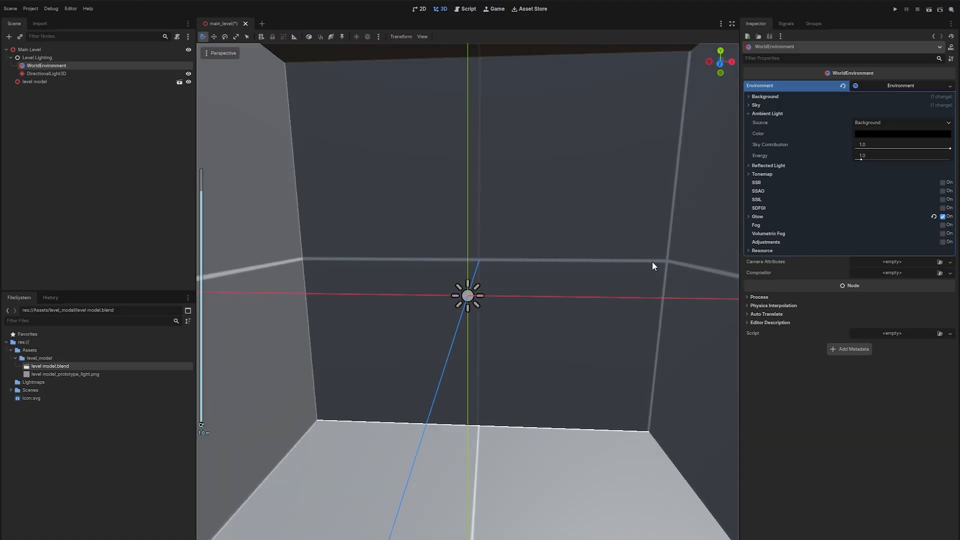
scroll(561, 279, "down", 10)
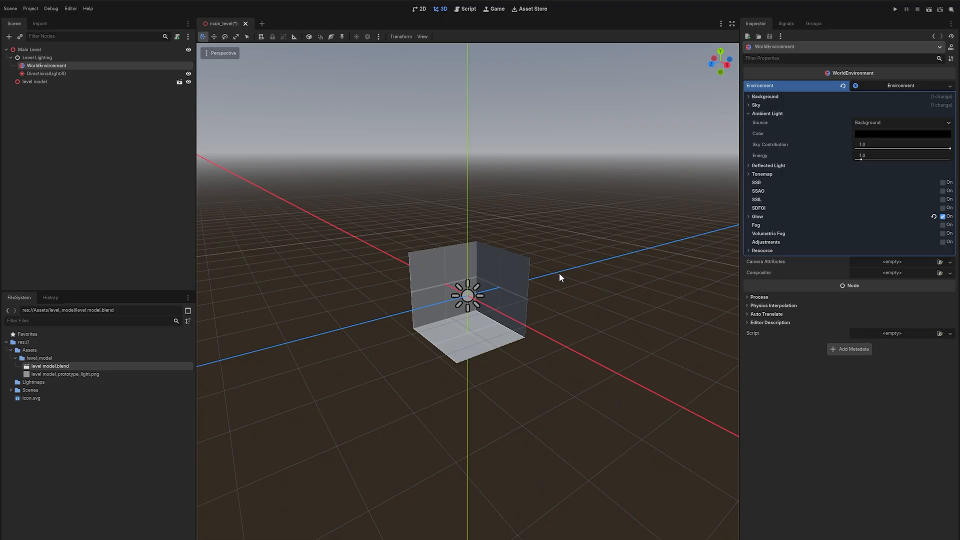
scroll(537, 299, "up", 4)
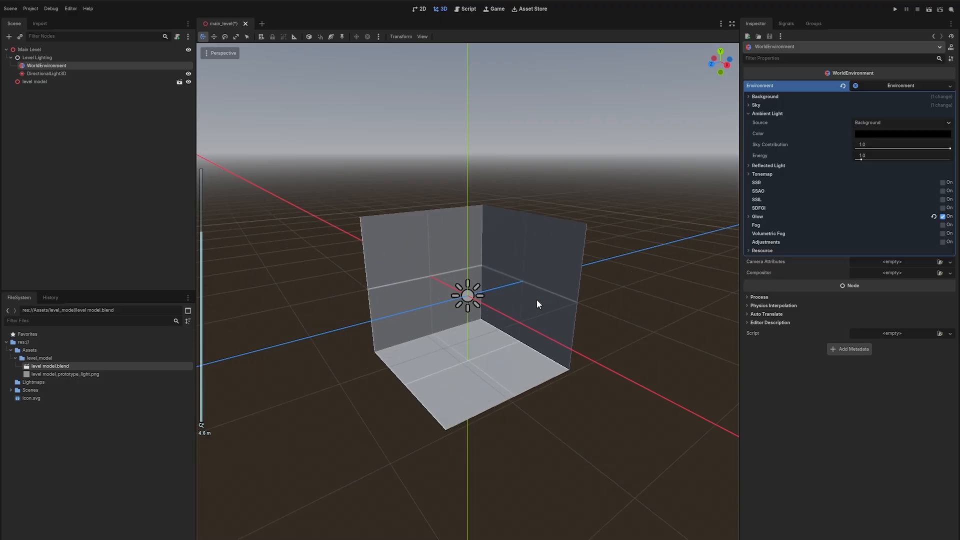
middle_click_drag(536, 299, 513, 317)
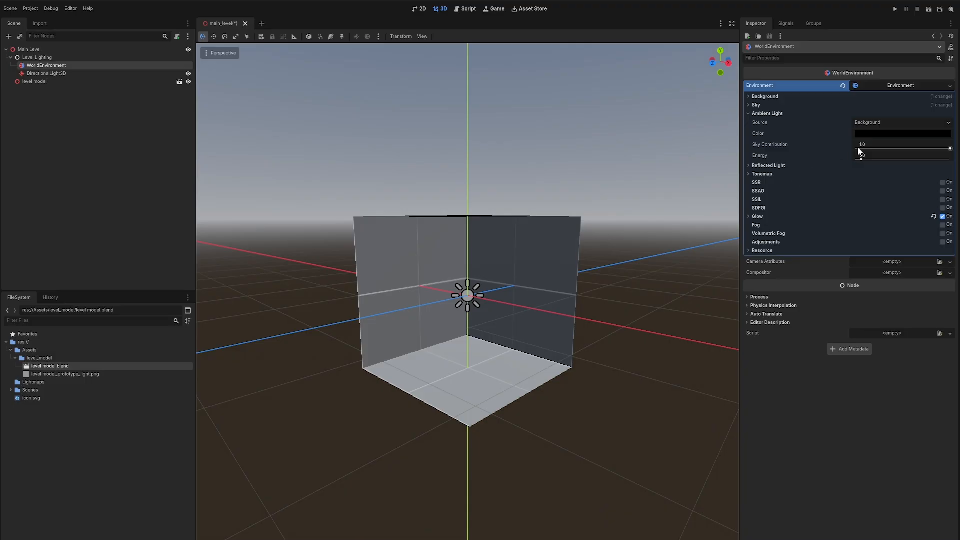
left_click(886, 124)
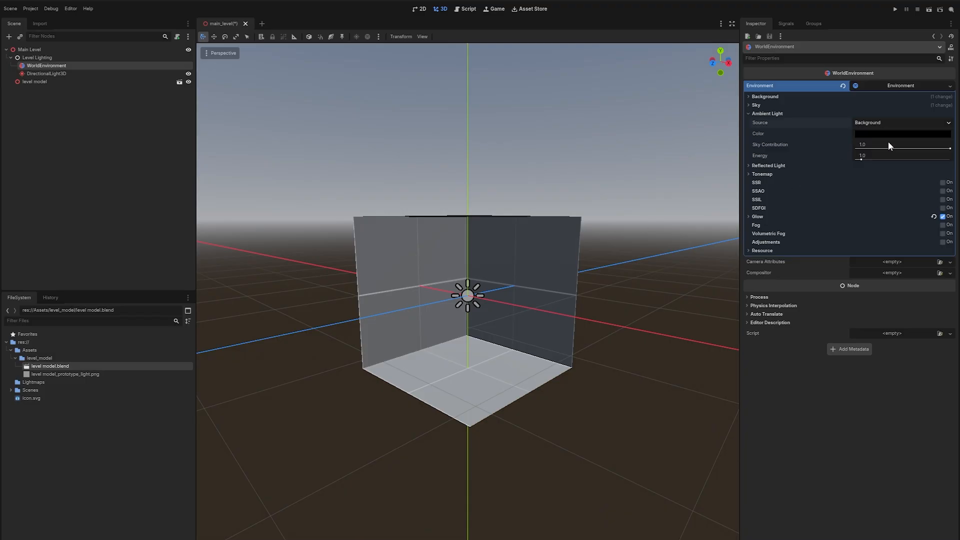
left_click(876, 143)
scroll(614, 249, "up", 4)
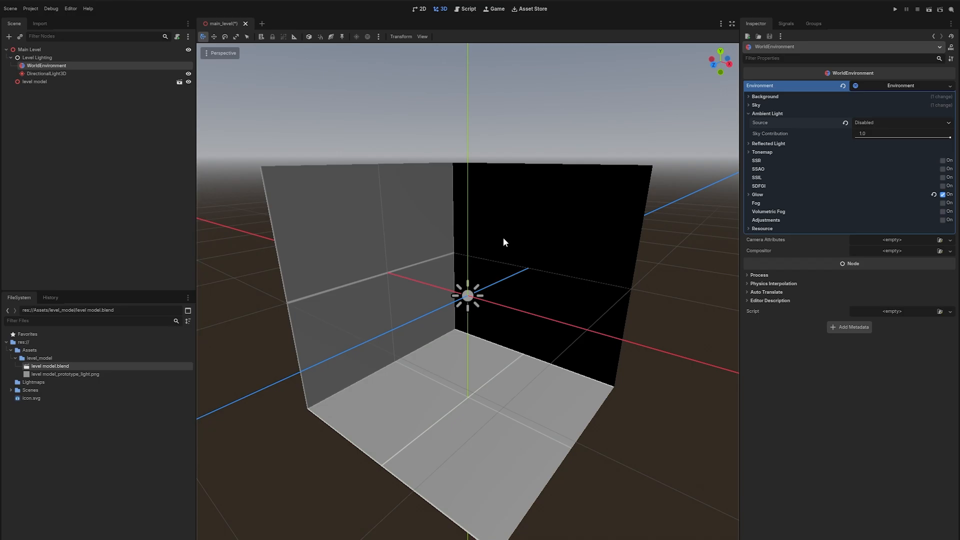
Hide the DirectionalLight3D in the scene.
left_click(52, 74)
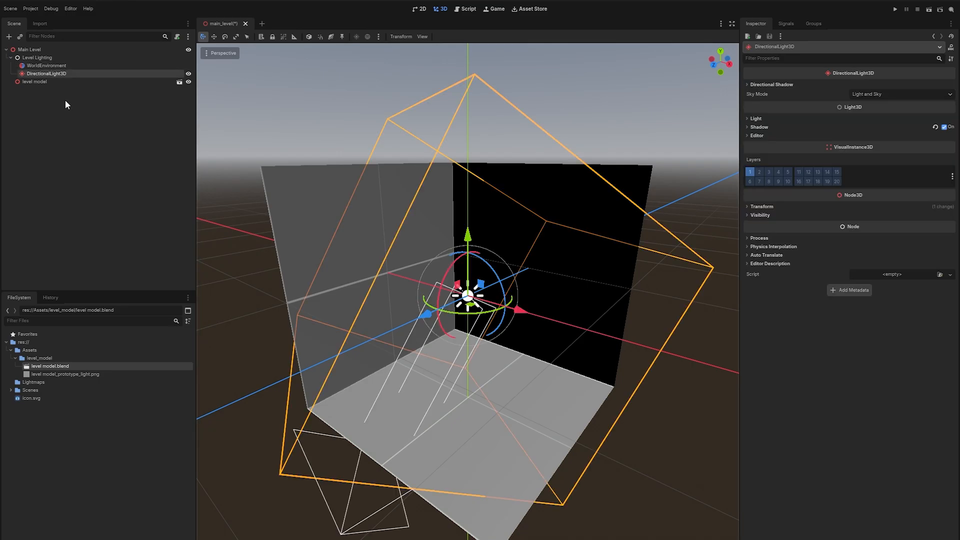
left_click(189, 74)
left_click(189, 74)
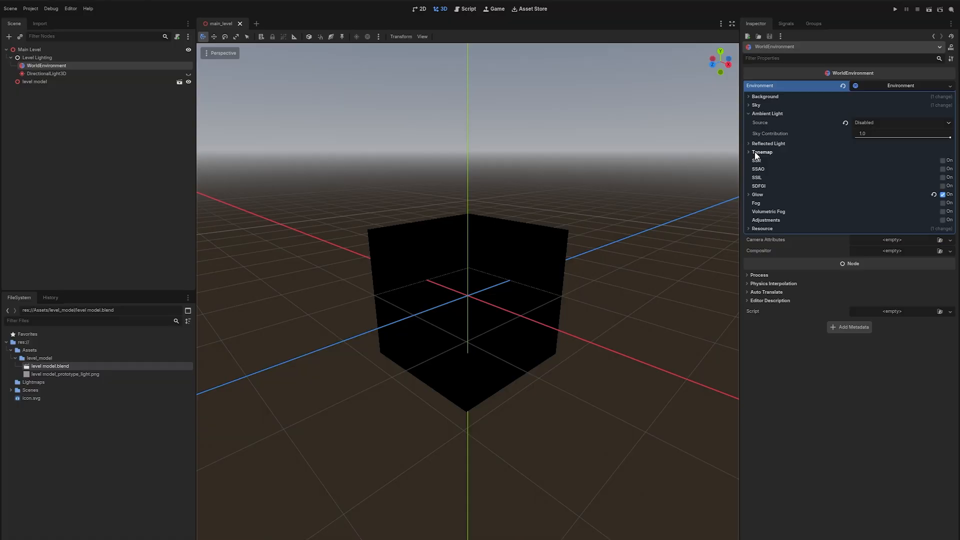
Set the environment's background mode to Clear Color.
left_click(768, 96)
left_click(858, 106)
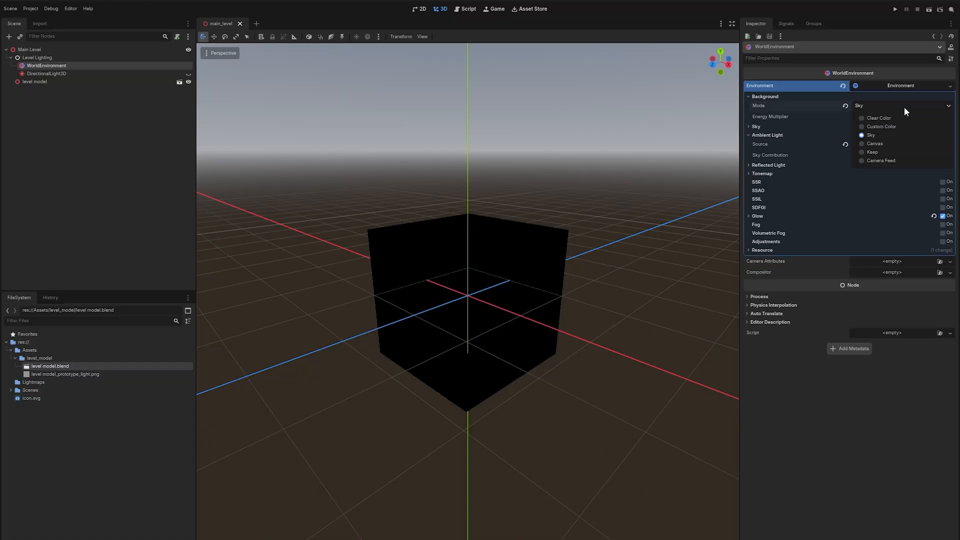
left_click(901, 119)
scroll(695, 227, "up", 2)
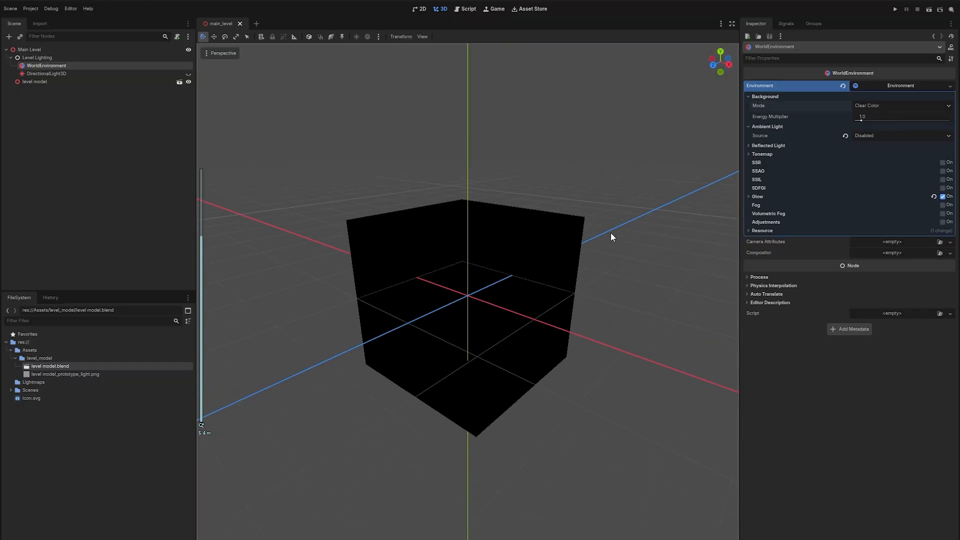
left_click(29, 50)
key("ctrl+a")
key("Escape")
Switch to Blender and add a cylinder with a depth of 1.8 m as a height reference.
key("alt+Tab")
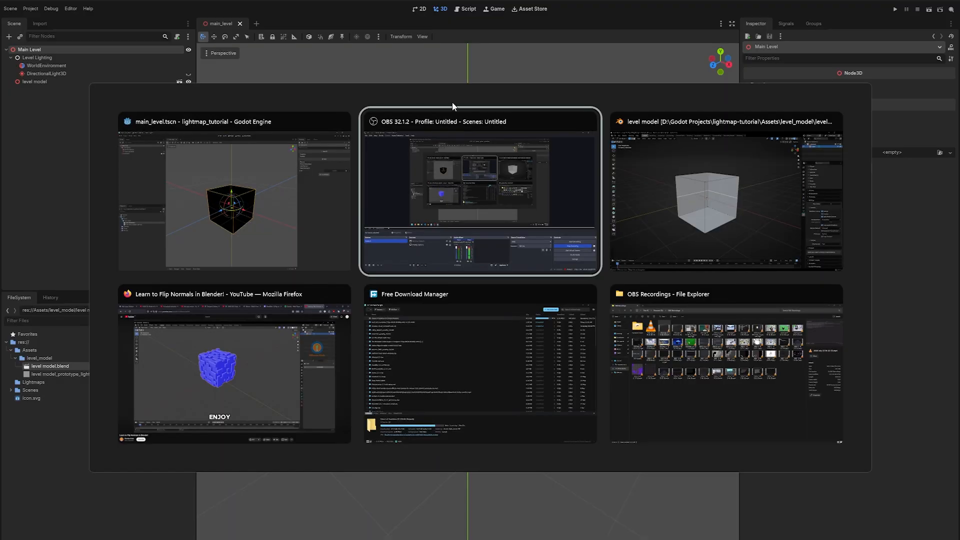
left_click(673, 164)
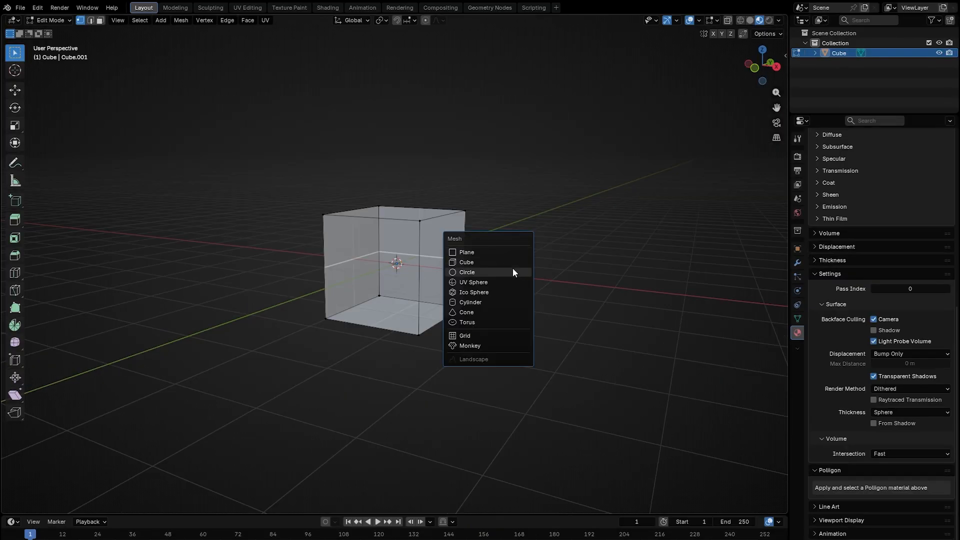
key("Escape")
key("Tab")
key("shift+a")
mouse_move(505, 233)
left_click(572, 281)
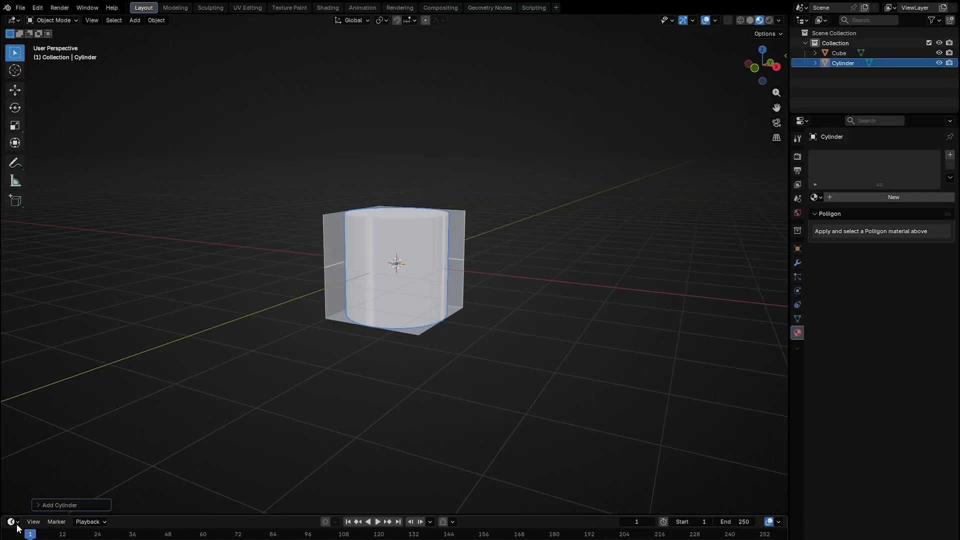
left_click(60, 505)
left_click(160, 407)
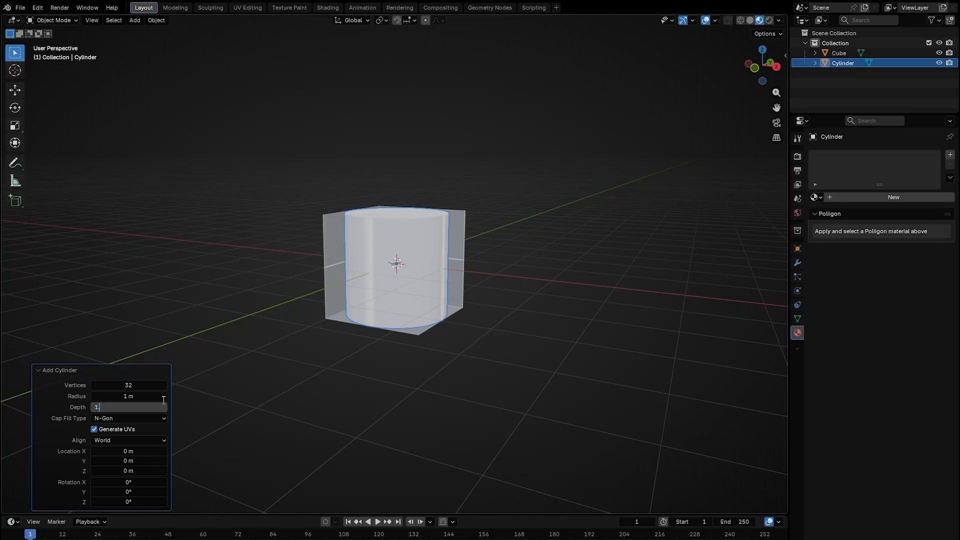
key("Return")
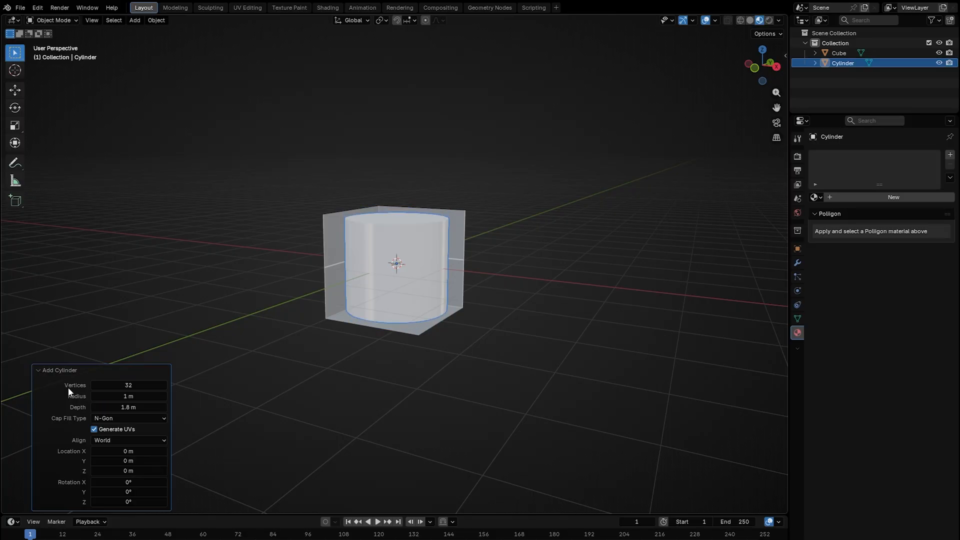
Move the room cube's top upward in Edit Mode so the room is taller than the cylinder.
scroll(373, 254, "up", 3)
middle_click_drag(464, 242, 521, 216)
scroll(491, 249, "up", 2)
left_click(549, 254)
left_click(423, 164)
key("Tab")
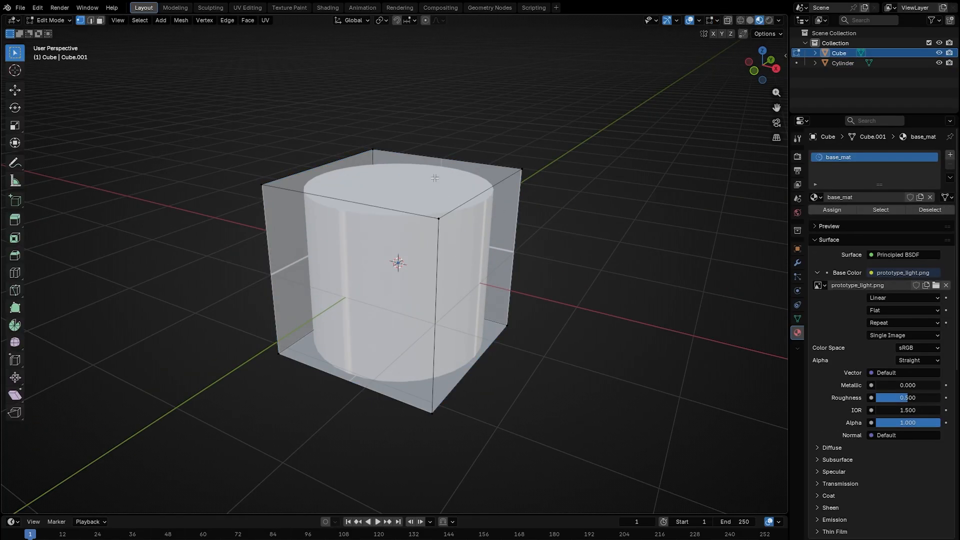
left_click(492, 177)
scroll(530, 240, "down", 3)
middle_click_drag(523, 249, 530, 236)
left_click(11, 92)
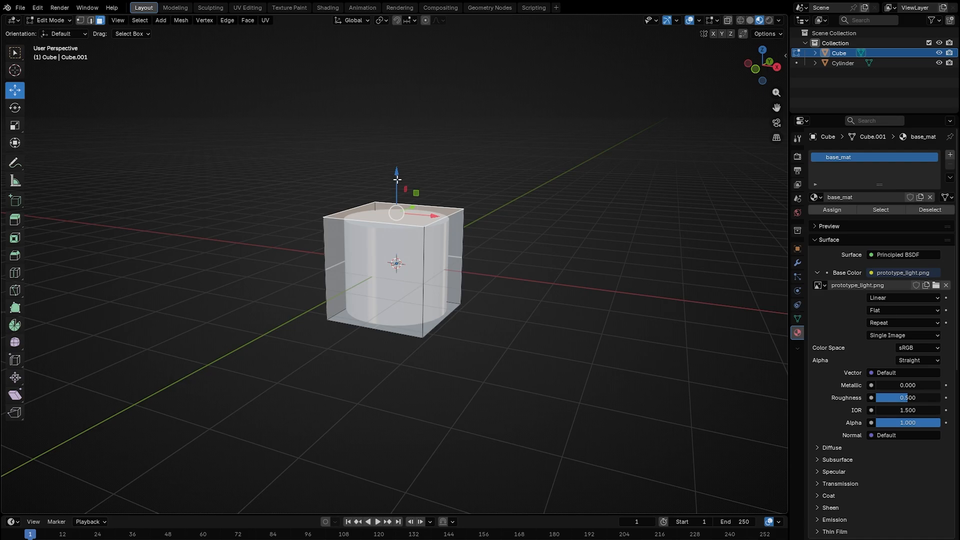
left_click_drag(398, 179, 420, 62)
middle_click_drag(507, 175, 488, 225)
scroll(489, 227, "down", 2)
scroll(485, 238, "up", 2)
key("Tab")
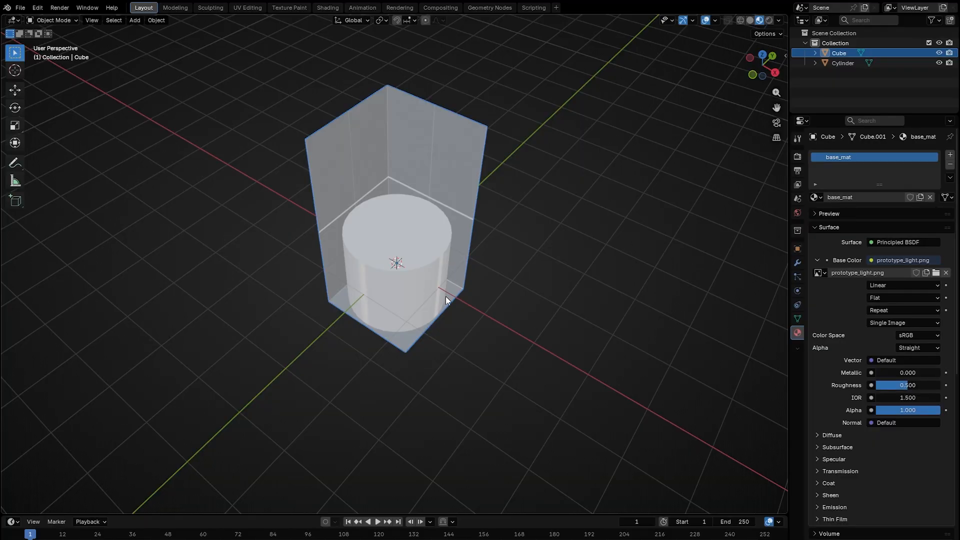
Delete the reference cylinder.
left_click(842, 63)
key("x")
left_click(448, 215)
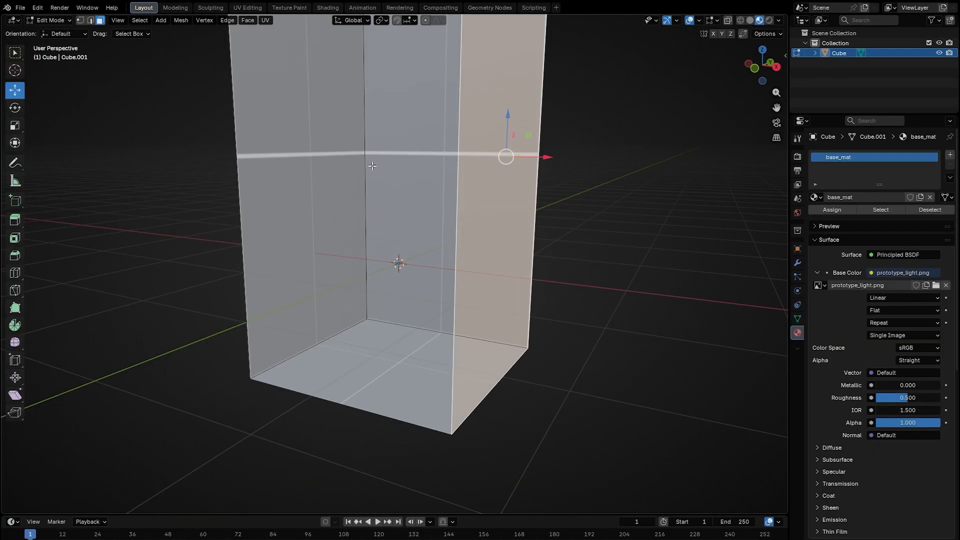
scroll(498, 230, "down", 2)
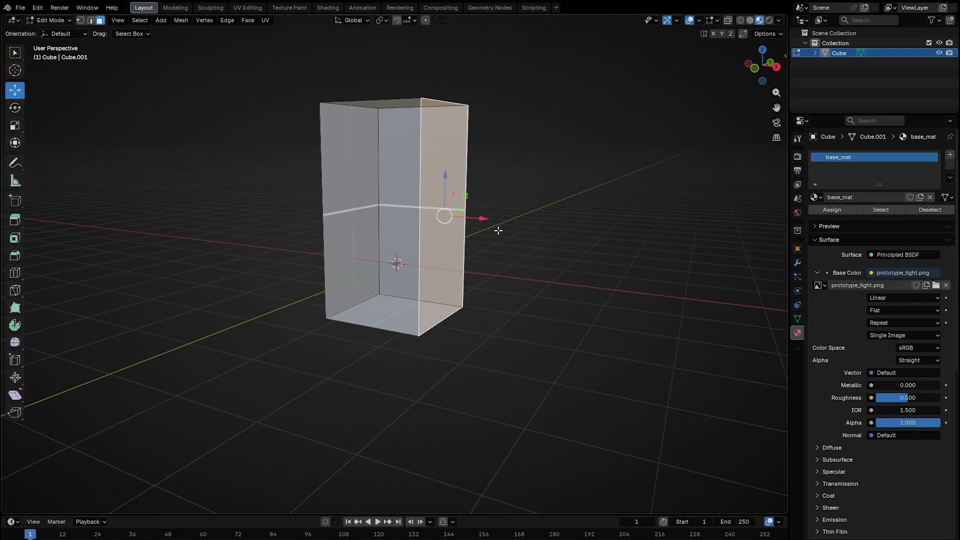
Scale the room cube by 4 along X and Y, keeping Z unchanged.
scroll(498, 230, "down", 2)
scroll(493, 235, "up", 2)
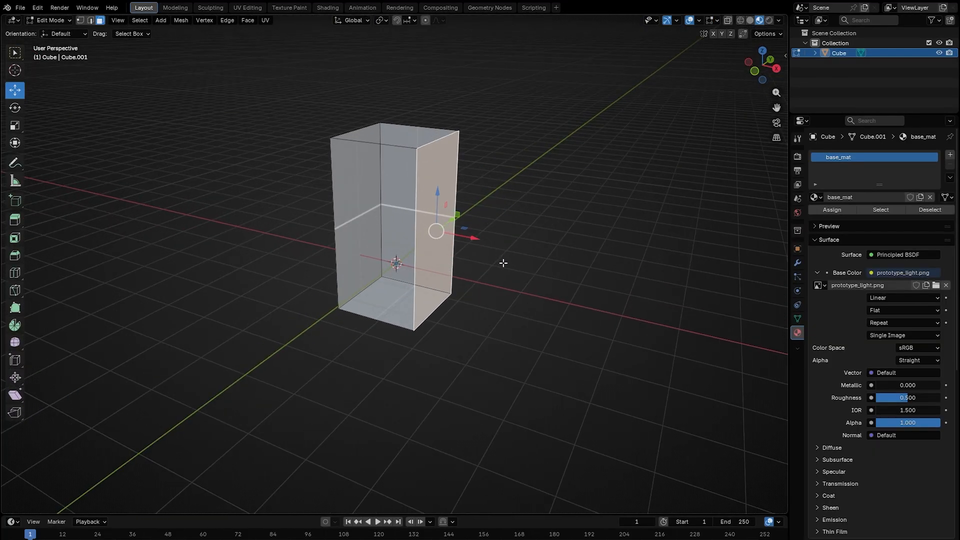
scroll(503, 263, "down", 2)
key("KP_7")
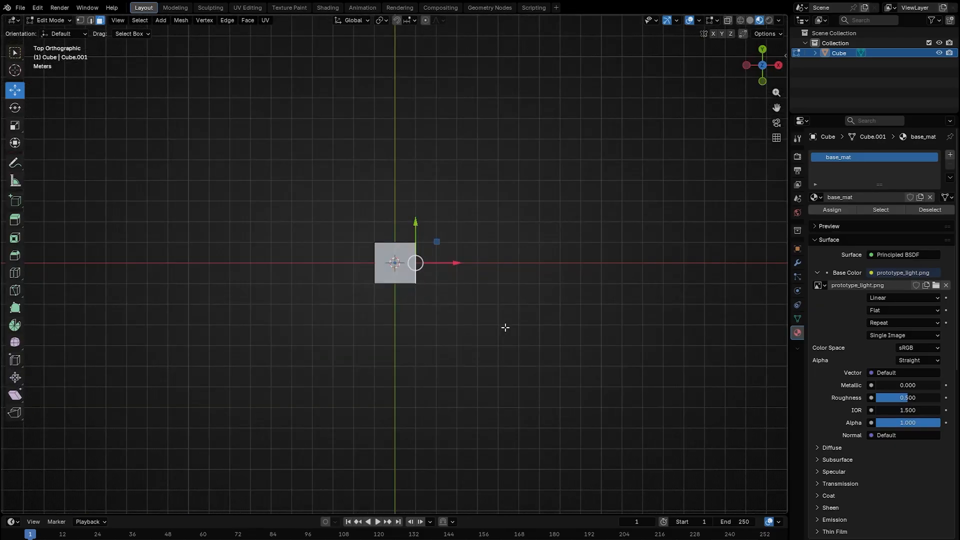
middle_click_drag(485, 195, 484, 290)
key("Tab")
key("s")
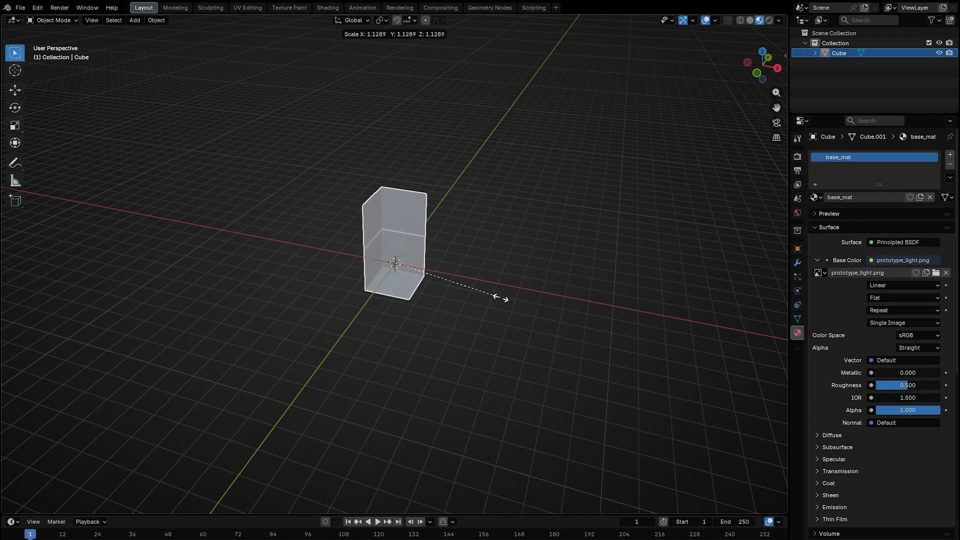
key("shift+z")
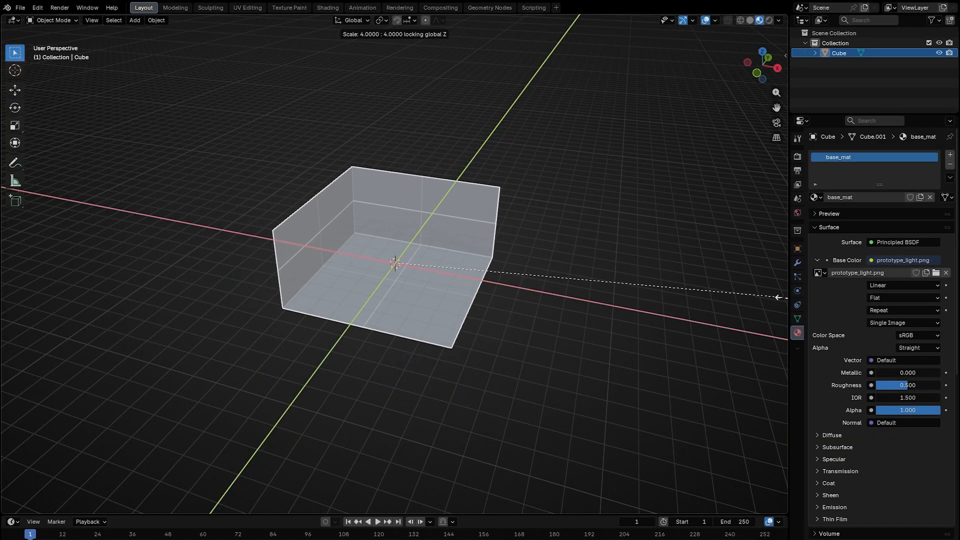
left_click(6, 303)
middle_click_drag(6, 303, 563, 326)
scroll(434, 220, "up", 2)
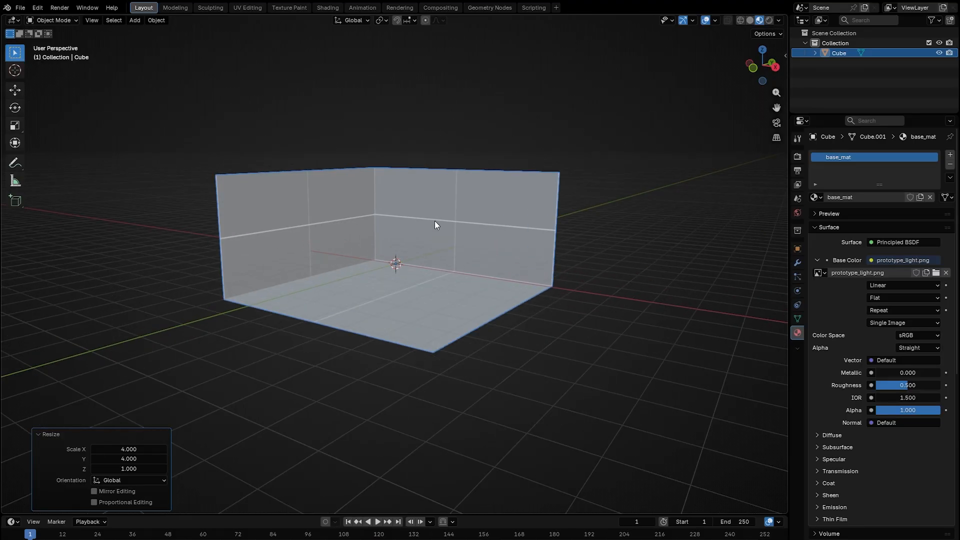
Select all of the room's faces and apply Cube Projection UV mapping with a cube size of 2.
key("Tab")
middle_click_drag(447, 224, 452, 233)
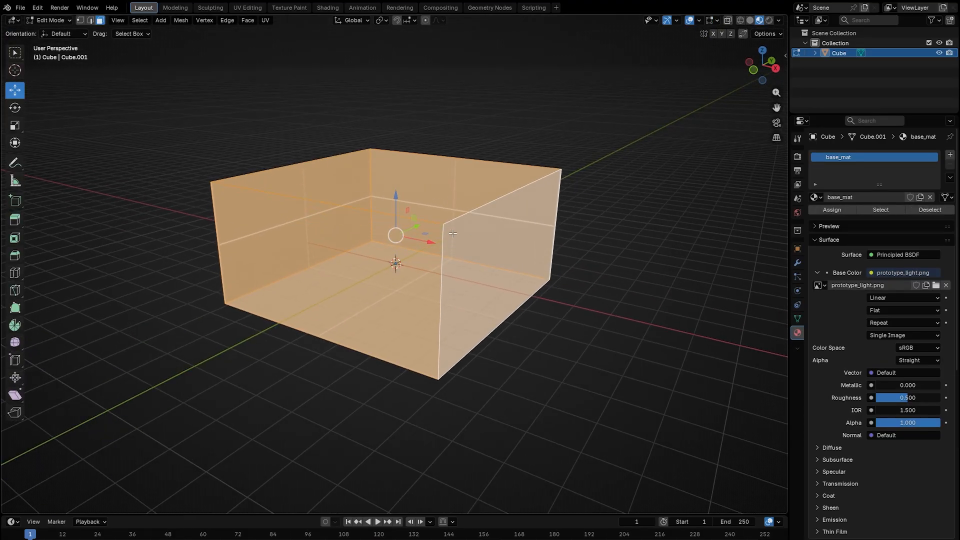
key("u")
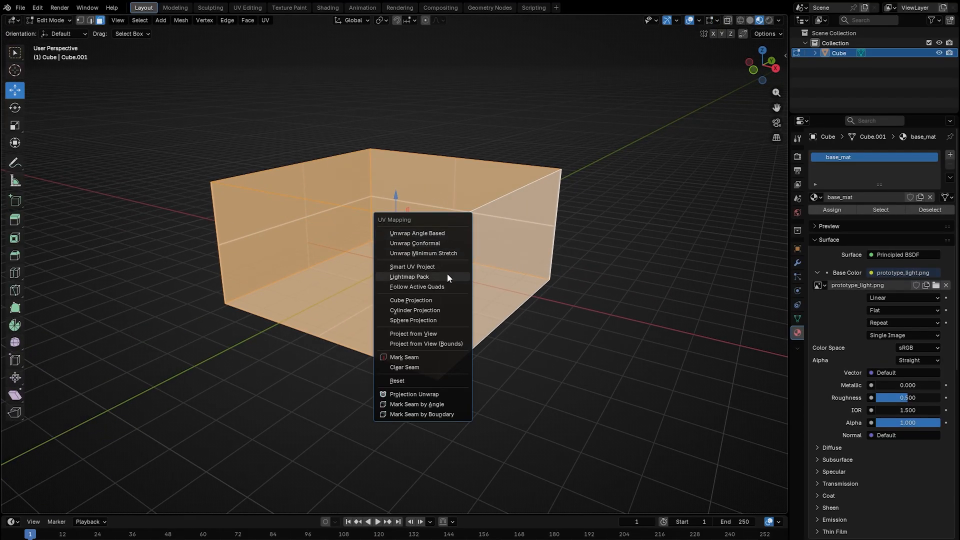
left_click(433, 300)
left_click(131, 469)
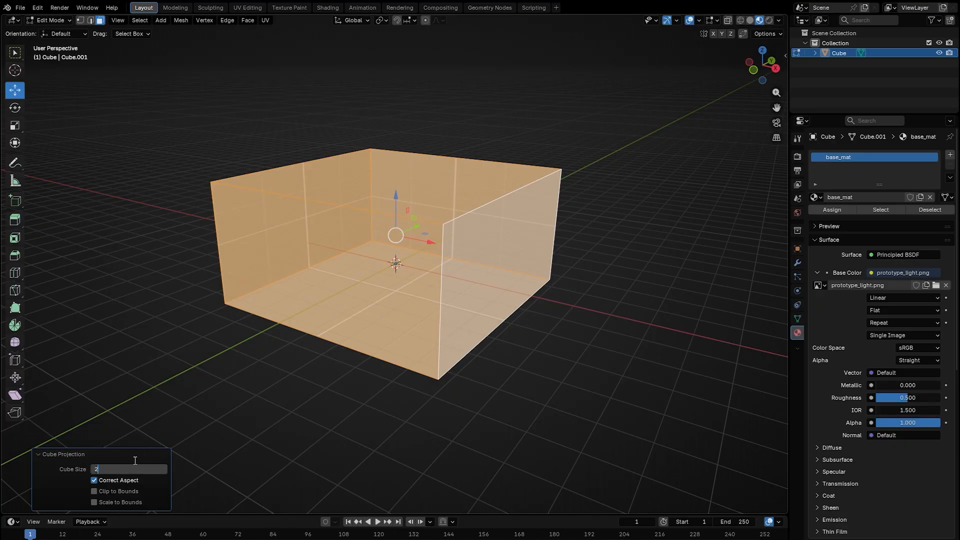
type("2")
key("Return")
left_click(204, 400)
middle_click_drag(423, 392, 454, 358)
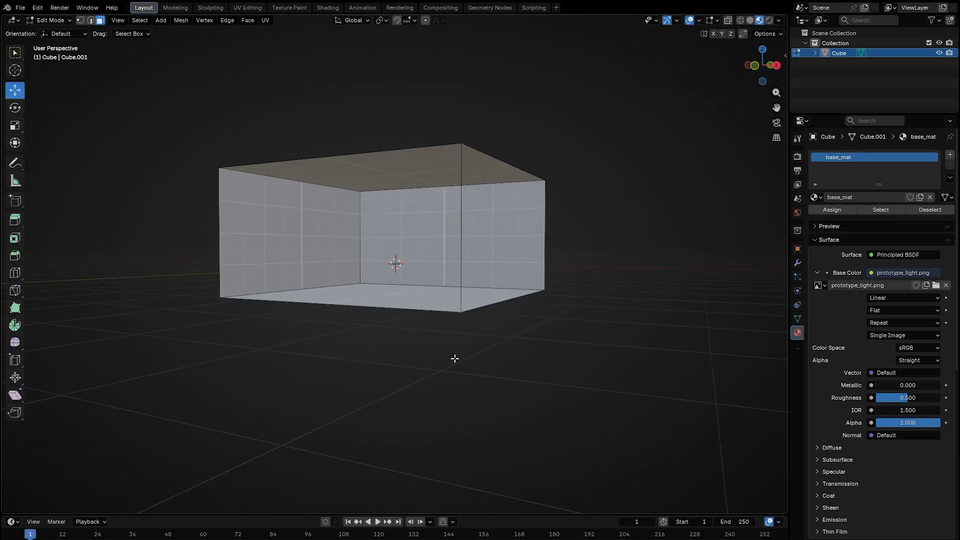
scroll(460, 352, "up", 7)
middle_click_drag(499, 289, 557, 314)
scroll(557, 314, "down", 10)
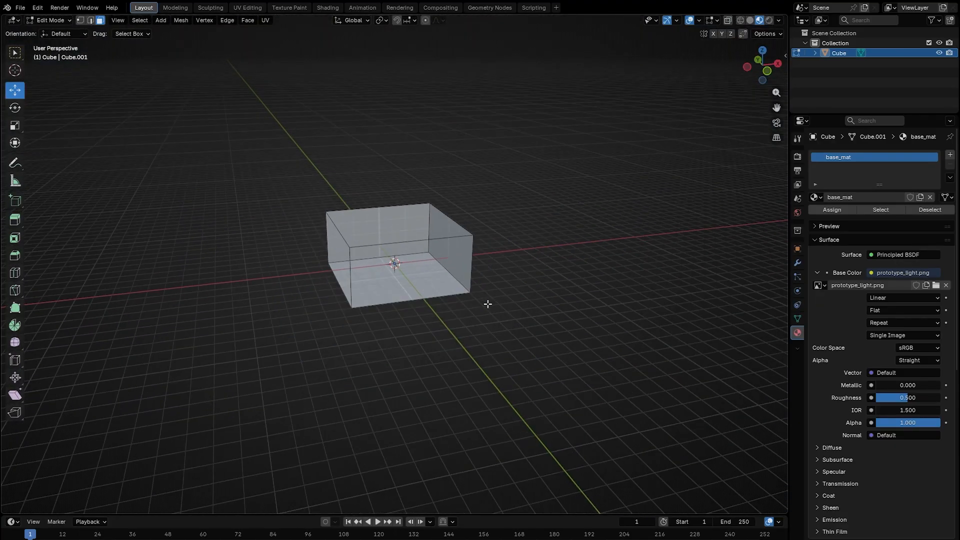
Add a LightmapGI node as a child of Main Level.
scroll(470, 304, "up", 6)
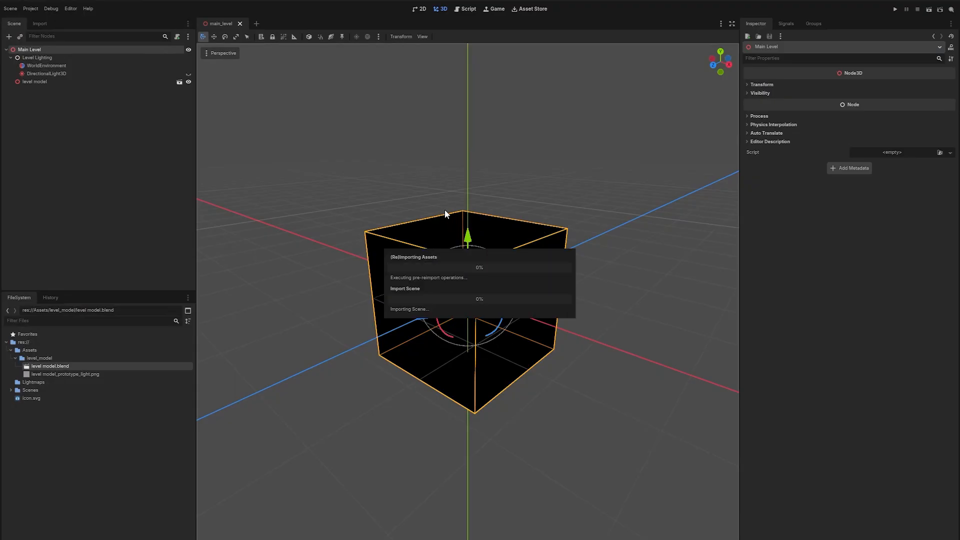
scroll(538, 290, "up", 5)
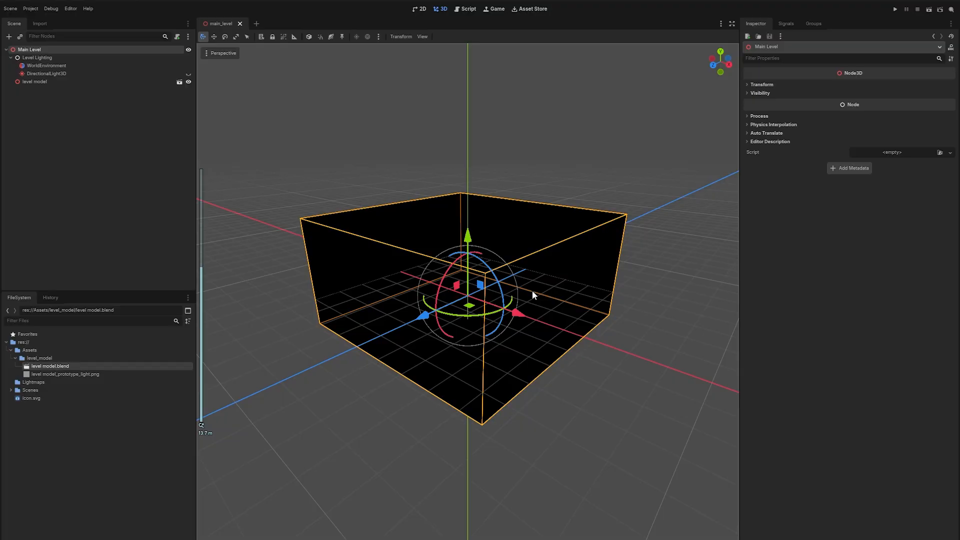
scroll(581, 285, "up", 8)
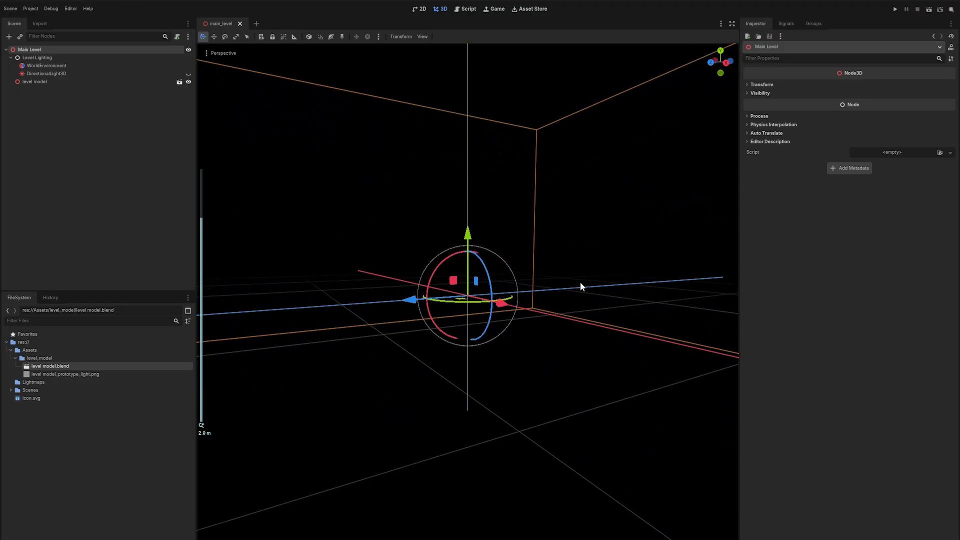
scroll(608, 260, "down", 8)
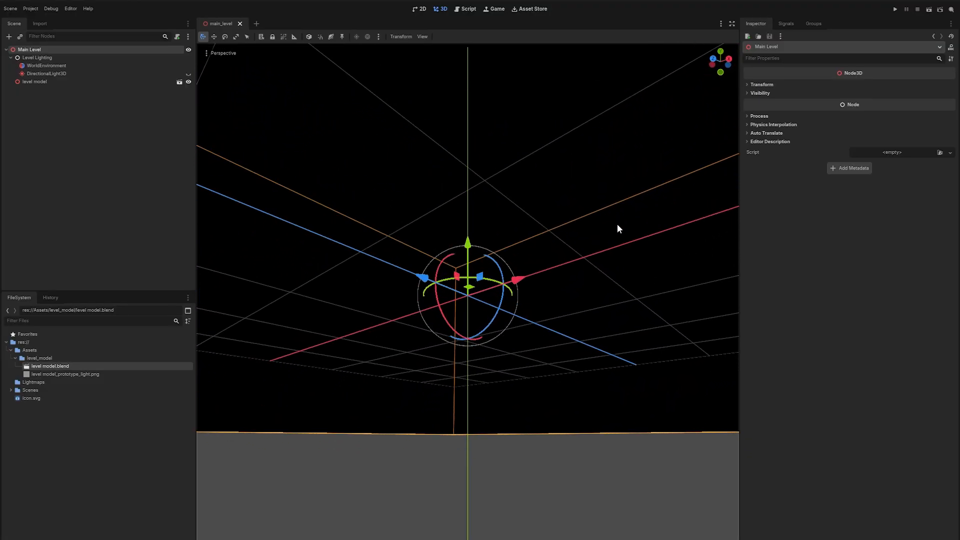
scroll(601, 231, "down", 7)
middle_click_drag(577, 208, 570, 262)
left_click(72, 106)
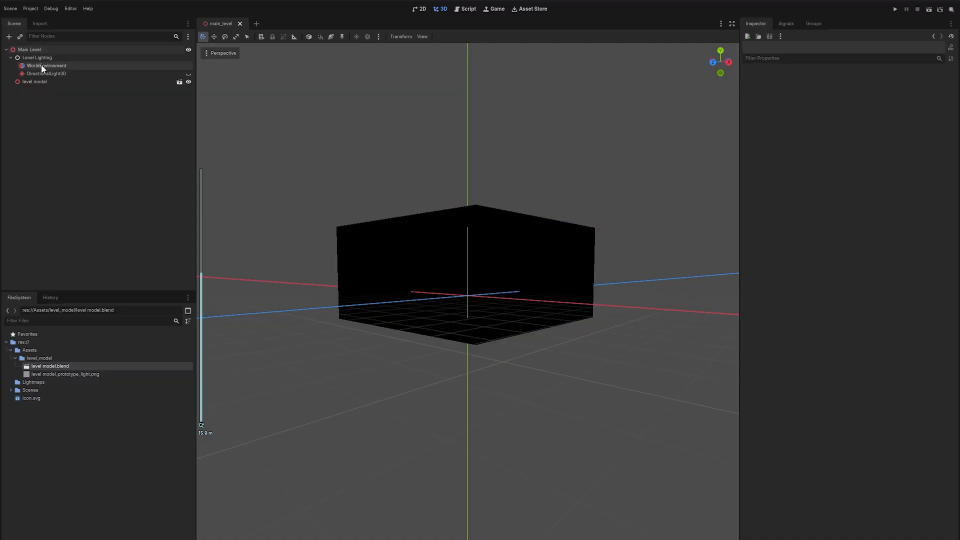
left_click(38, 50)
key("ctrl+a")
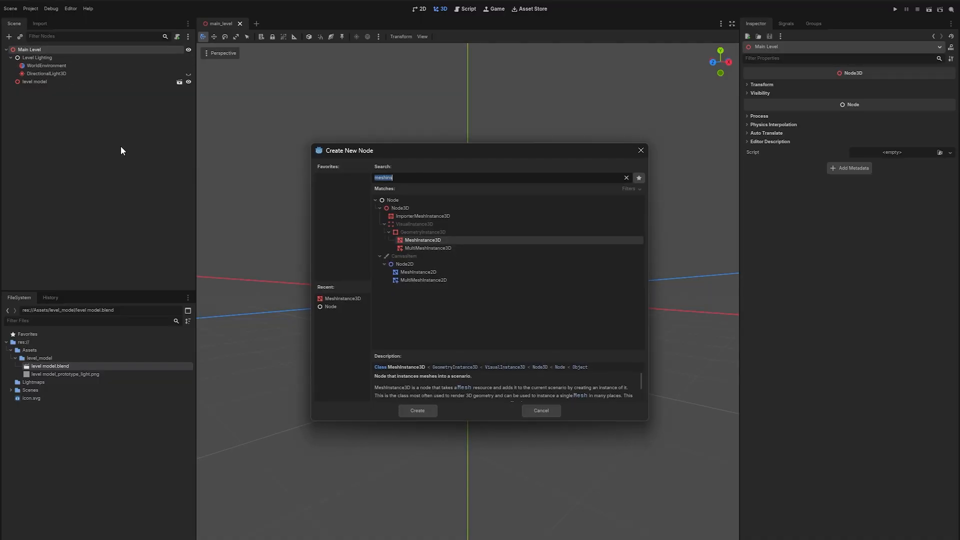
type("lightmap")
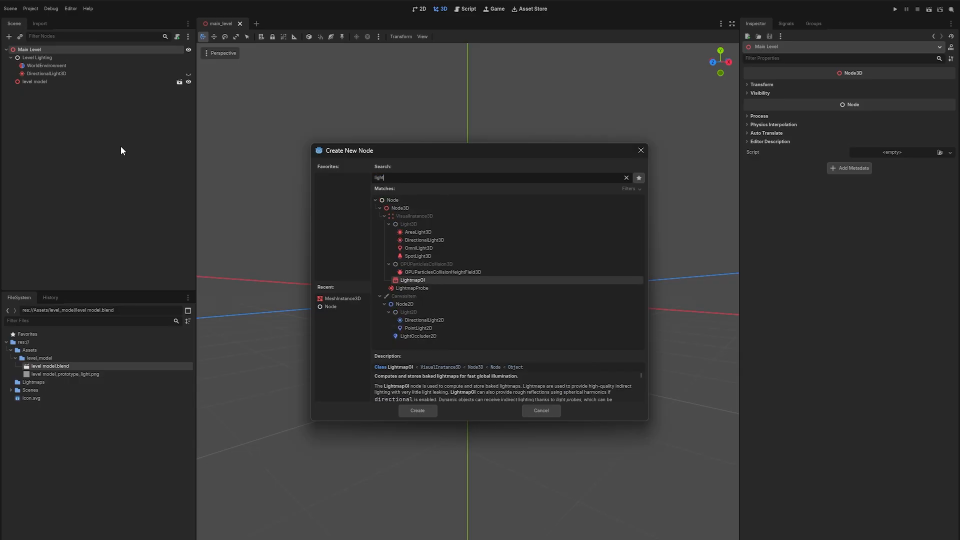
key("Return")
Set the LightmapGI bounces to 5 and its denoiser strength to 0.2.
left_click(758, 84)
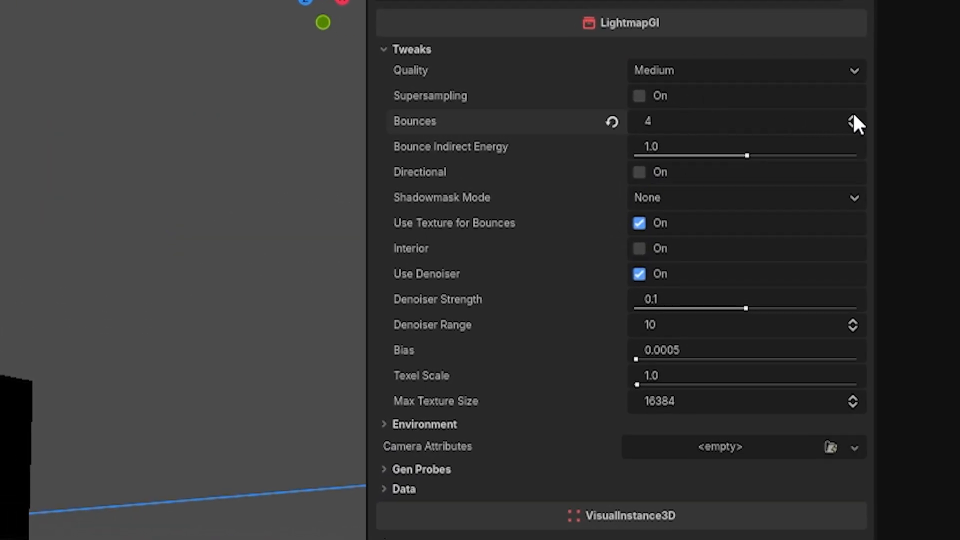
left_click(718, 297)
key("BackSpace")
type("2")
key("Return")
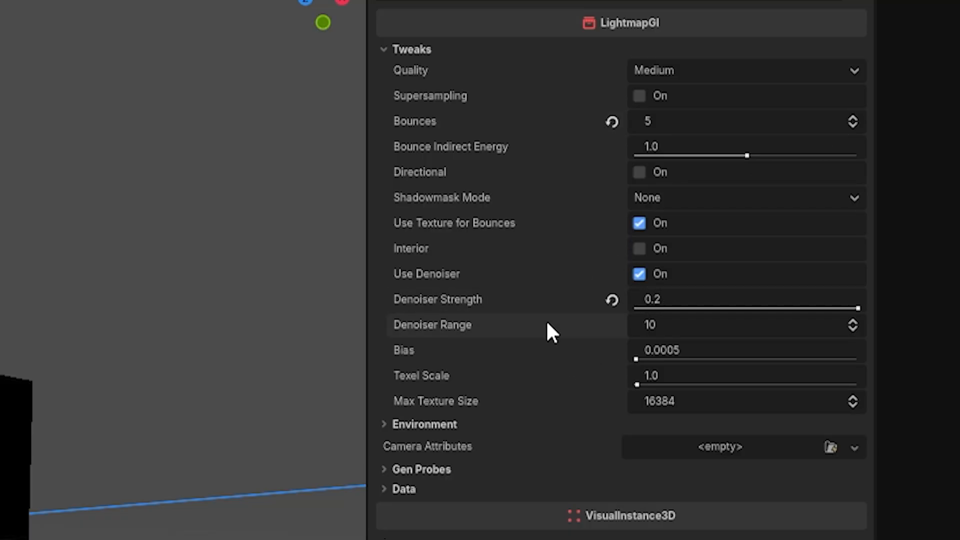
Set the LightmapGI texel scale to 8.
left_click(722, 377)
type("8")
key("Return")
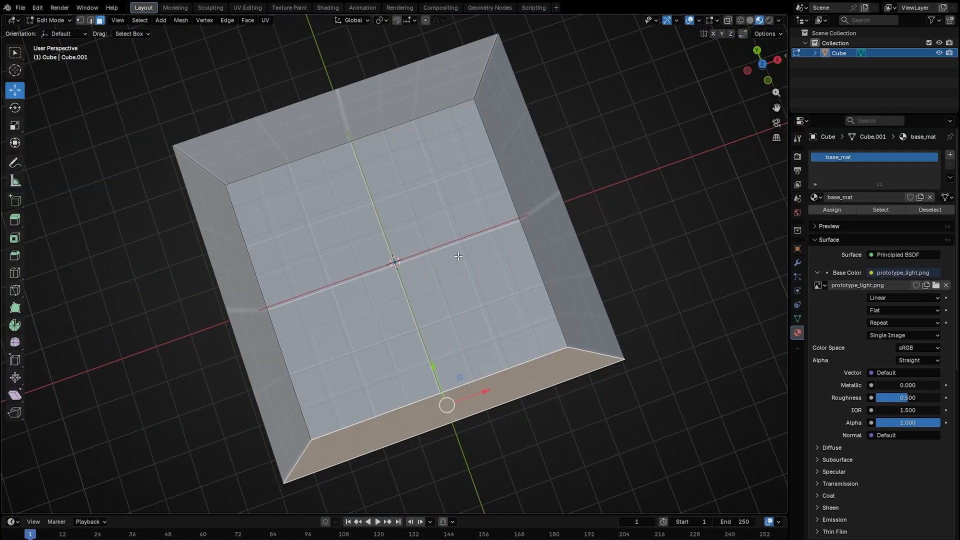
Select the room's ceiling face and name its new material slot emissive_ceilings.
key("a")
middle_click_drag(450, 235, 491, 180)
scroll(491, 180, "up", 3)
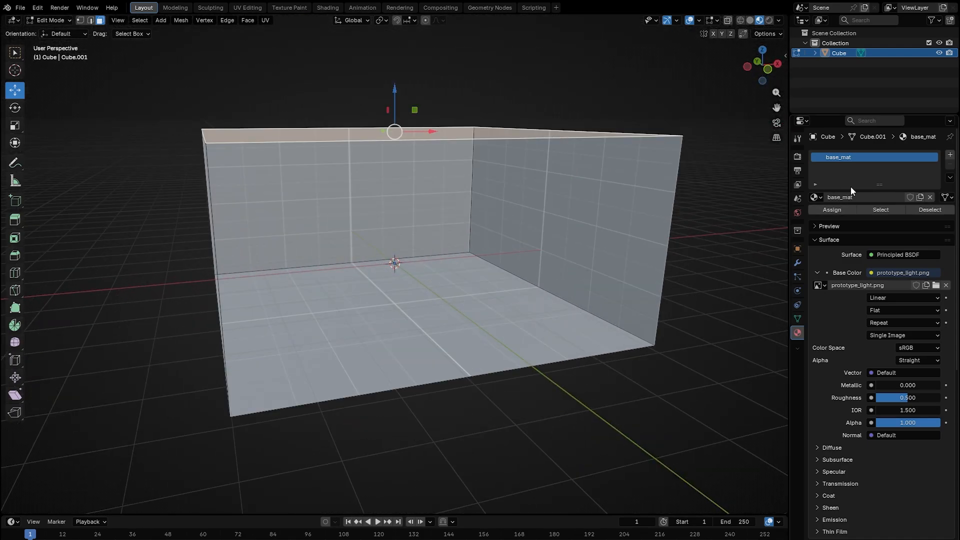
double_click(846, 167)
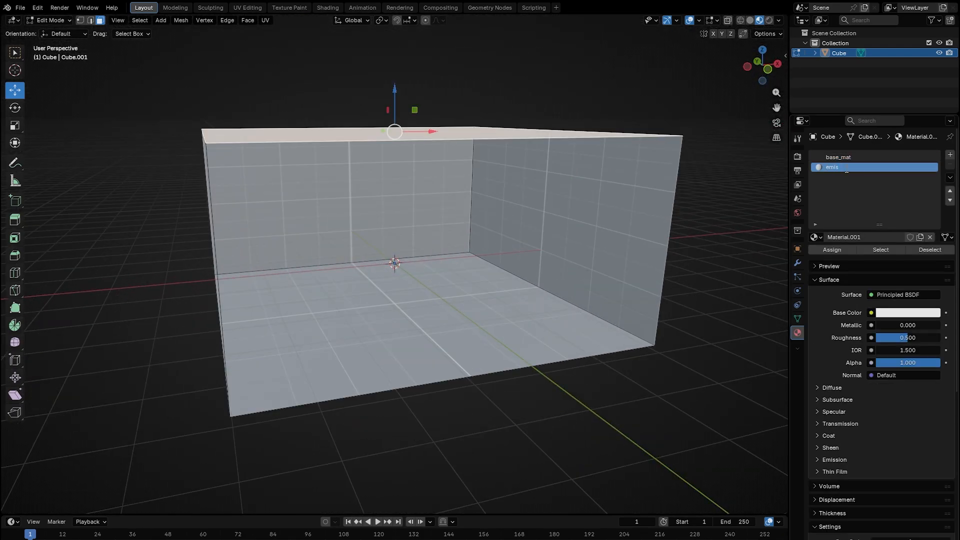
type("emissive_cielings")
key("Return")
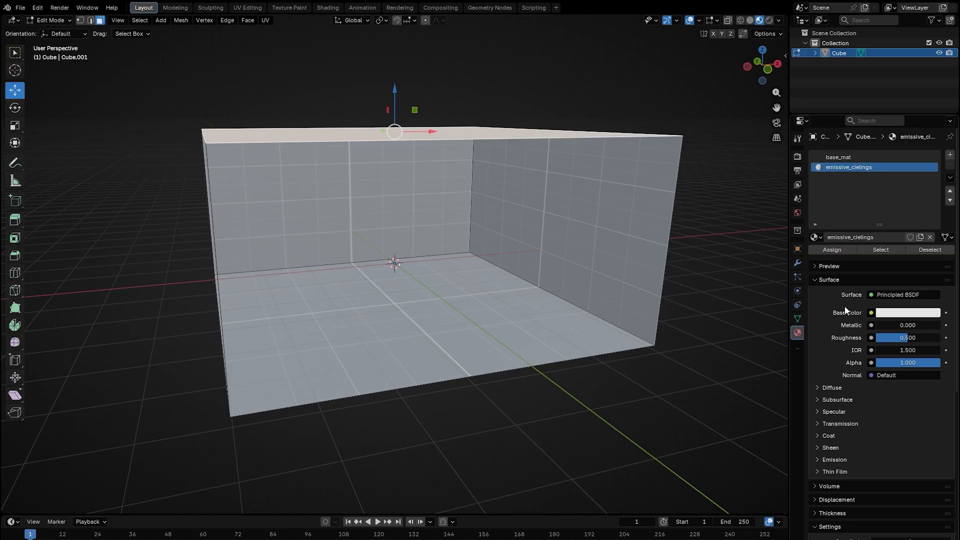
Give the emissive_ceilings material a light blue (#B7D6FF) emission colour with strength 1.
scroll(843, 311, "down", 4)
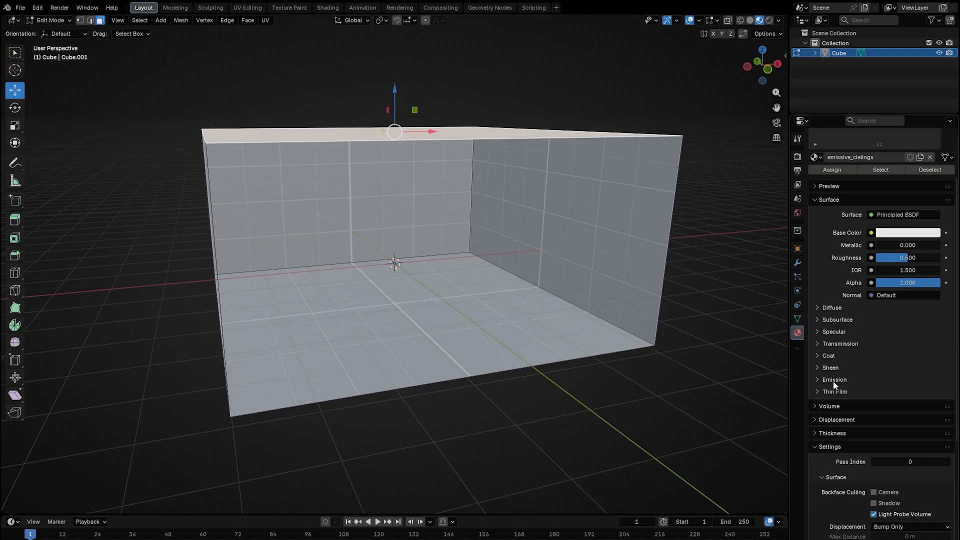
left_click(833, 380)
scroll(890, 360, "down", 4)
left_click(905, 315)
left_click_drag(888, 179, 891, 170)
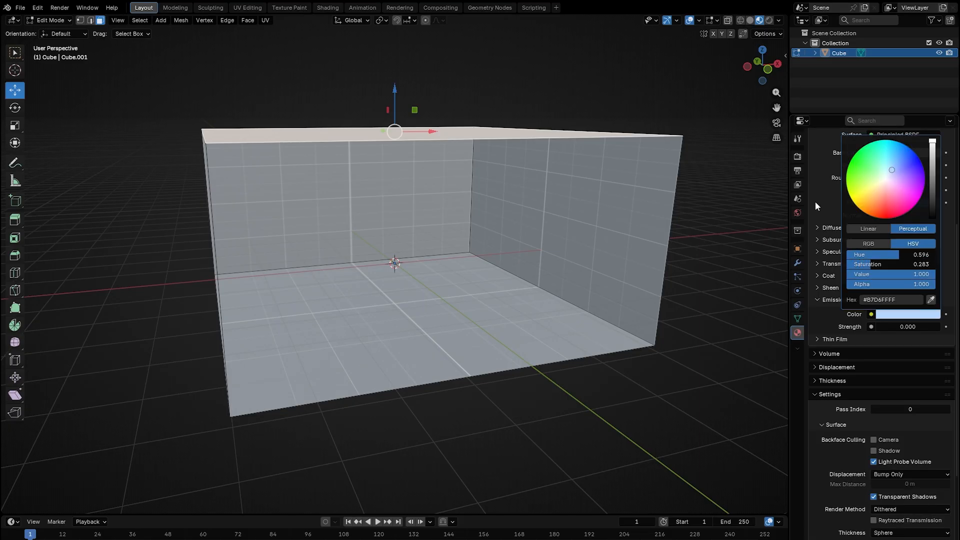
left_click(908, 327)
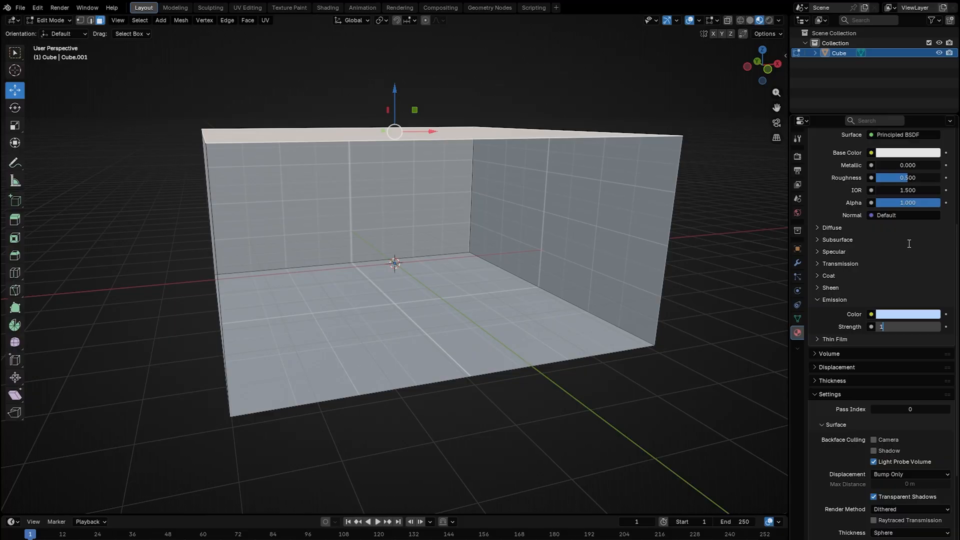
type("1")
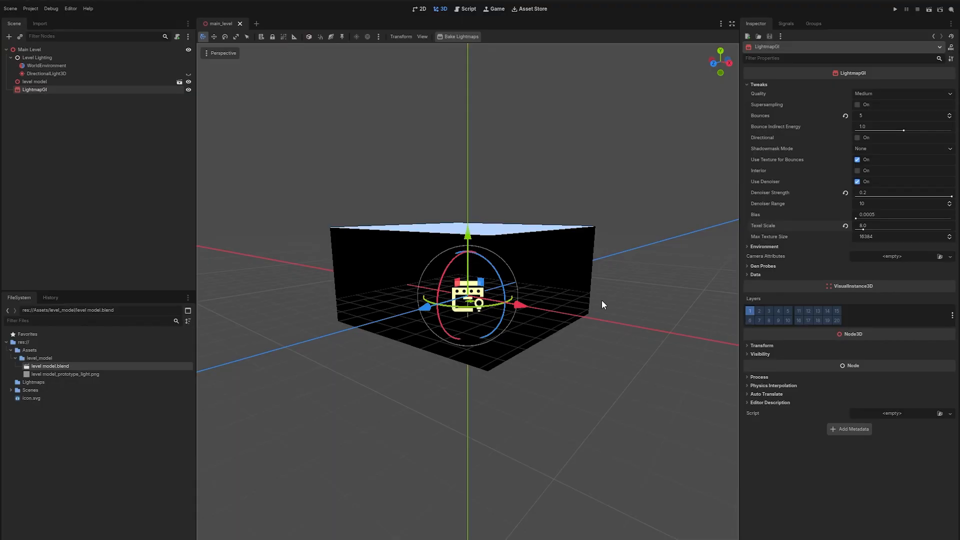
Enable camera backface culling on the emissive_ceilings material.
middle_click_drag(602, 304, 554, 264)
scroll(583, 326, "up", 5)
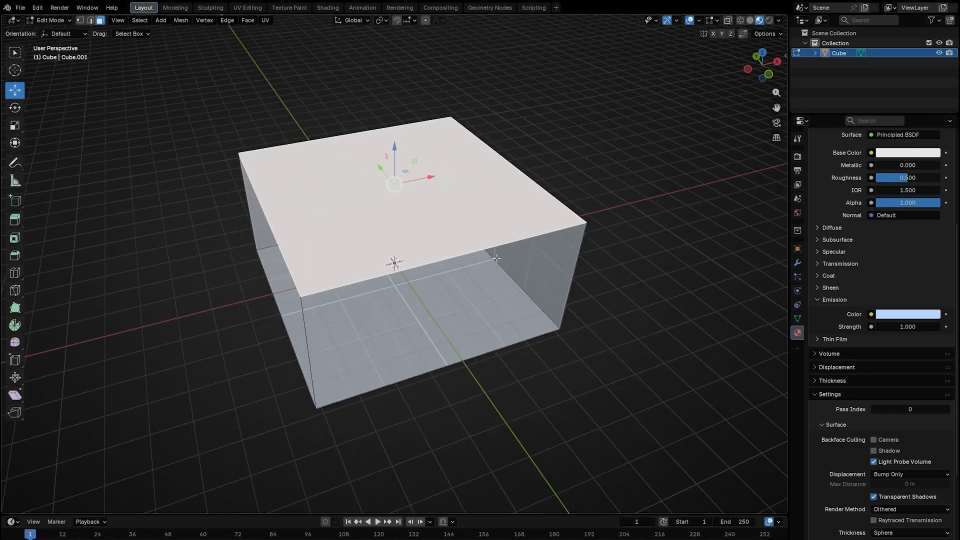
scroll(858, 370, "down", 5)
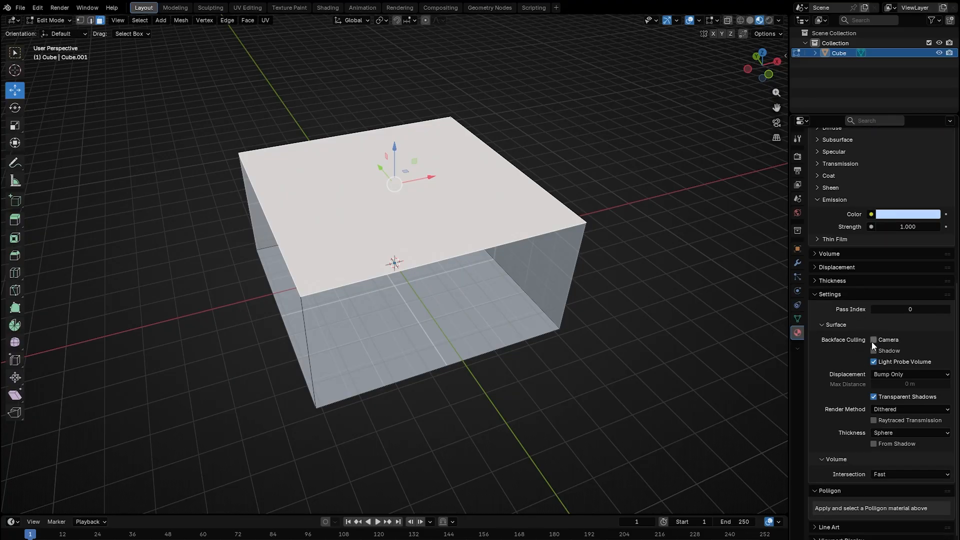
left_click(874, 340)
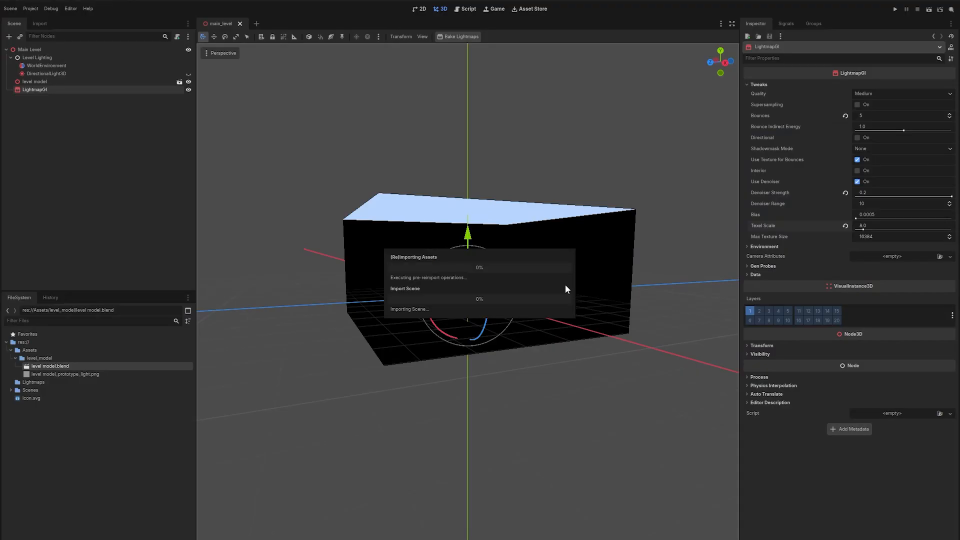
Set the LightmapGI quality to Ultra.
middle_click_drag(571, 284, 576, 358)
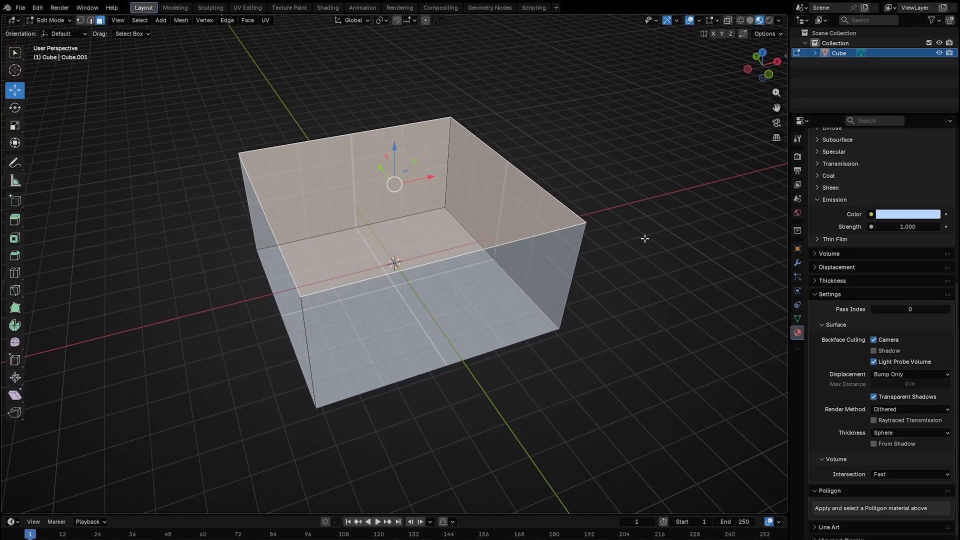
left_click(645, 239)
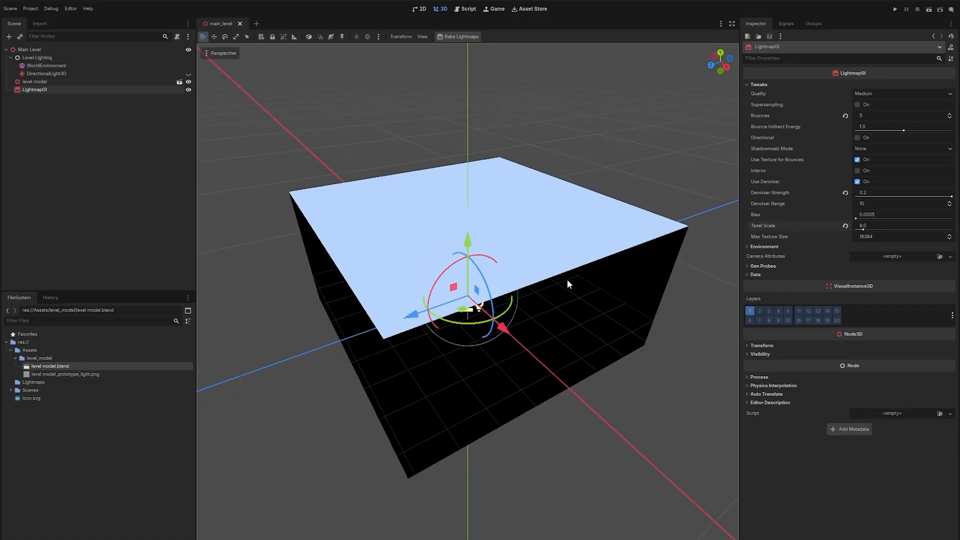
middle_click_drag(568, 280, 596, 276)
scroll(590, 248, "up", 5)
scroll(606, 262, "down", 5)
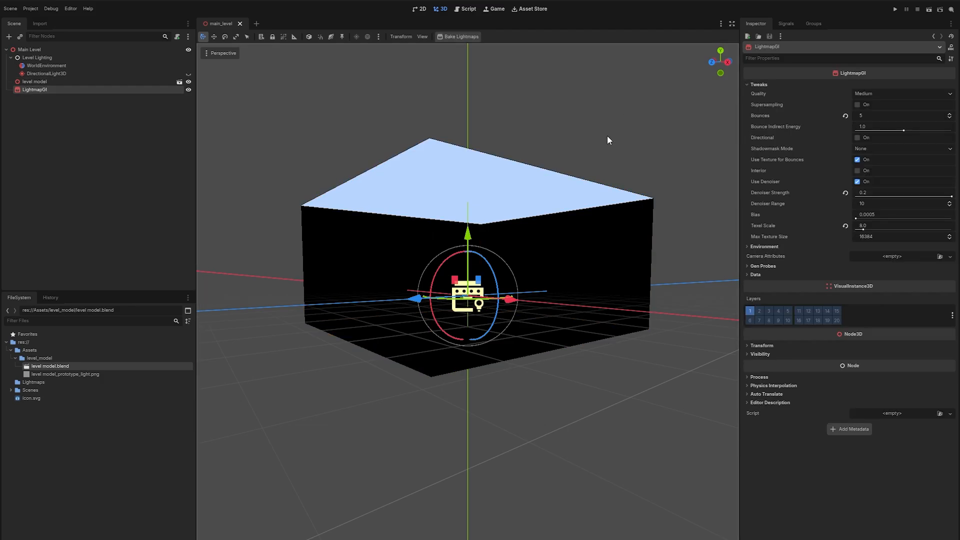
middle_click_drag(607, 136, 601, 154)
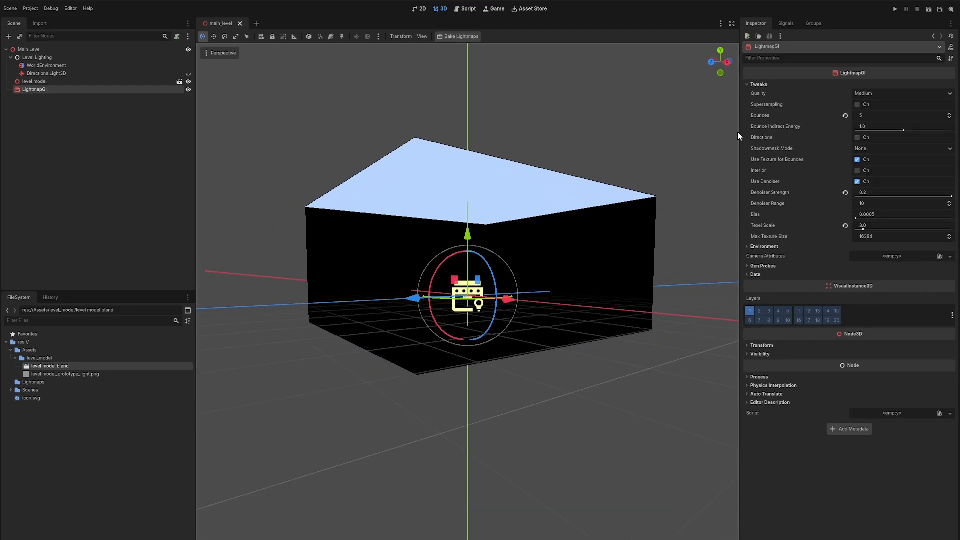
left_click(899, 96)
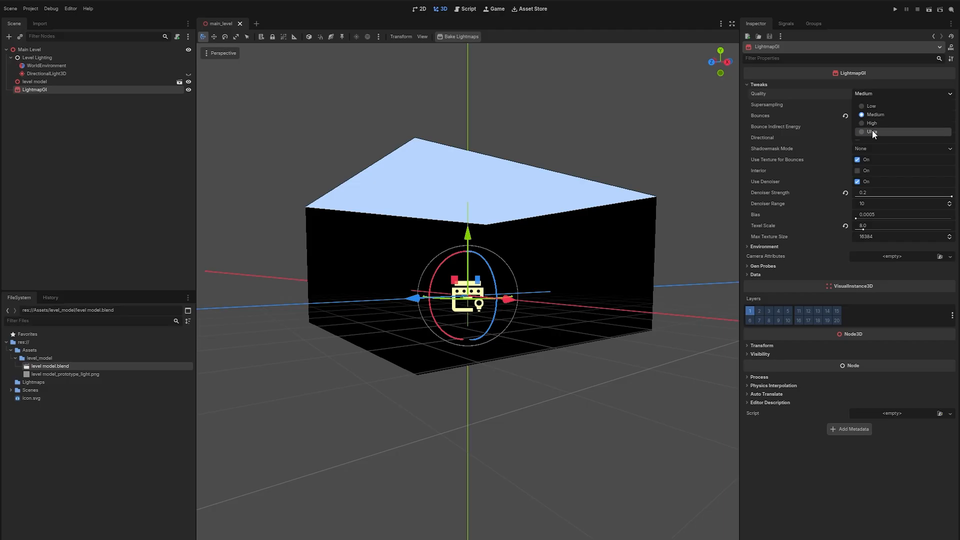
left_click(872, 130)
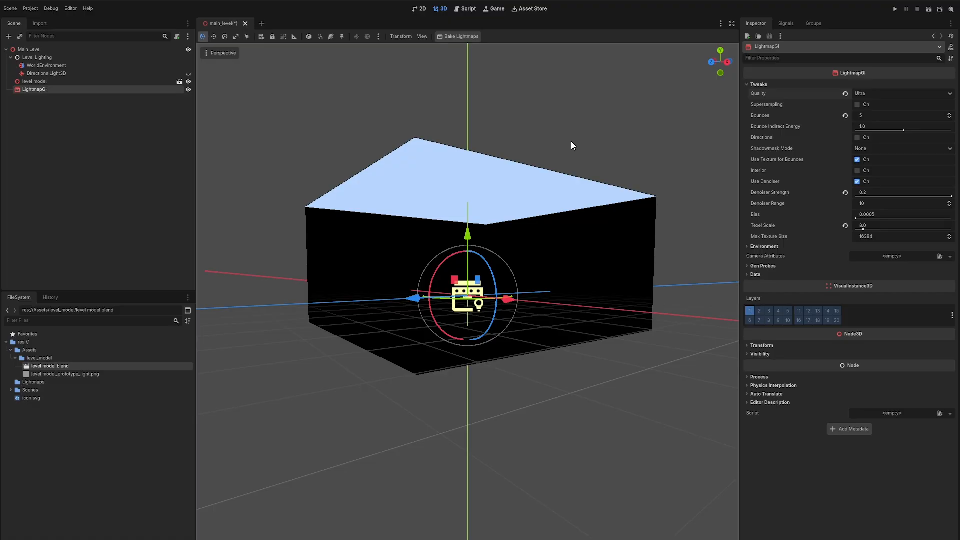
left_click(880, 93)
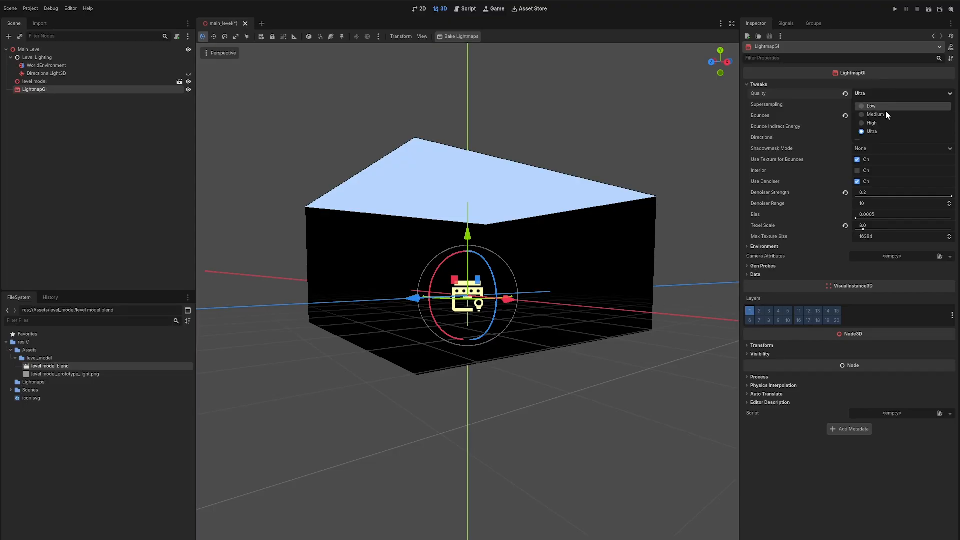
left_click(654, 116)
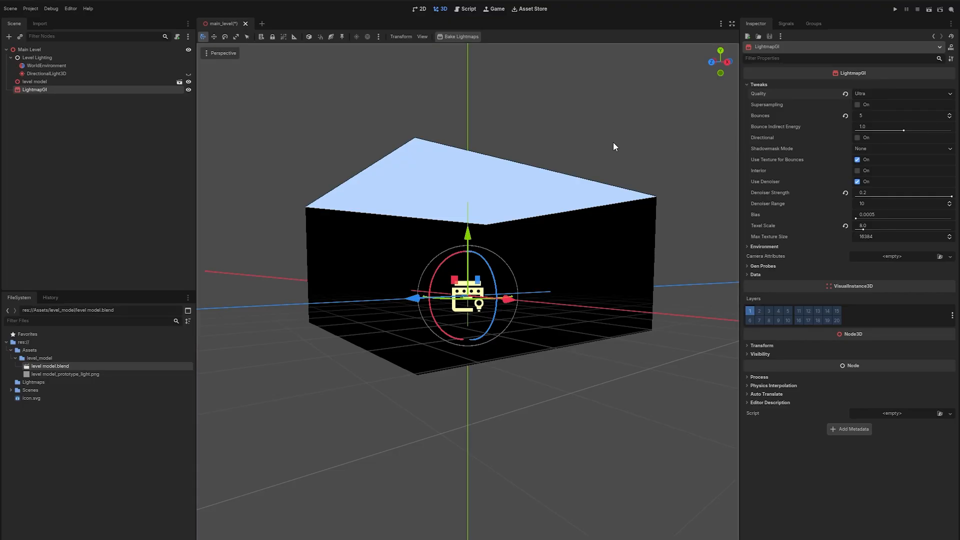
Bake the lightmaps and save the bake file as main_level.lmbake.
middle_click_drag(613, 142, 610, 182)
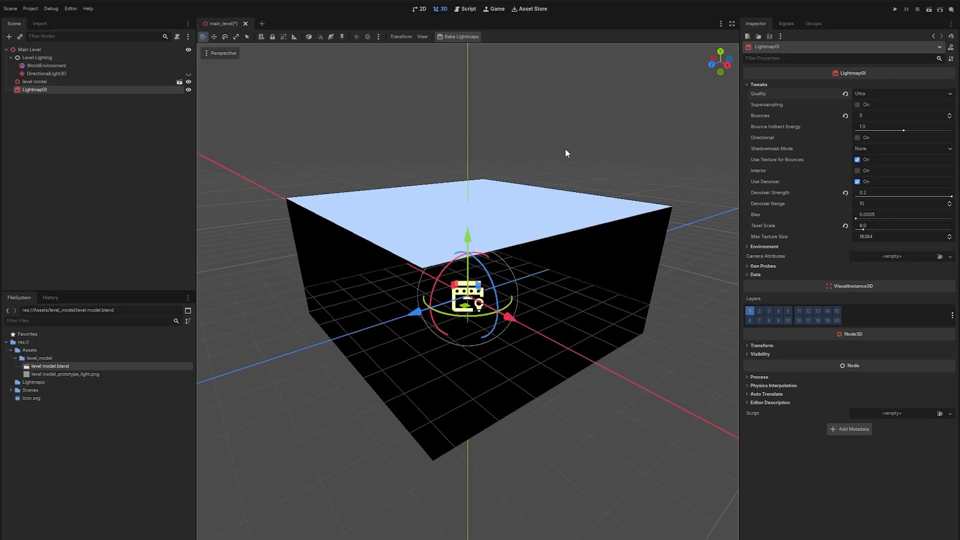
middle_click_drag(565, 150, 564, 98)
left_click(458, 38)
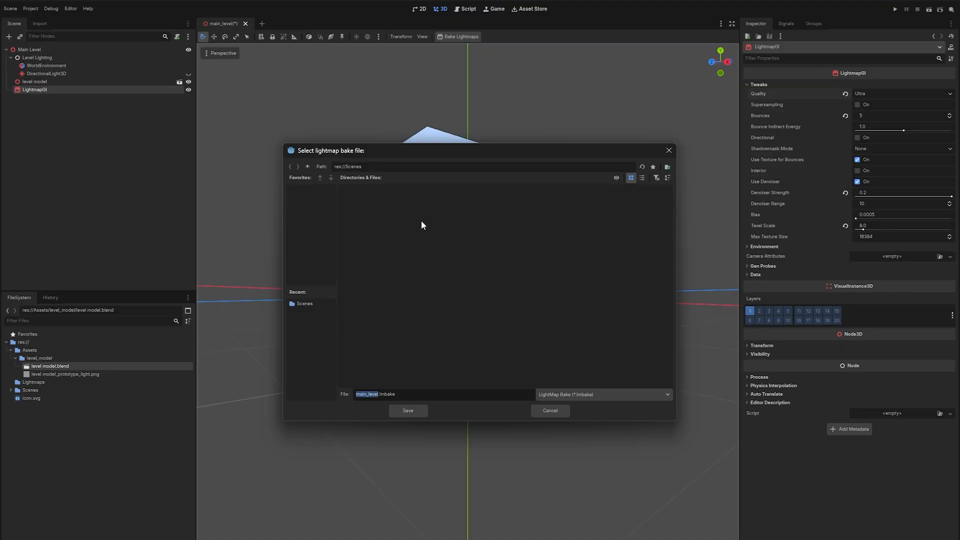
double_click(398, 214)
left_click(408, 410)
Examine the baked light probes inside the room.
scroll(551, 344, "up", 5)
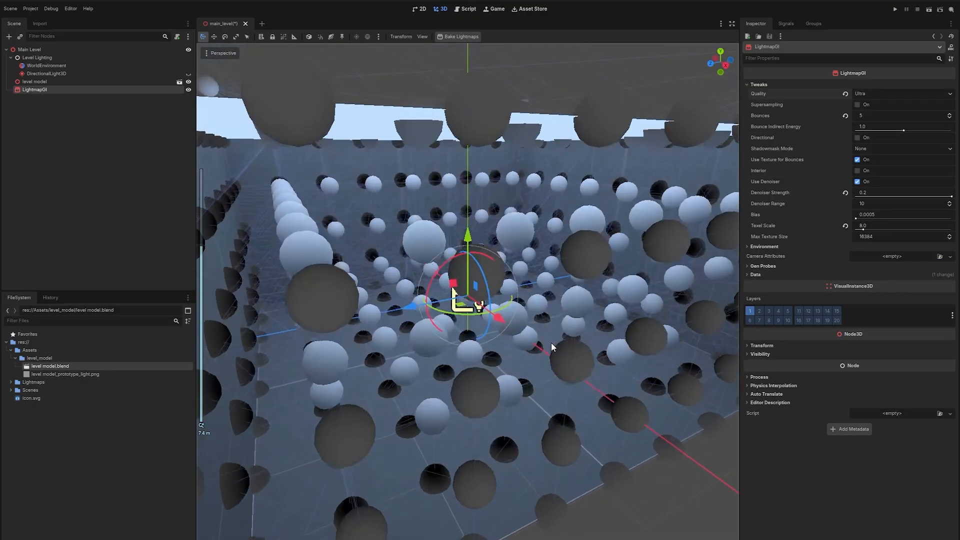
scroll(554, 343, "down", 3)
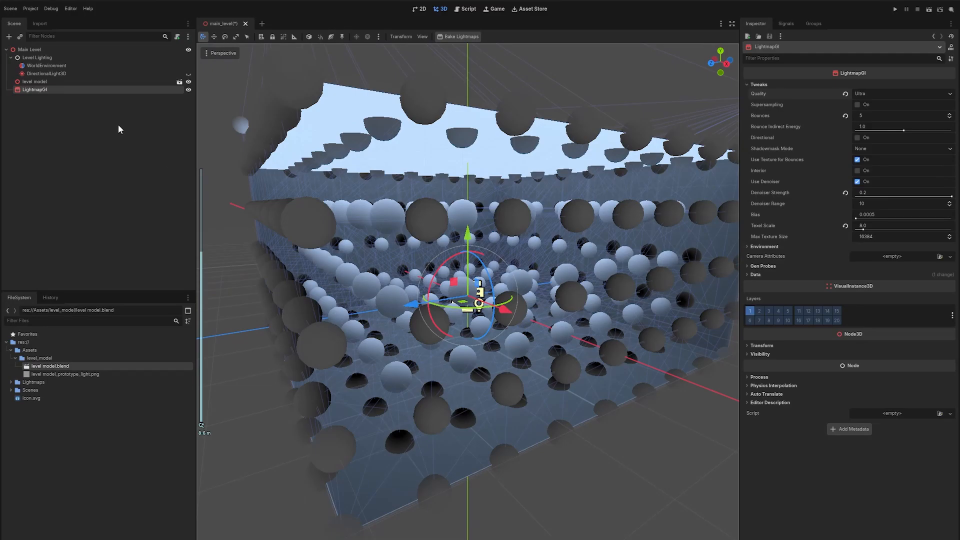
left_click(128, 143)
right_click_drag(450, 280, 473, 270)
key("w")
key("s")
key("w")
key("s")
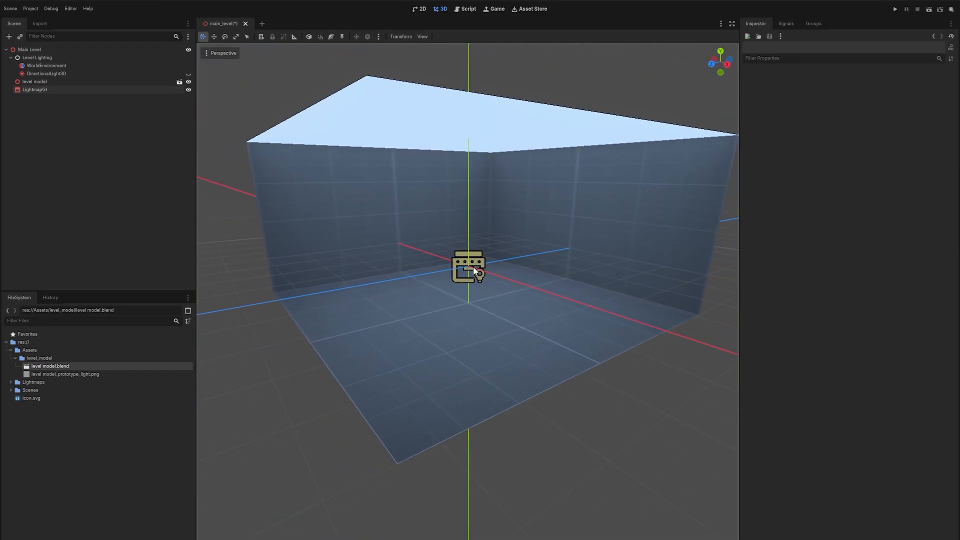
Examine the baked lighting of the room from several angles.
left_click(49, 82)
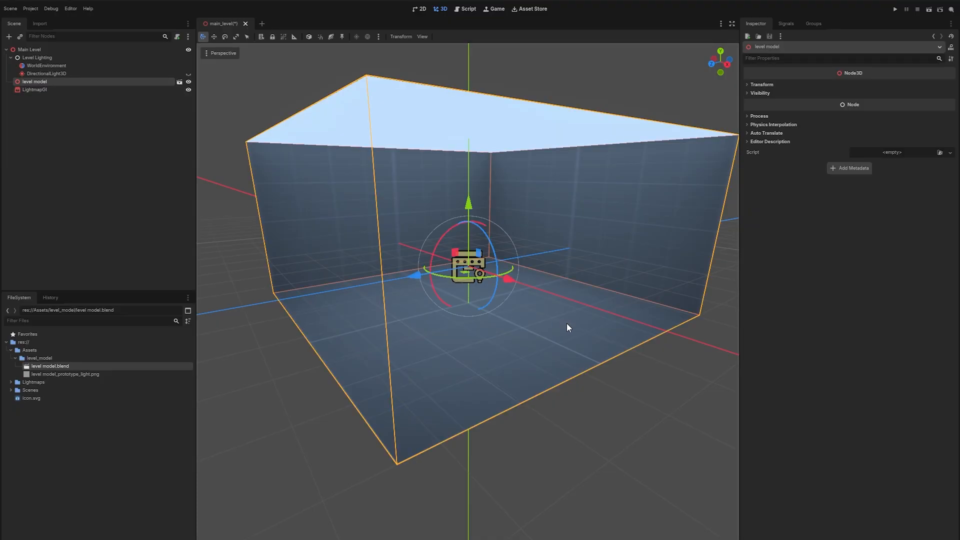
scroll(521, 310, "up", 3)
key("KP_3")
left_click_drag(489, 221, 488, 176, "ctrl")
middle_click_drag(605, 248, 633, 281)
right_click_drag(633, 281, 623, 278)
right_click_drag(566, 254, 566, 254)
left_click(137, 225)
right_click_drag(460, 260, 440, 250)
right_click_drag(468, 292, 572, 283)
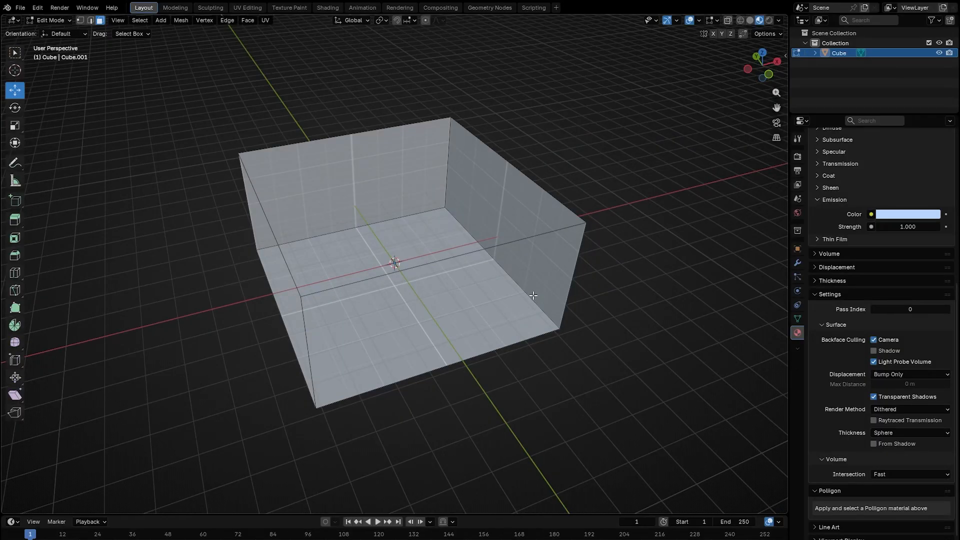
middle_click_drag(579, 267, 530, 258)
scroll(512, 254, "up", 2)
Add a horizontal loop cut around the room's walls and slide it upward with an edge slide factor of -0.249.
key("a")
key("ctrl+r")
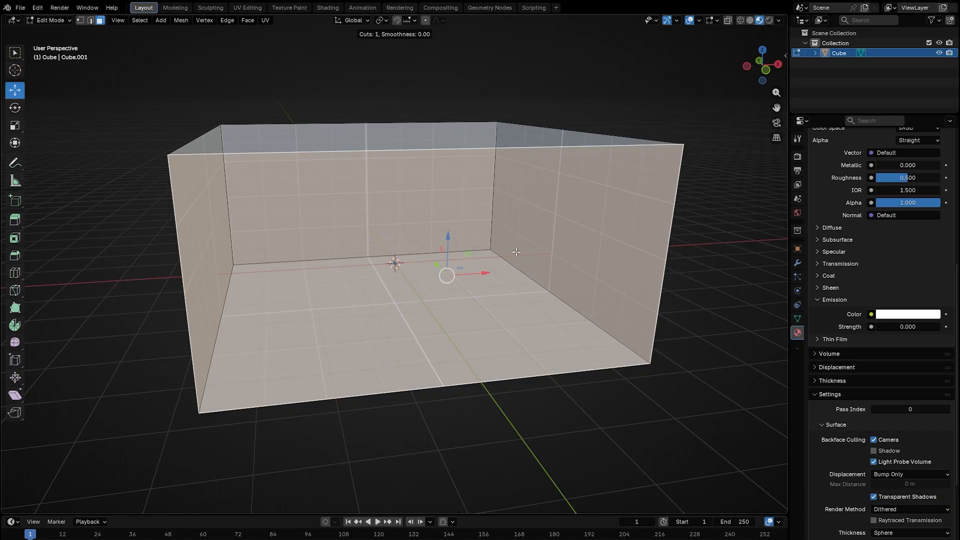
left_click(178, 244)
right_click(184, 257)
key("KP_1")
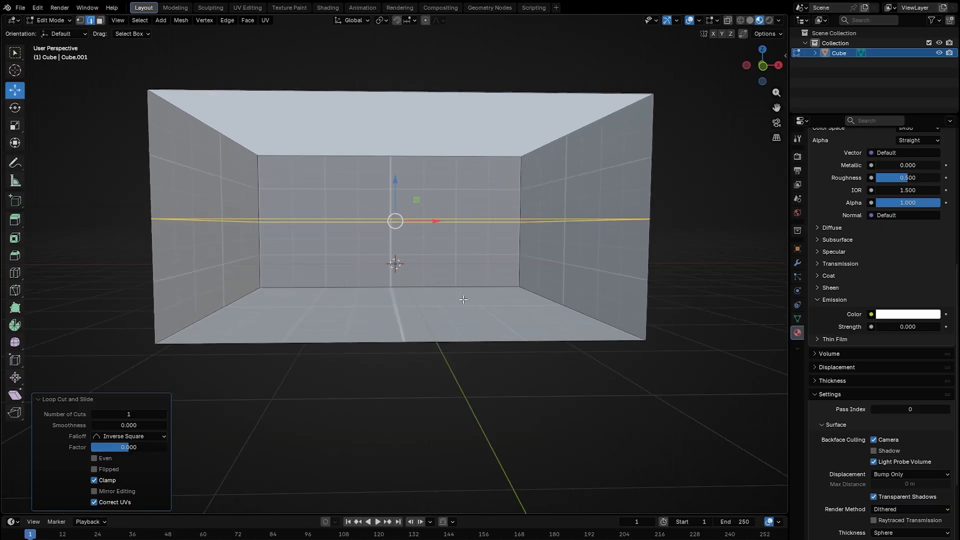
scroll(399, 171, "up", 3)
key("g")
key("g")
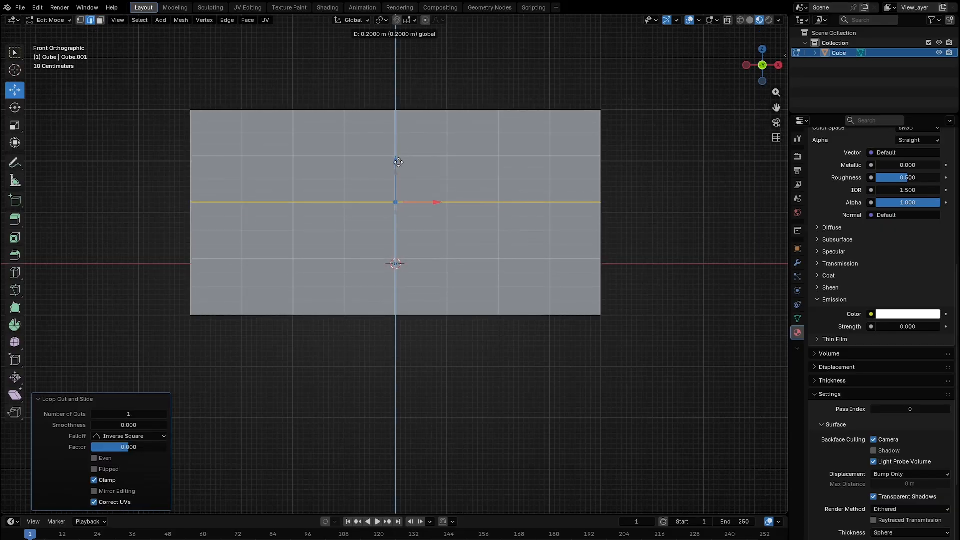
left_click(543, 209)
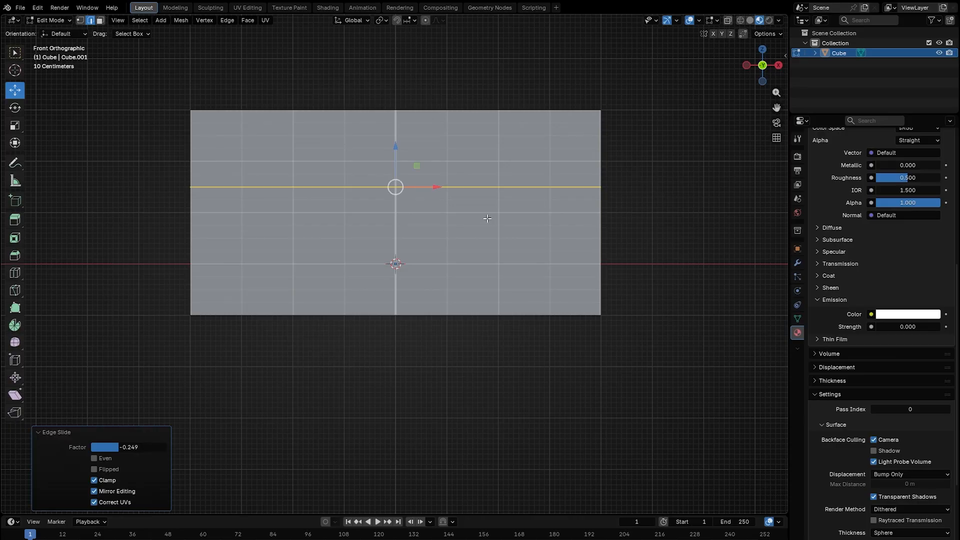
Add two vertical loop cuts across the room's walls.
scroll(413, 257, "down", 3)
key("ctrl+r")
scroll(366, 212, "up", 1)
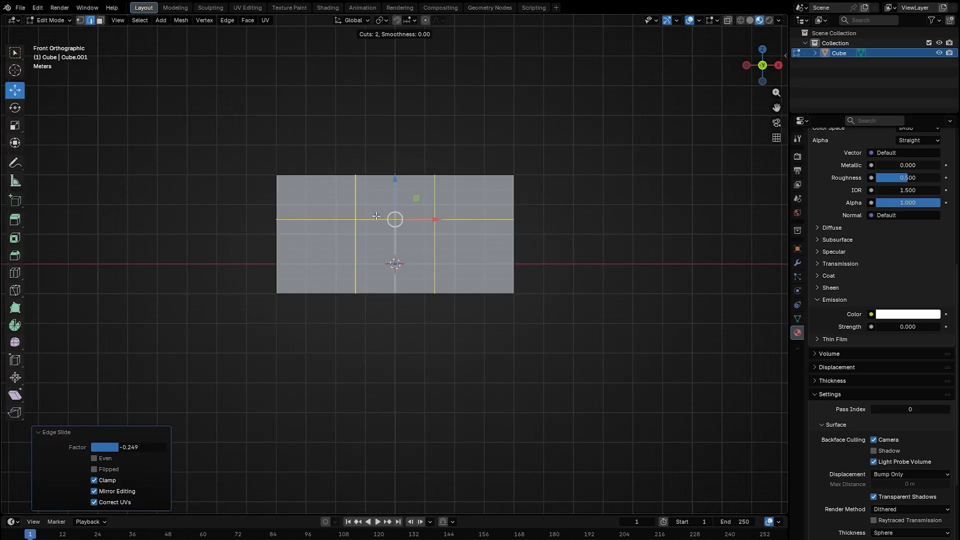
left_click(376, 216)
right_click(388, 229)
Select the side wall face between the vertical cuts and extrude it 9 m outward to form a corridor.
middle_click_drag(518, 260, 558, 275)
left_click(454, 266)
left_click(483, 284)
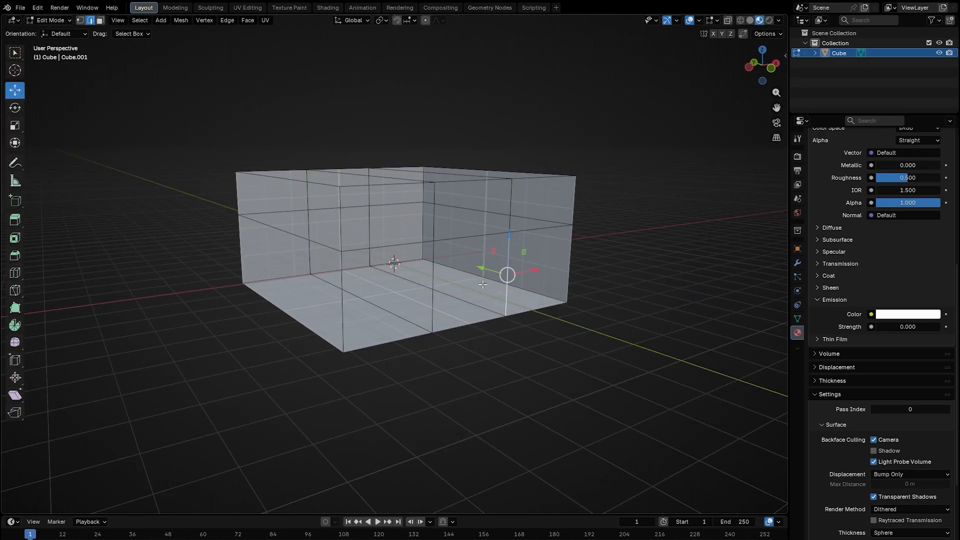
key("3")
left_click(483, 284)
middle_click_drag(482, 284, 491, 262)
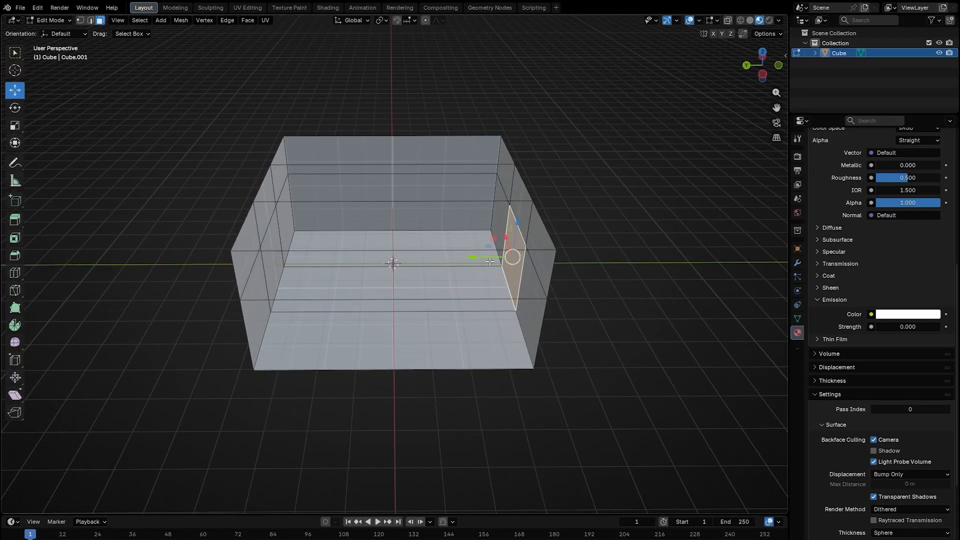
key("e")
left_click(625, 261)
middle_click_drag(625, 262, 291, 153)
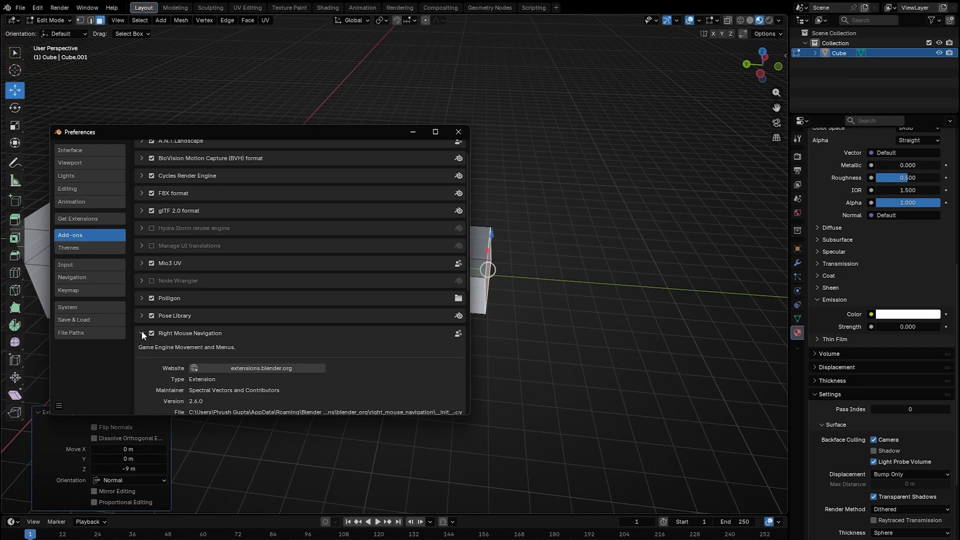
left_click(142, 333)
left_click(463, 132)
right_click_drag(463, 131, 394, 264)
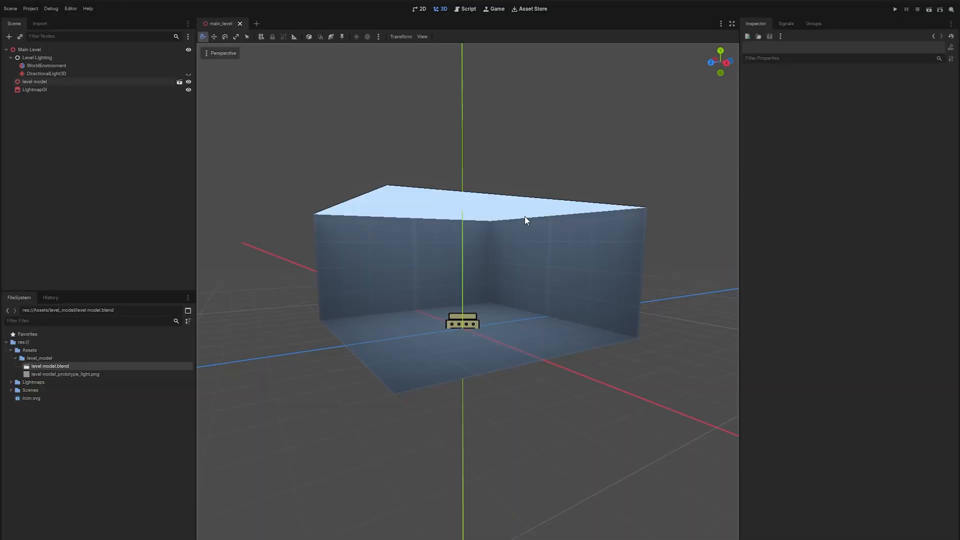
right_click_drag(525, 220, 526, 220)
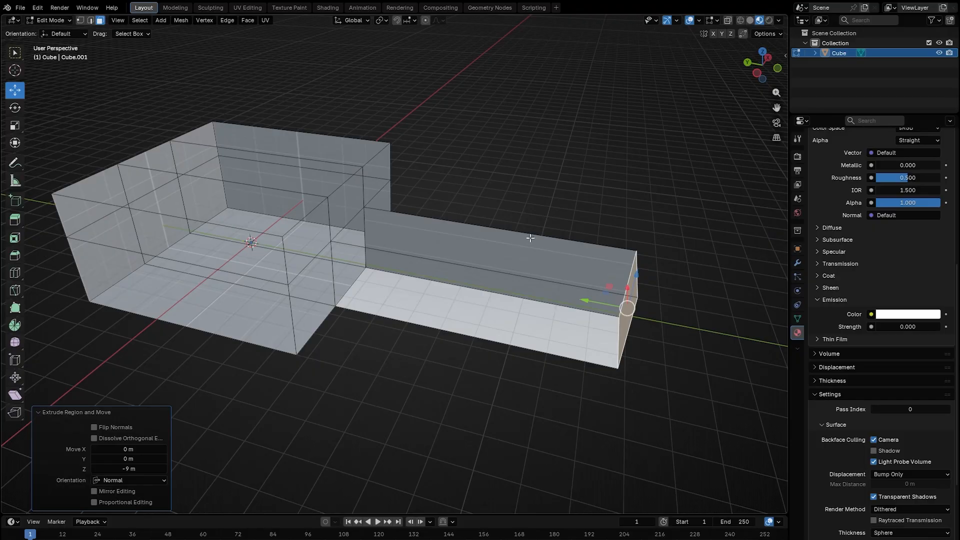
Move the corridor's end face about 9.2 m further along the Y axis to lengthen the corridor.
key("KP_Decimal")
key("g")
key("y")
left_click_drag(528, 253, 695, 261)
right_click_drag(695, 261, 395, 263)
Add several loop cuts along the corridor's length.
key("ctrl+r")
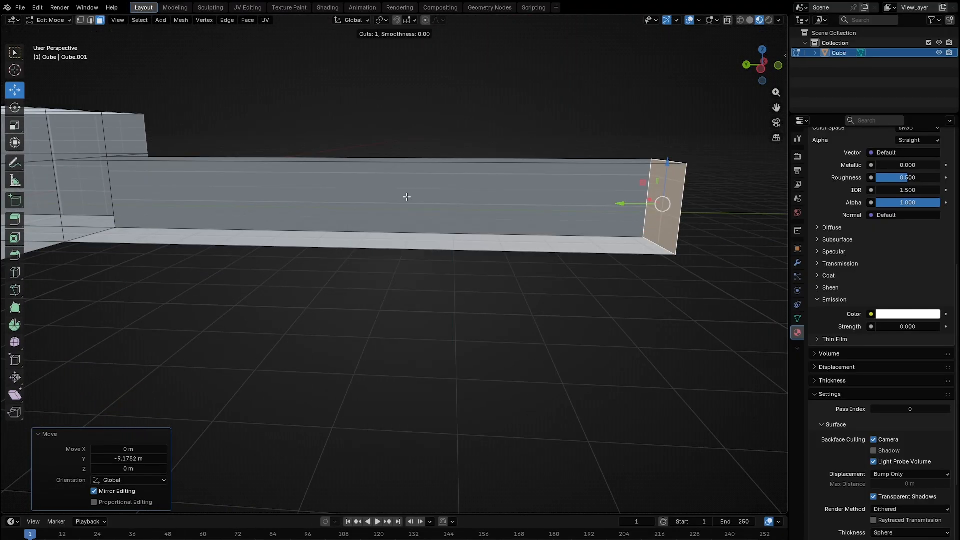
scroll(370, 164, "up", 3)
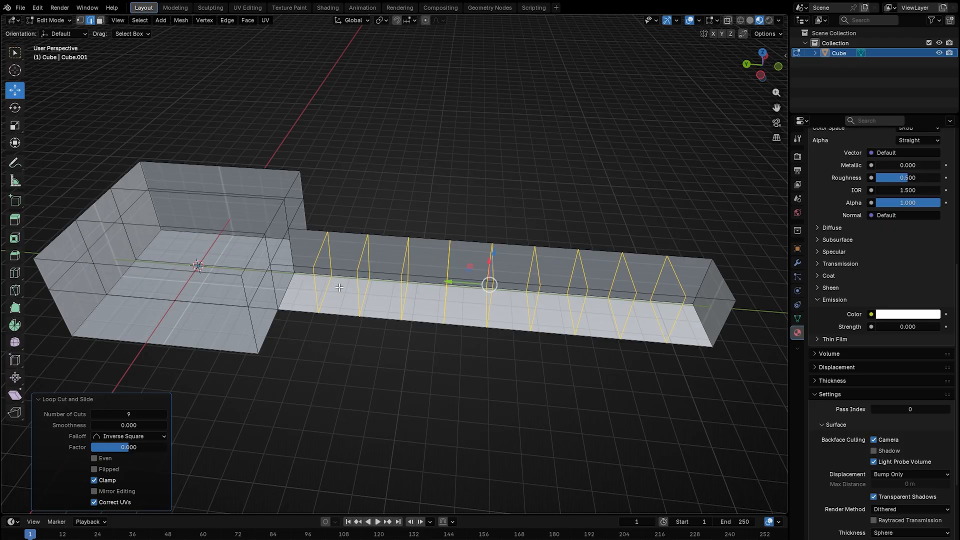
key("alt+a")
key("2")
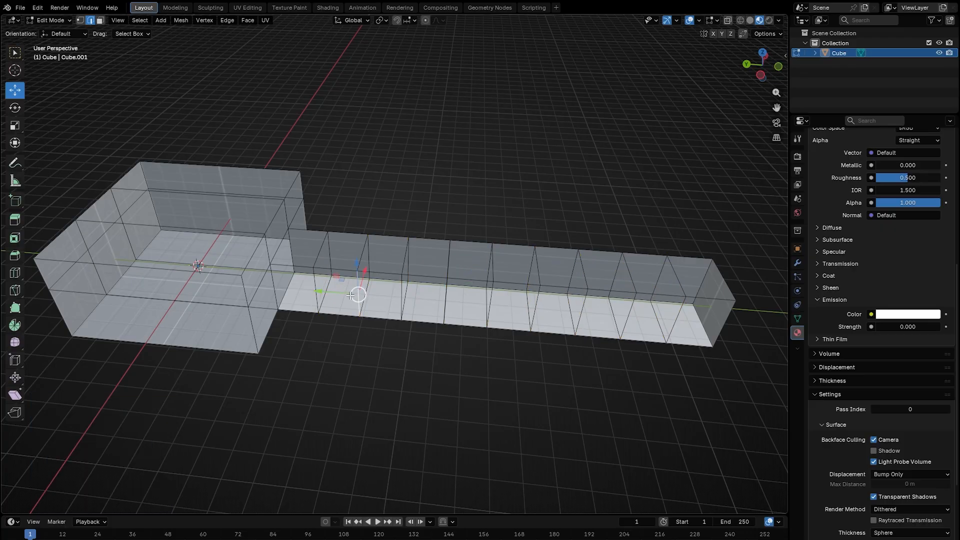
Select alternating corridor wall faces and extrude them along their normals with an offset of -3 m to form side corridors.
left_click(336, 290)
left_click(432, 300, "shift")
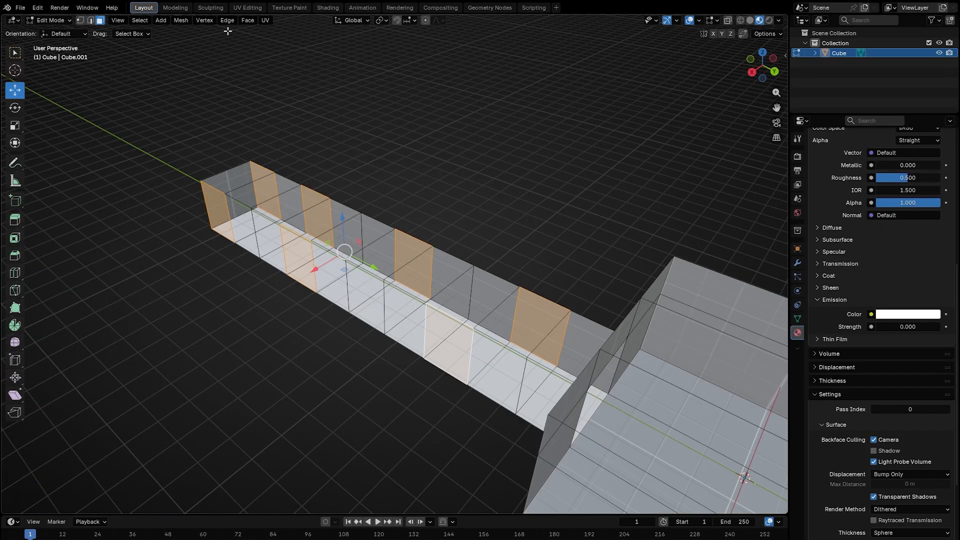
left_click(228, 23)
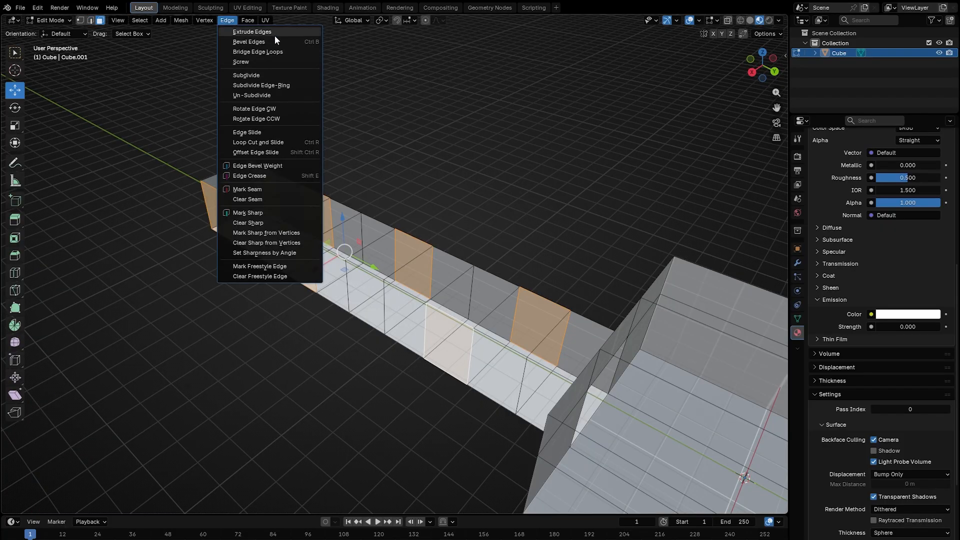
left_click(253, 20)
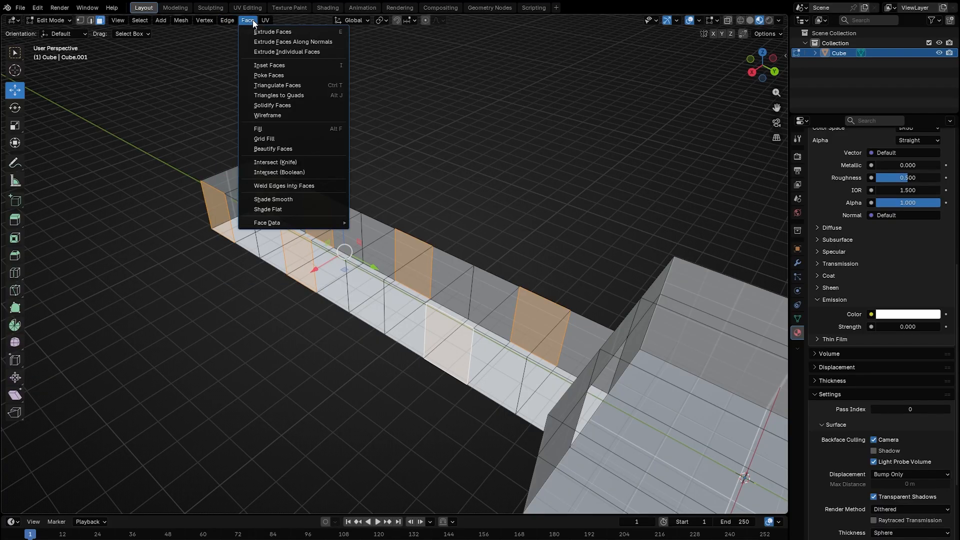
left_click(243, 20)
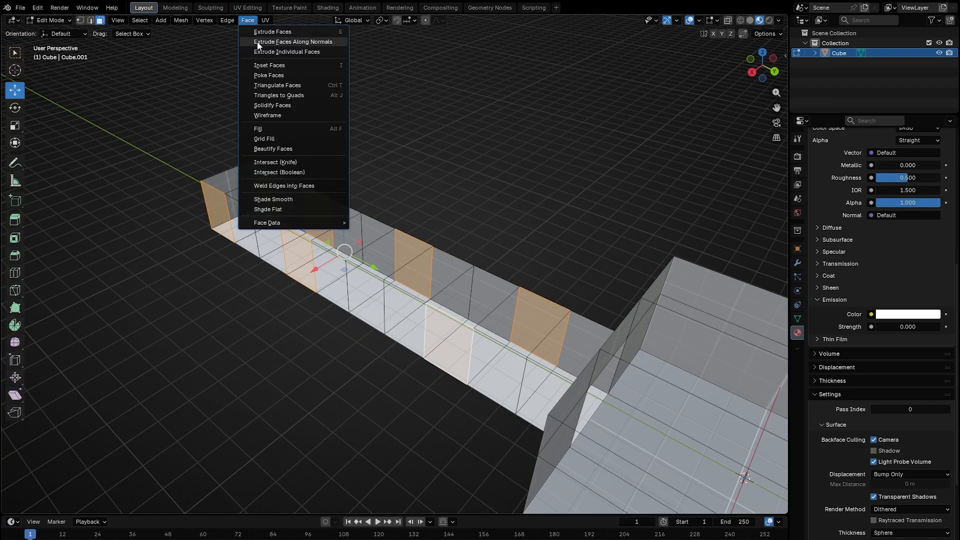
left_click(305, 42)
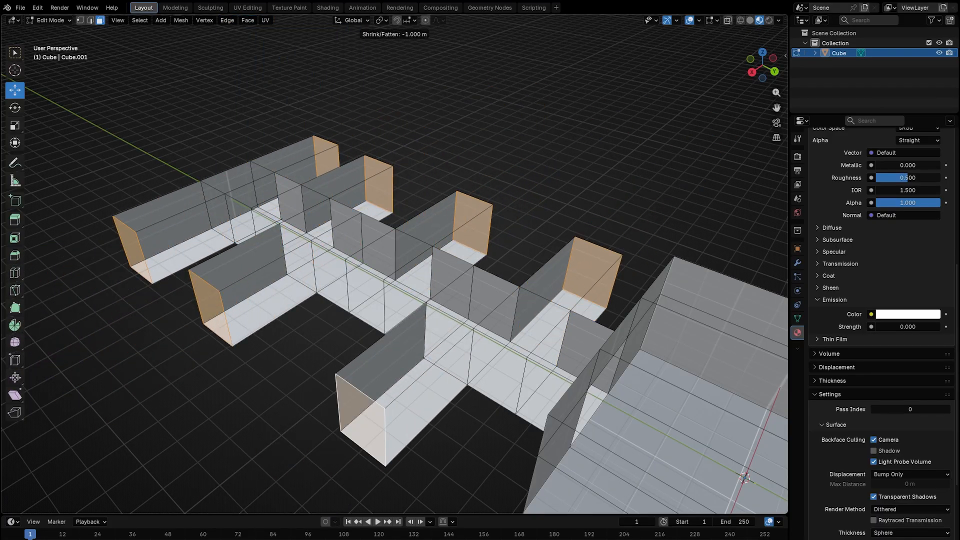
left_click(354, 85)
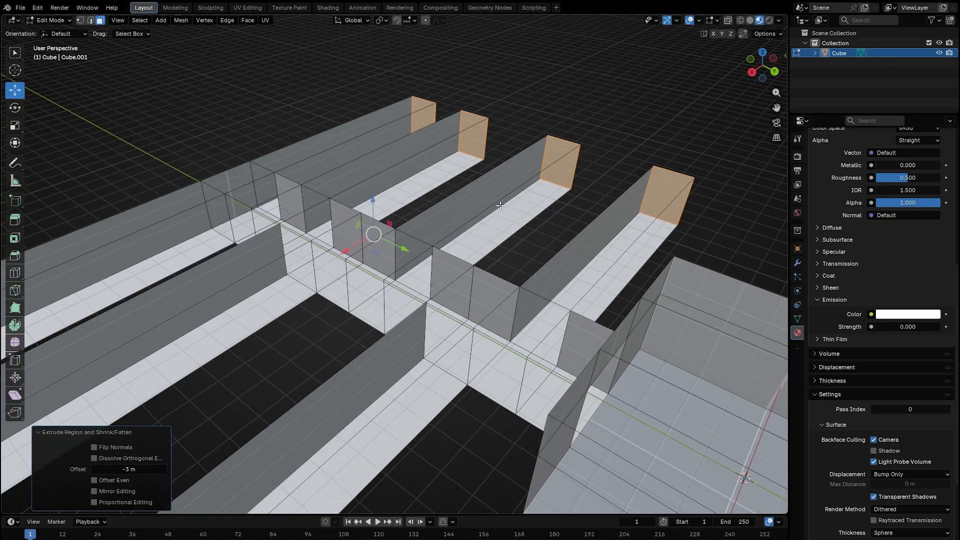
Select the whole mesh and unwrap its UVs with Cube Projection.
key("shift+grave")
key("w")
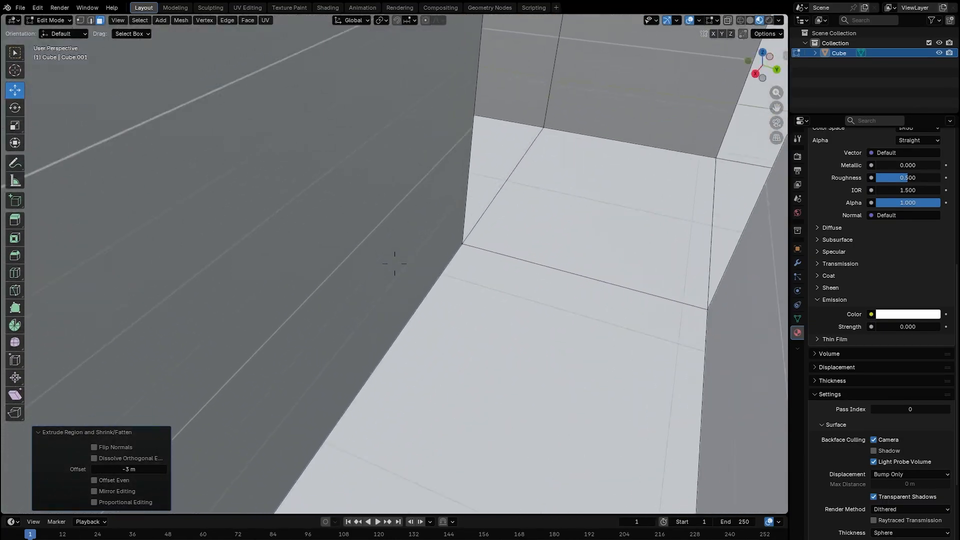
key("Return")
key("a")
key("shift+a")
key("Escape")
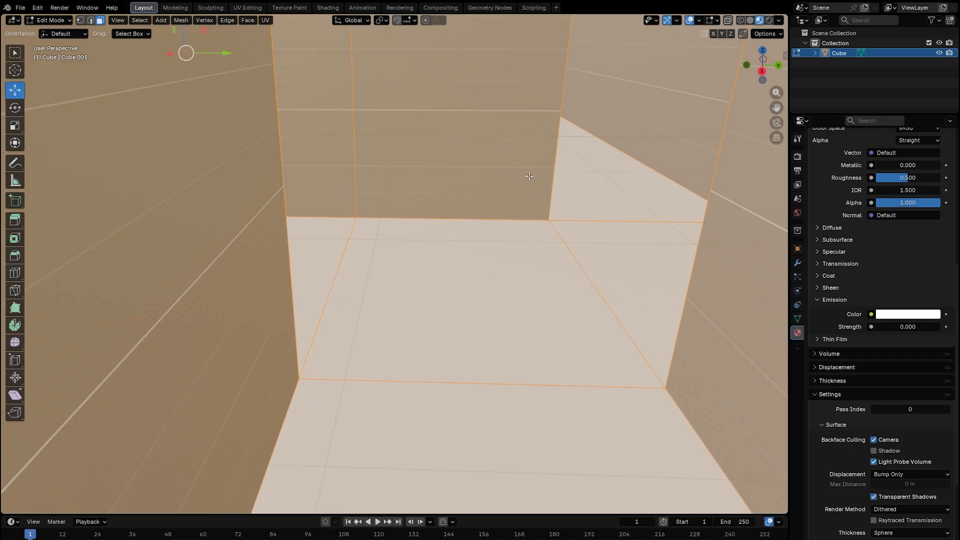
key("u")
left_click(516, 175)
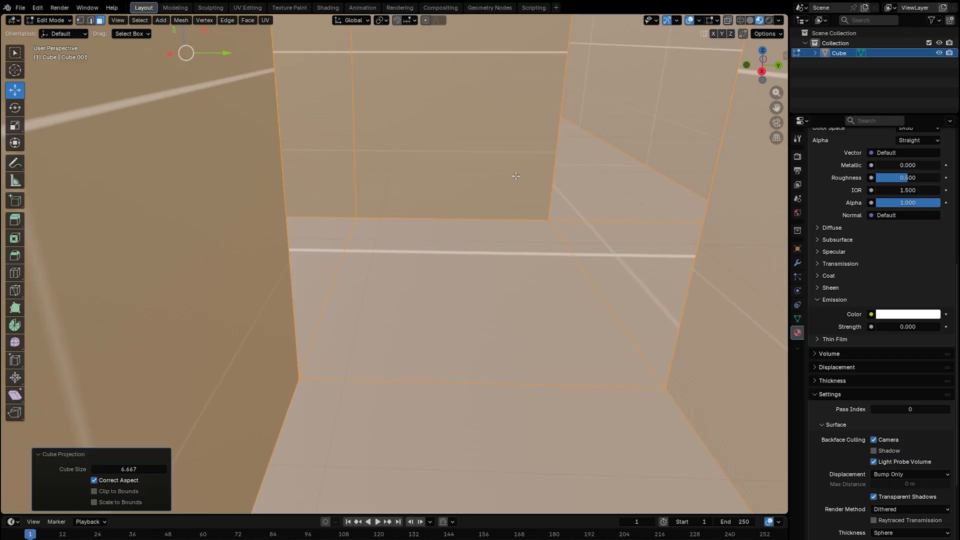
key("Return")
Select a corridor end wall face and add a new material slot with a material named red_emissive.
left_click(390, 330)
key("shift+grave")
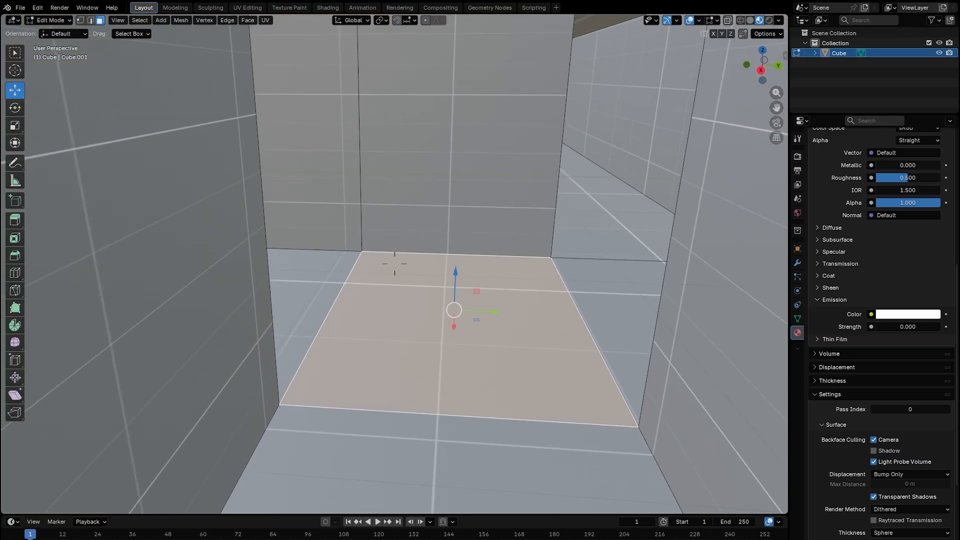
key("s")
key("d")
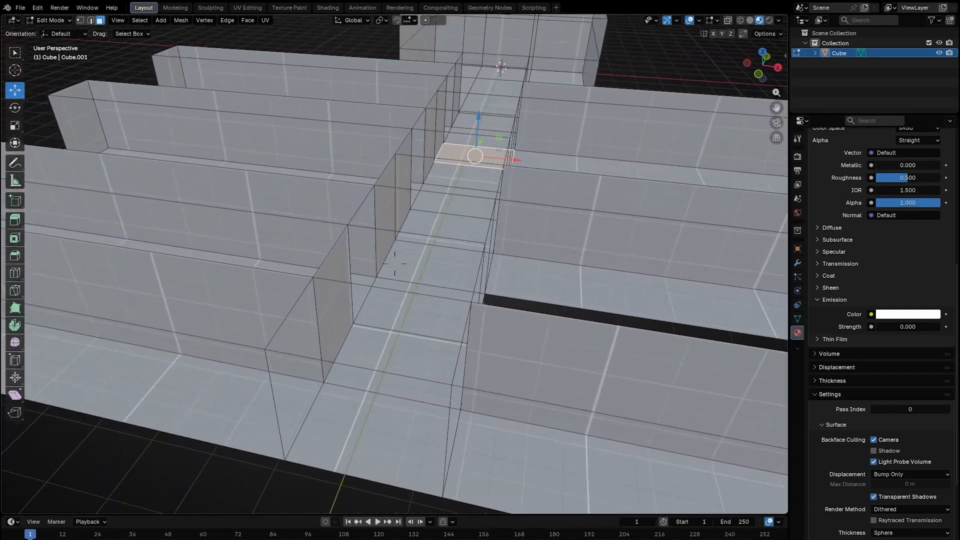
key("w")
left_click(394, 263)
left_click(404, 242)
scroll(404, 243, "down", 3)
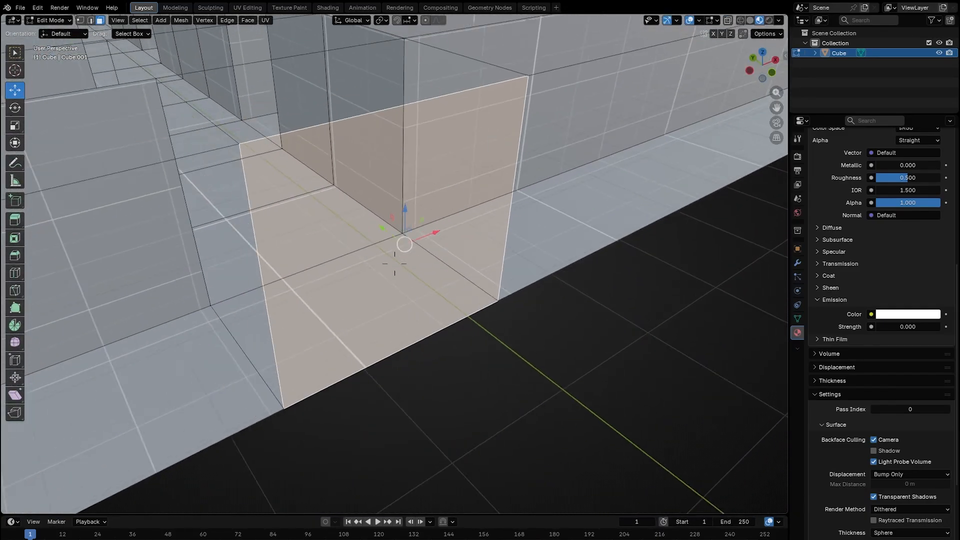
middle_click_drag(404, 243, 425, 260)
scroll(929, 236, "up", 10)
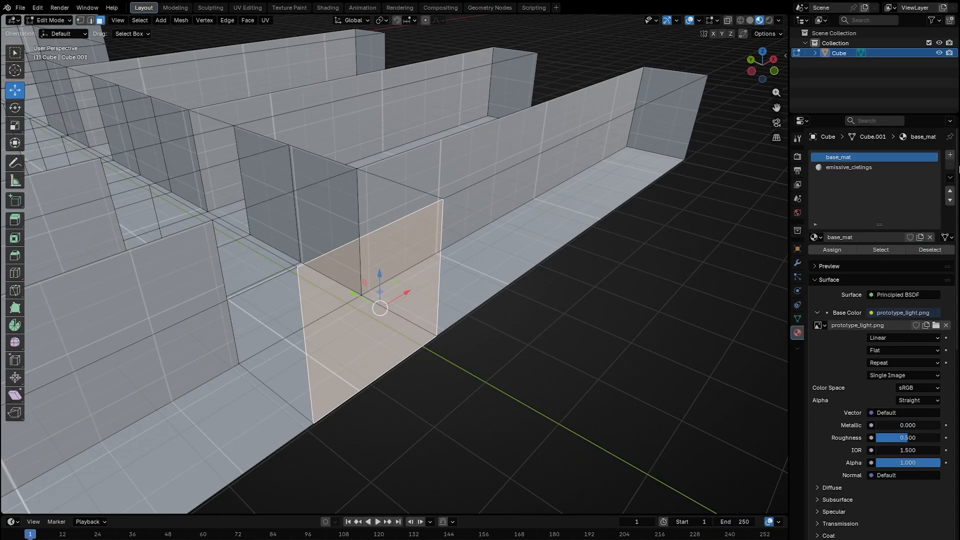
left_click(950, 155)
left_click(876, 237)
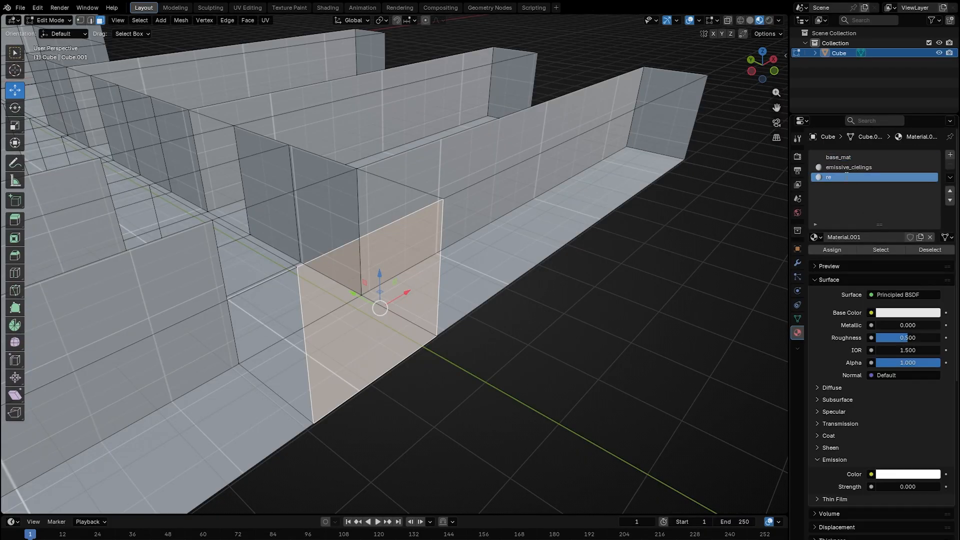
Set the red_emissive material's emission colour to pink and its emission strength to 2.
scroll(850, 240, "down", 8)
left_click(900, 314)
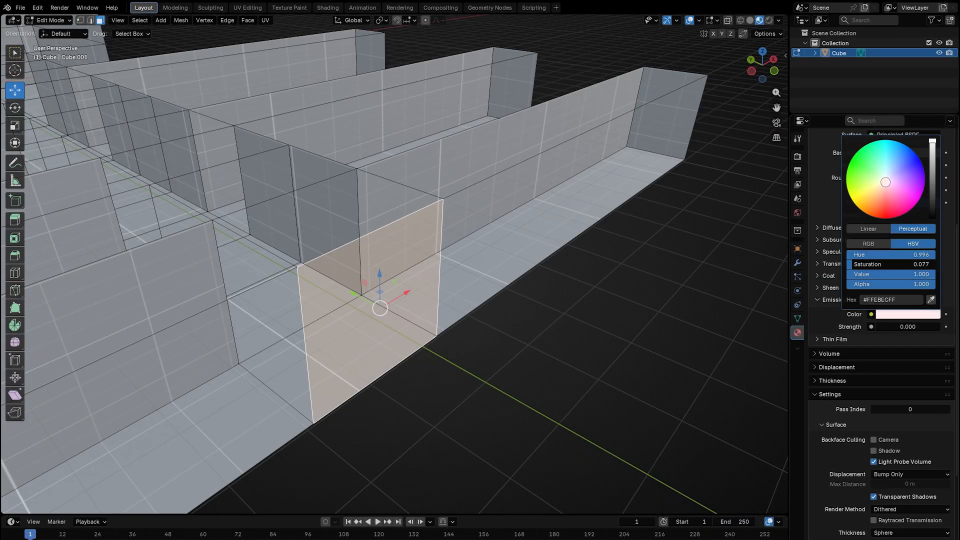
left_click(908, 326)
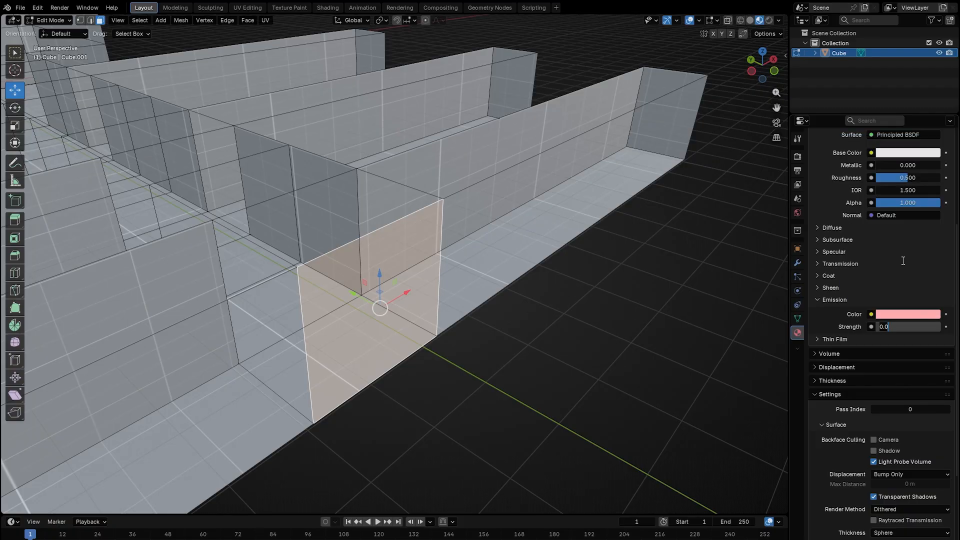
key("Return")
Select the side corridors' ceiling faces, assign the emissive_ceilings material to them, and save the model.
middle_click_drag(500, 240, 370, 295)
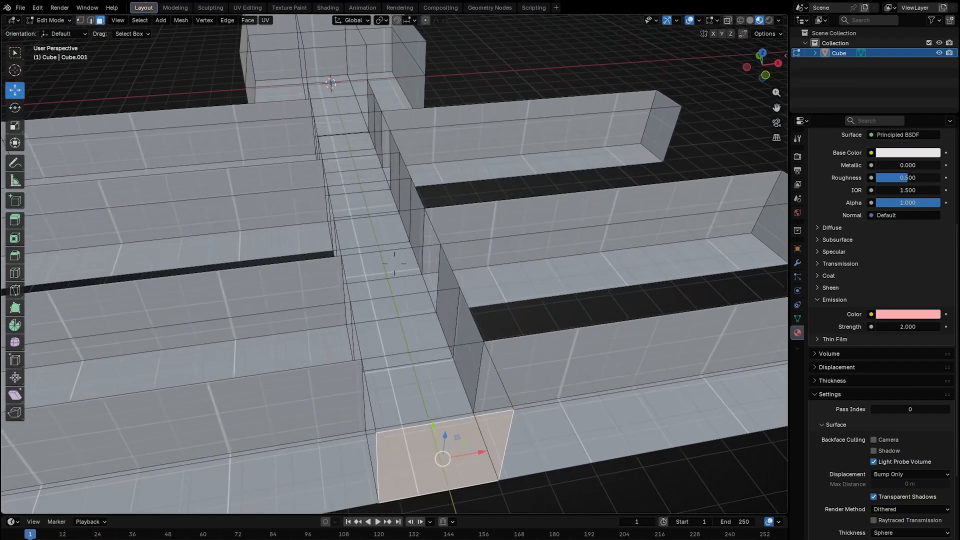
scroll(370, 295, "down", 3)
left_click(300, 283)
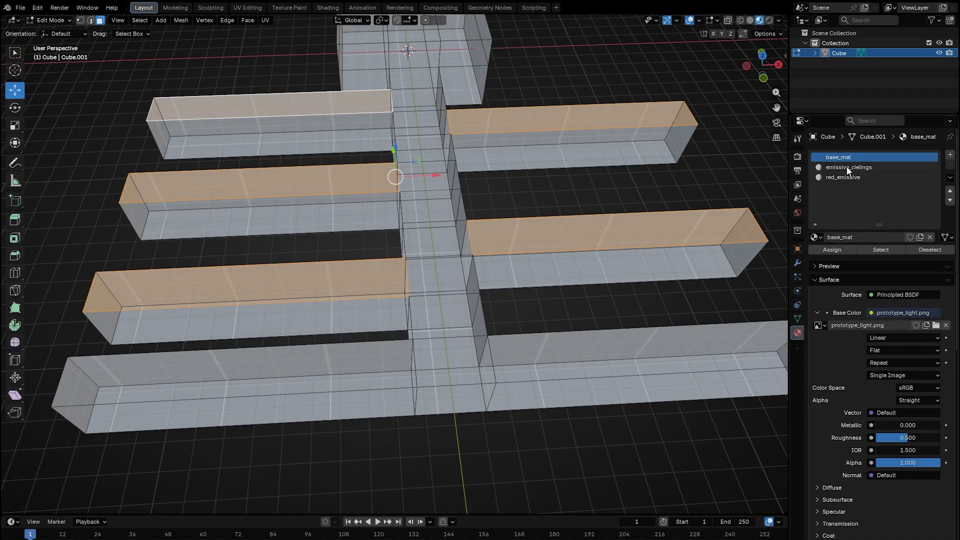
left_click(847, 167)
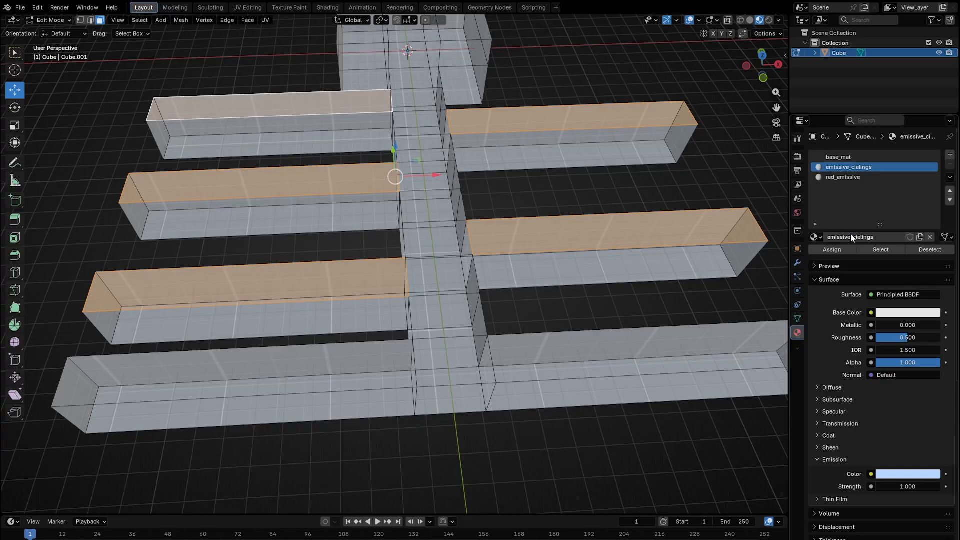
scroll(835, 250, "down", 6)
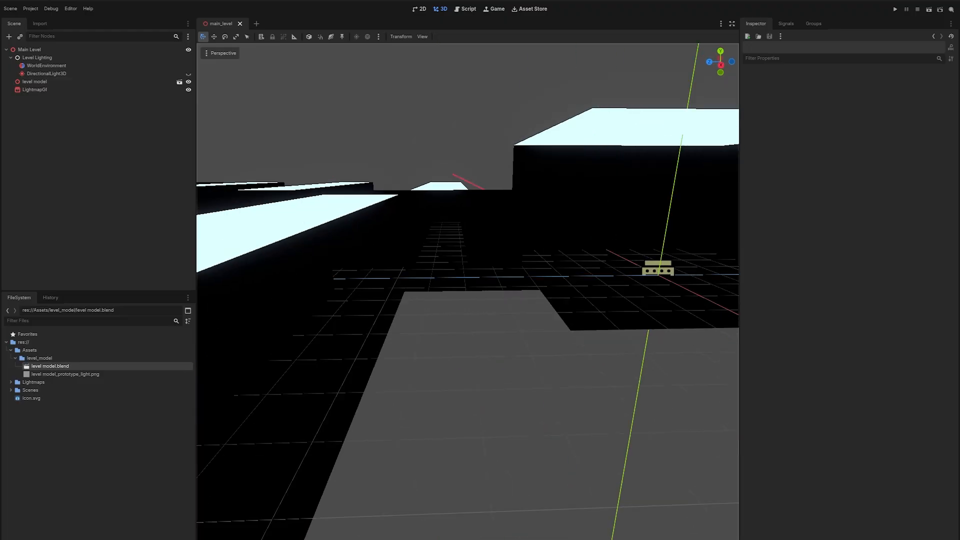
key("s")
Set the LightmapGI quality to Low and bake the lightmaps again.
right_click_drag(564, 224, 533, 235)
left_click(35, 90)
left_click(922, 93)
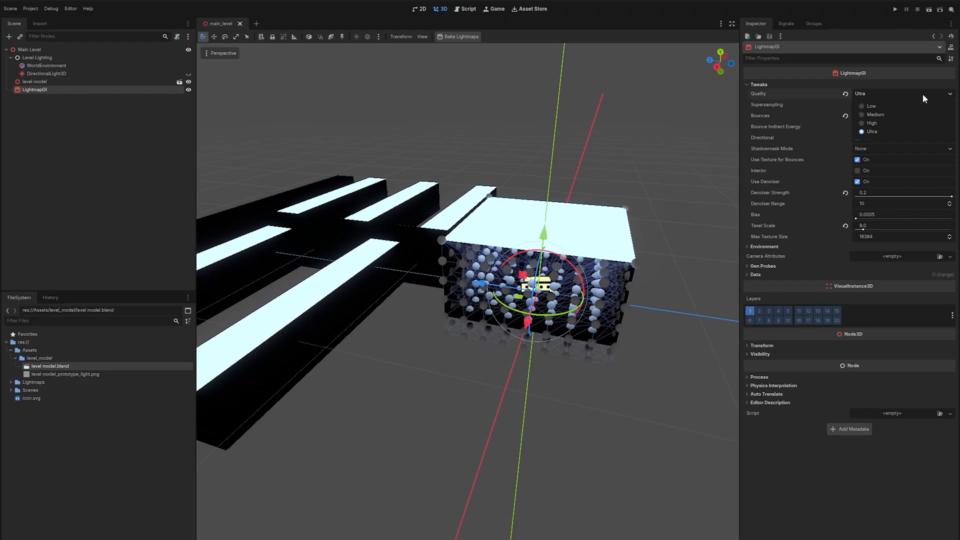
left_click(900, 114)
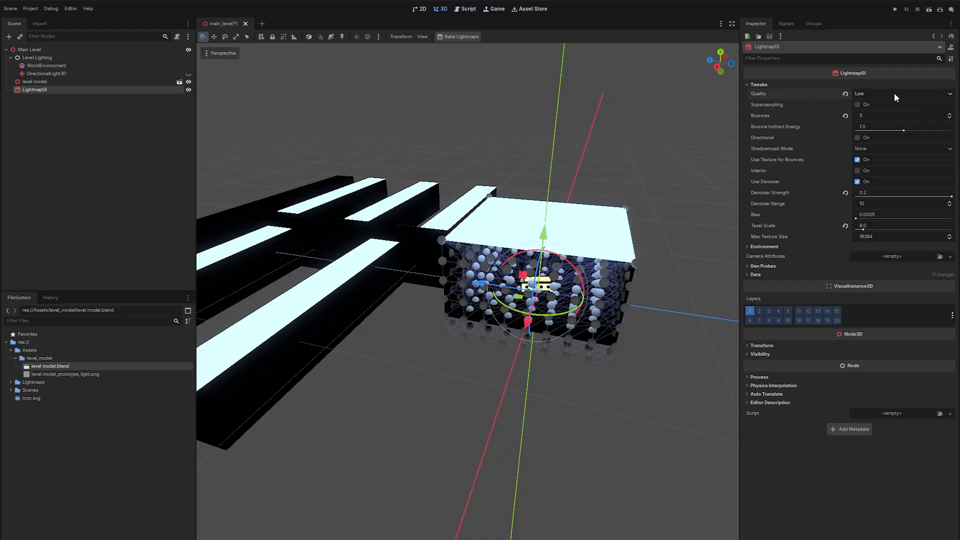
left_click(466, 38)
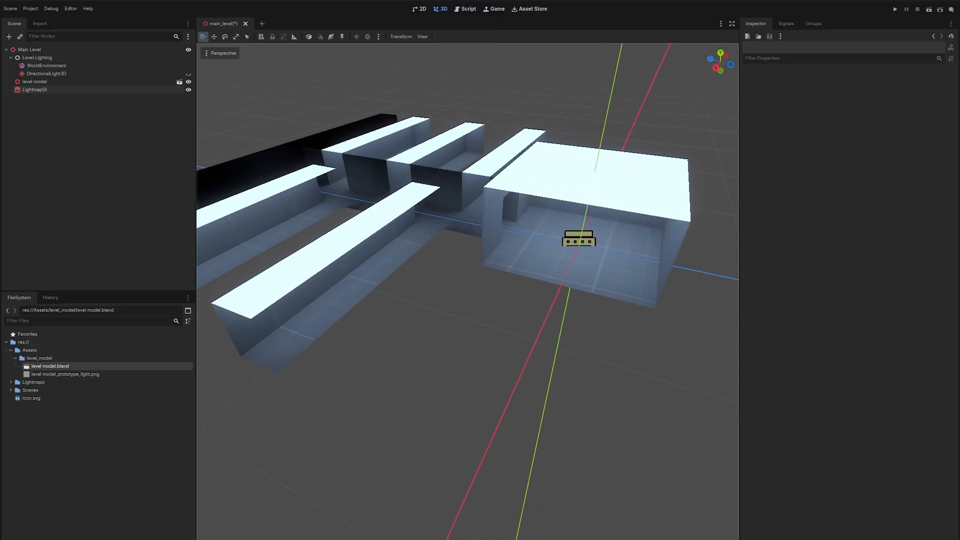
Assign the red_emissive material to the selected corridor end wall face.
key("w")
right_click_drag(520, 240, 465, 215)
key("w")
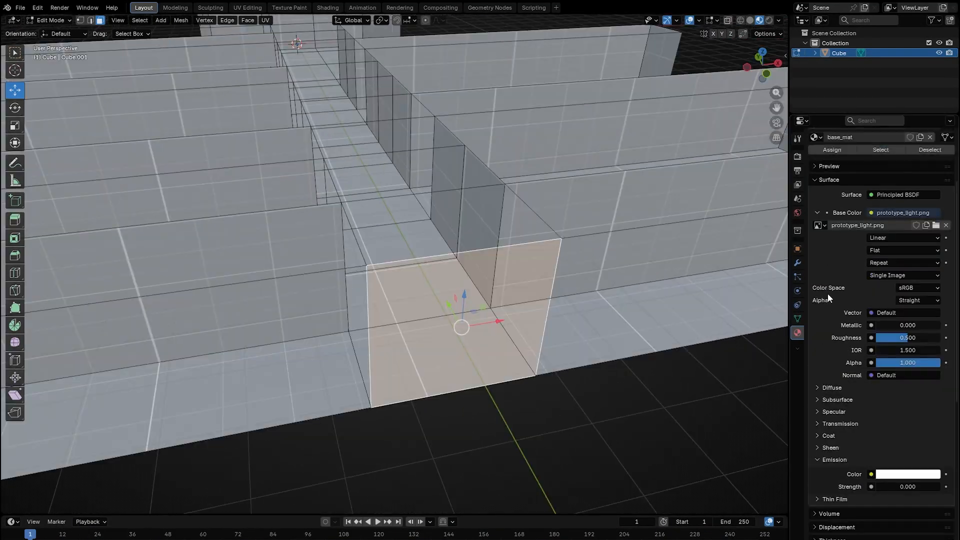
scroll(832, 293, "up", 5)
left_click(850, 178)
left_click(843, 250)
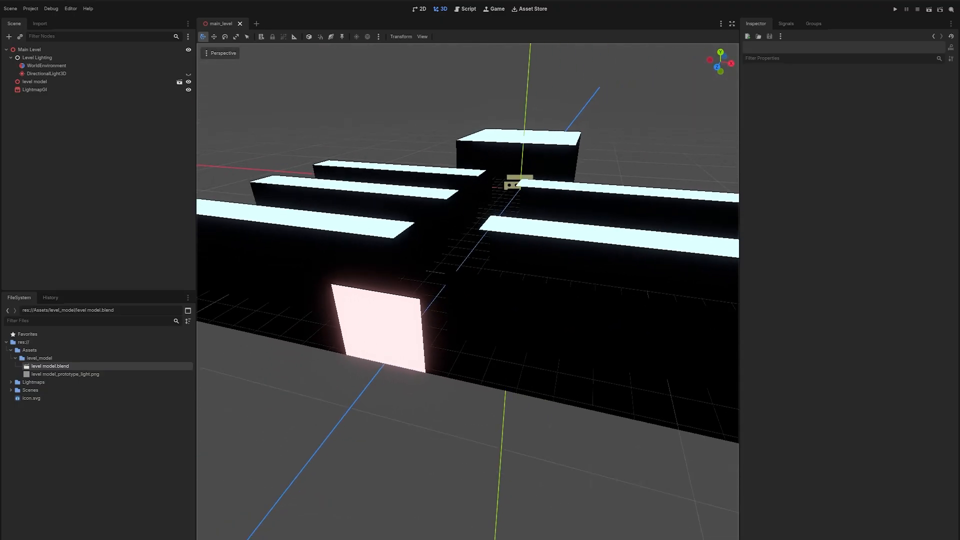
Select the LightmapGI node, bake the lightmaps again and fly into the corridor to view the result.
left_click(102, 89)
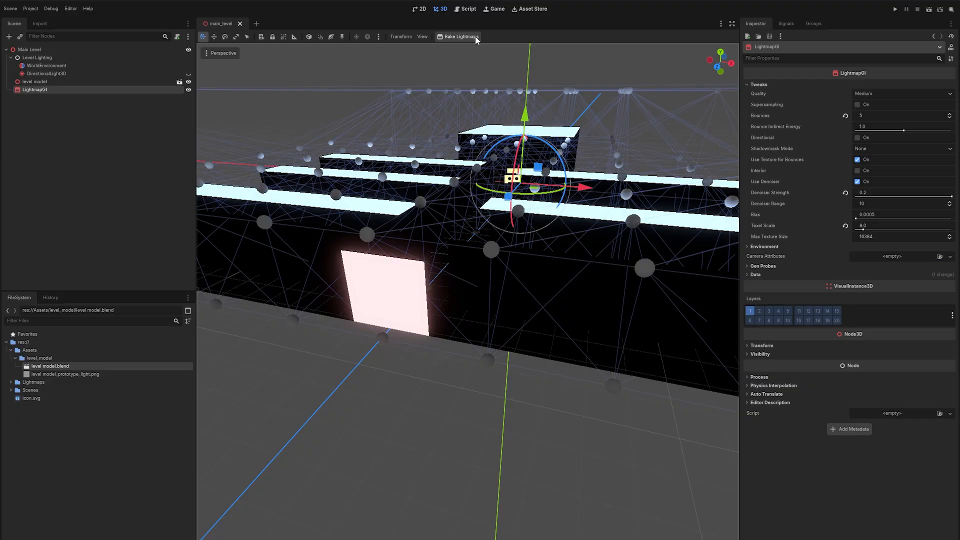
left_click(460, 36)
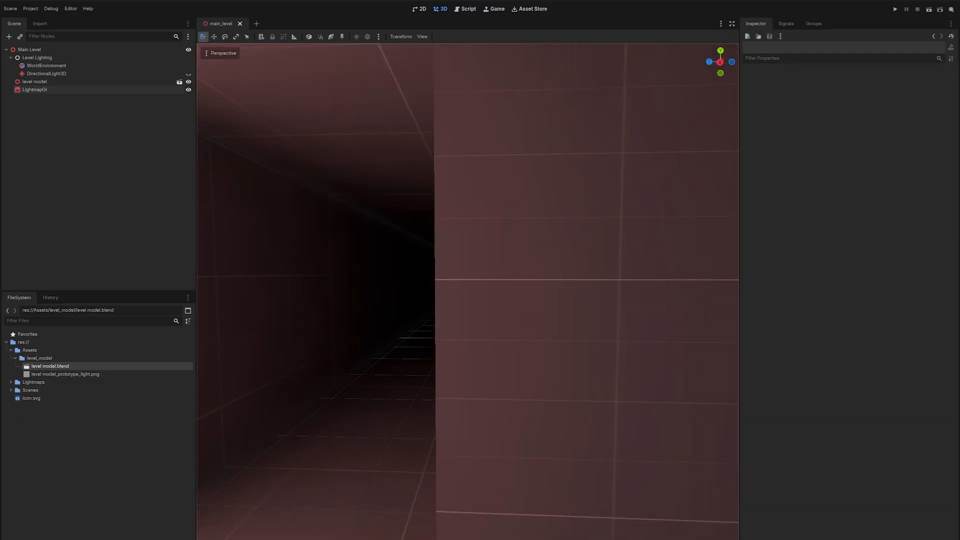
right_click_drag(468, 292, 540, 285)
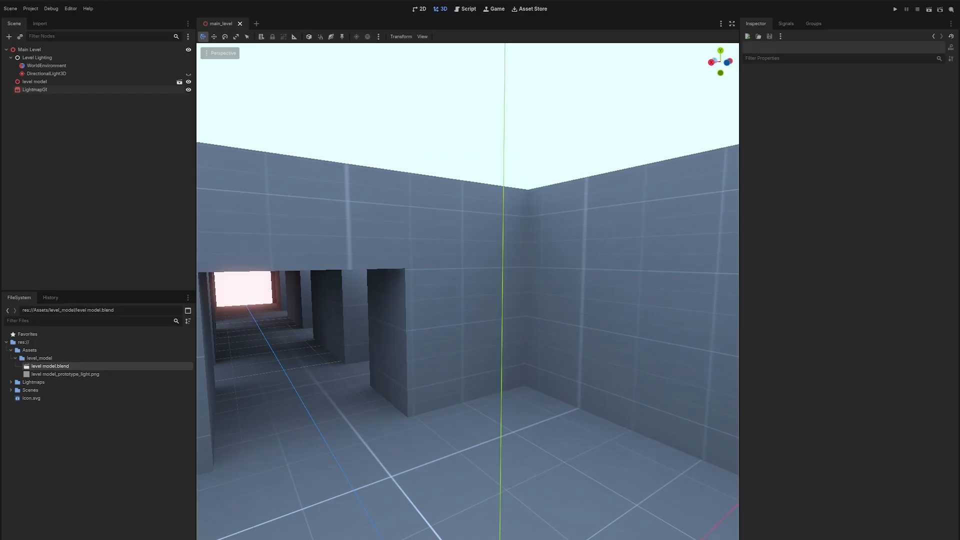
right_click_drag(468, 291, 440, 278)
key("w")
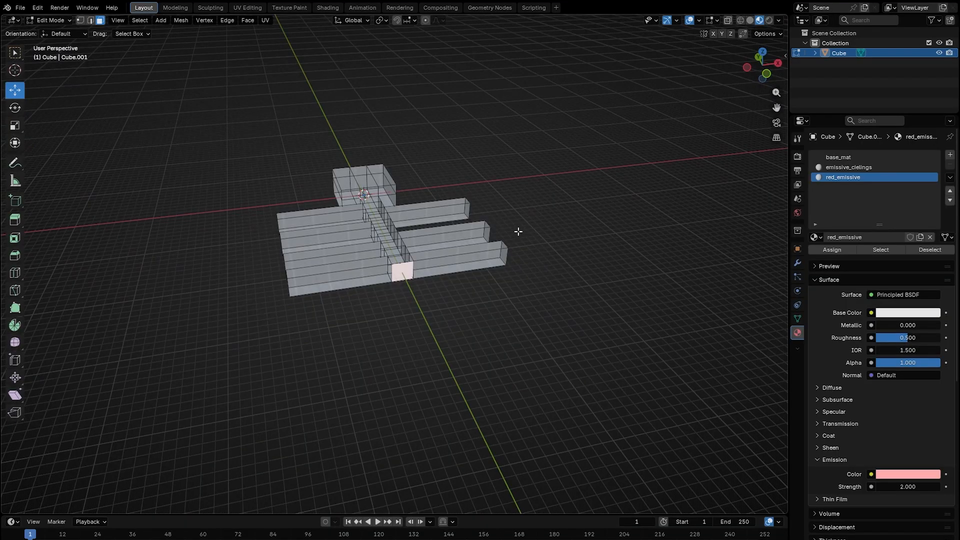
Add a new cube object and scale its top face along X to about 0.59 to taper it.
scroll(518, 232, "up", 4)
scroll(494, 209, "up", 4)
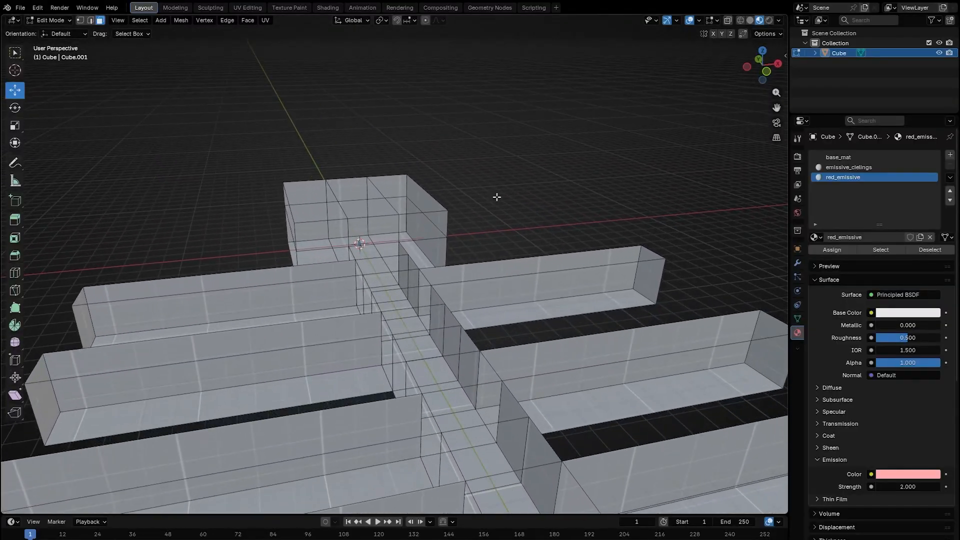
key("Tab")
key("shift+a")
left_click(546, 232)
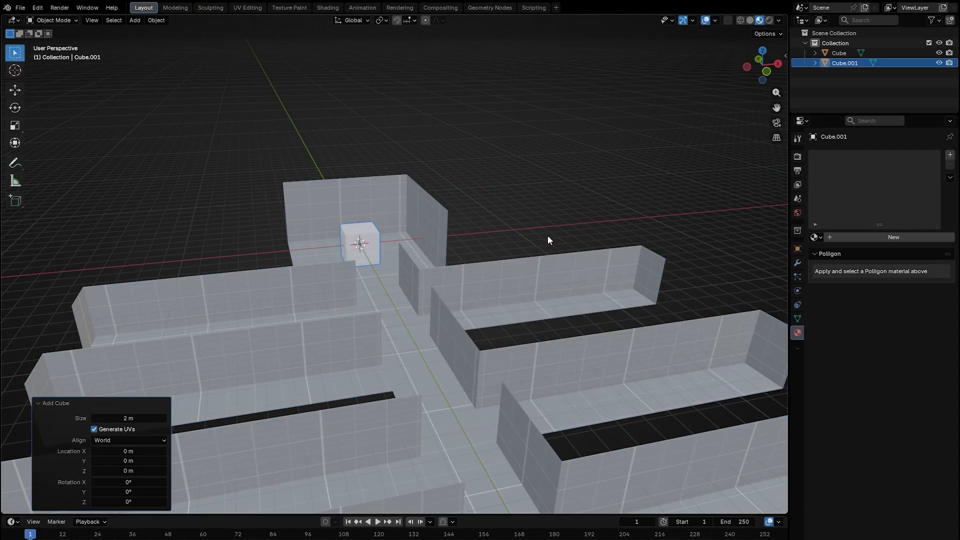
key("KP_Decimal")
scroll(518, 241, "down", 4)
scroll(505, 250, "up", 4)
middle_click_drag(481, 273, 595, 307)
key("Tab")
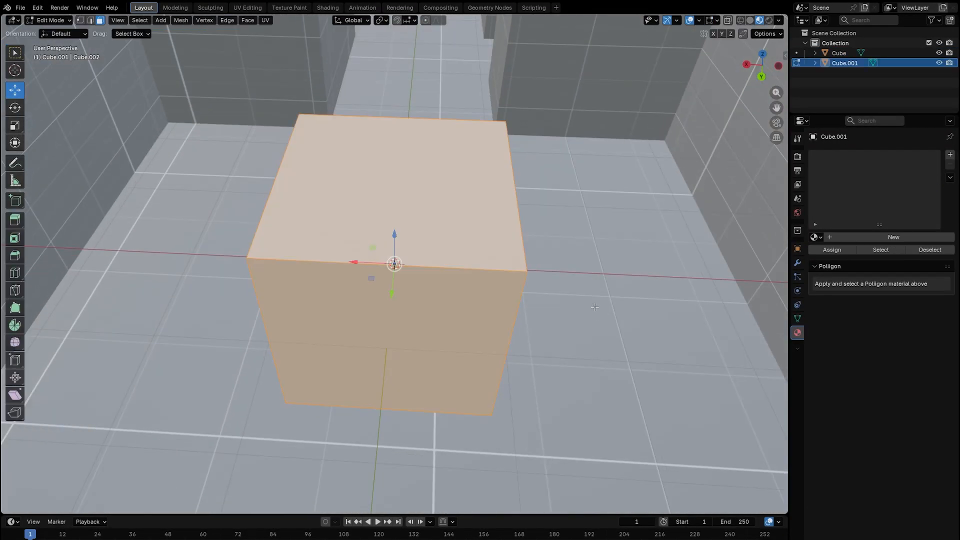
left_click(495, 235)
key("s")
key("x")
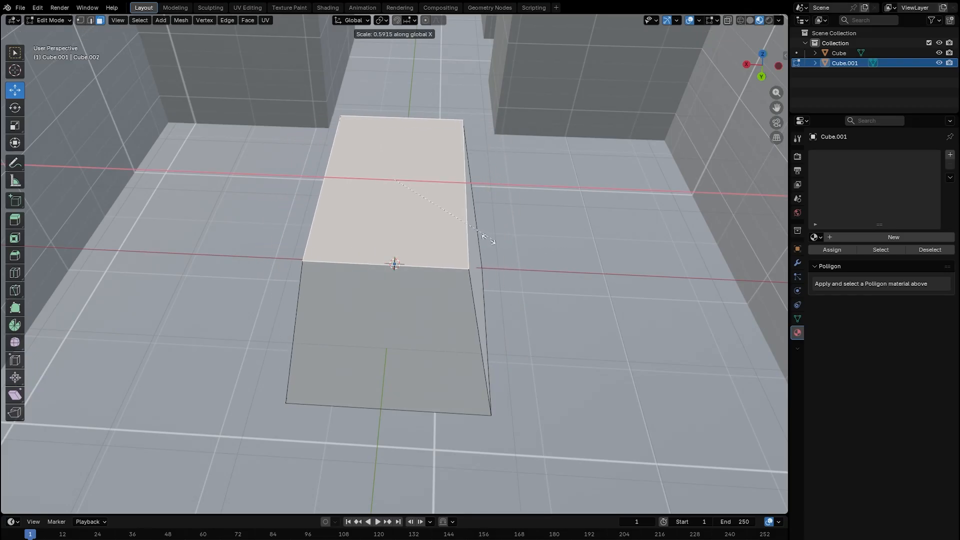
left_click(453, 250)
Flatten the cube into a thin slab with sloped sides, scaling its top to about 0.58 along X.
middle_click_drag(453, 250, 432, 342)
left_click(432, 342)
left_click_drag(389, 320, 388, 231)
middle_click_drag(456, 229, 537, 295)
left_click_drag(393, 323, 391, 162)
key("s")
mouse_move(390, 161)
middle_mouse_down()
mouse_move(503, 243)
mouse_move(436, 215)
mouse_move(395, 163)
middle_mouse_up()
left_click(462, 233)
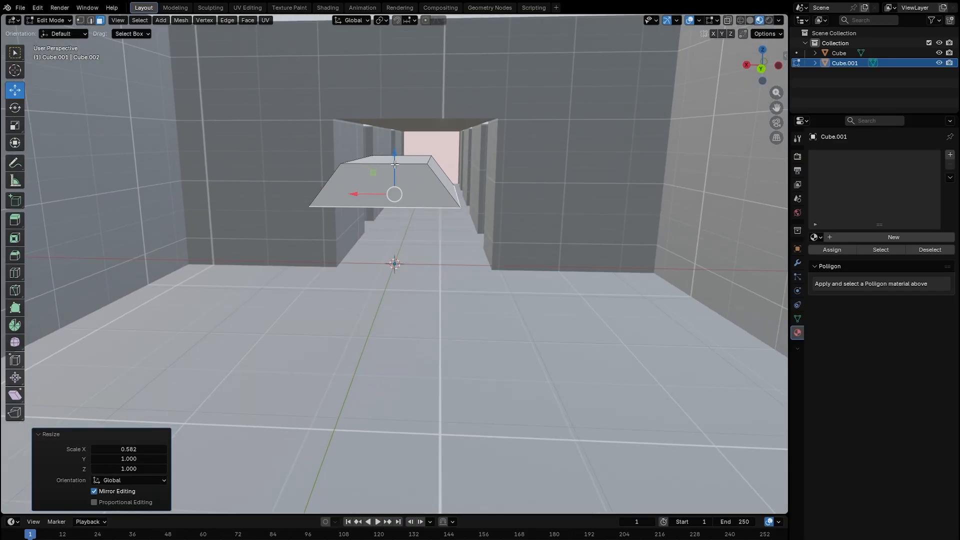
Scale the slab along Y to about 0.51 to form a bar-shaped light fixture and leave Edit Mode.
left_click_drag(394, 163, 392, 141)
middle_click_drag(393, 141, 494, 199)
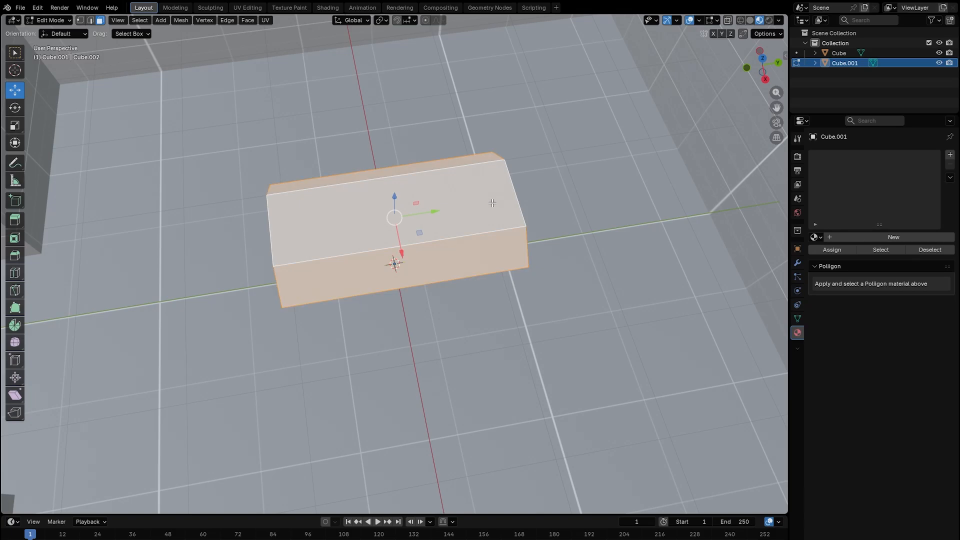
key("s")
key("y")
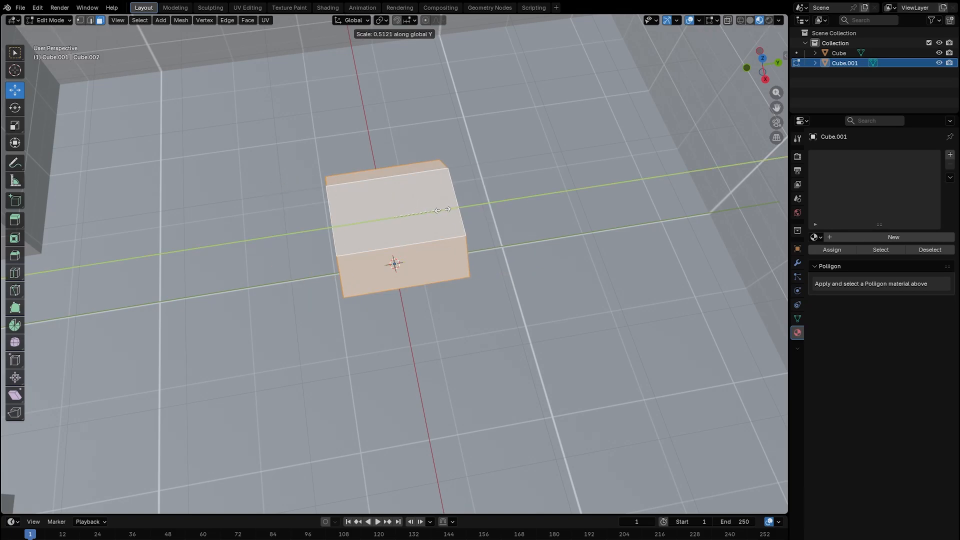
left_click(440, 208)
middle_click_drag(440, 208, 446, 188)
key("Tab")
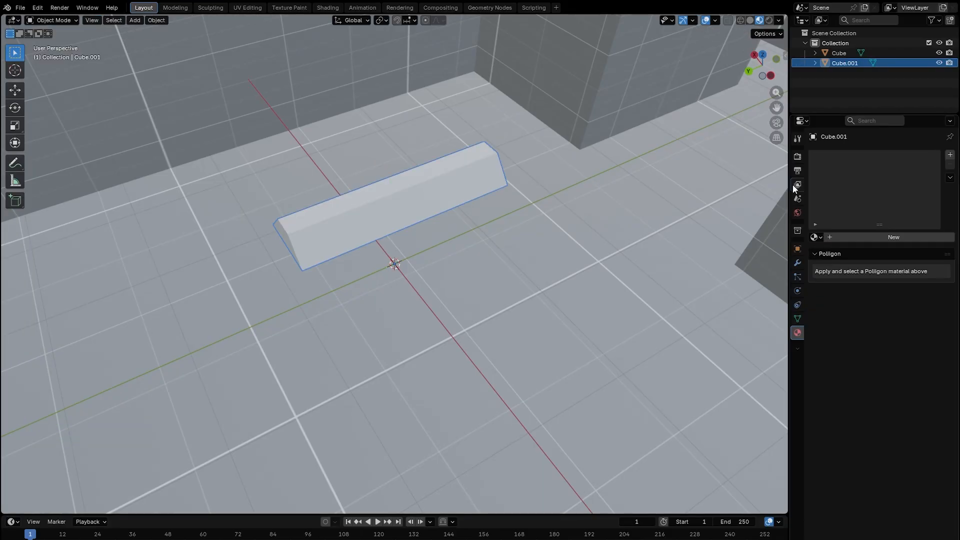
Assign the green tubelight material to the bar and set its emission strength to 5.
left_click(863, 240)
left_click_drag(880, 243, 863, 237)
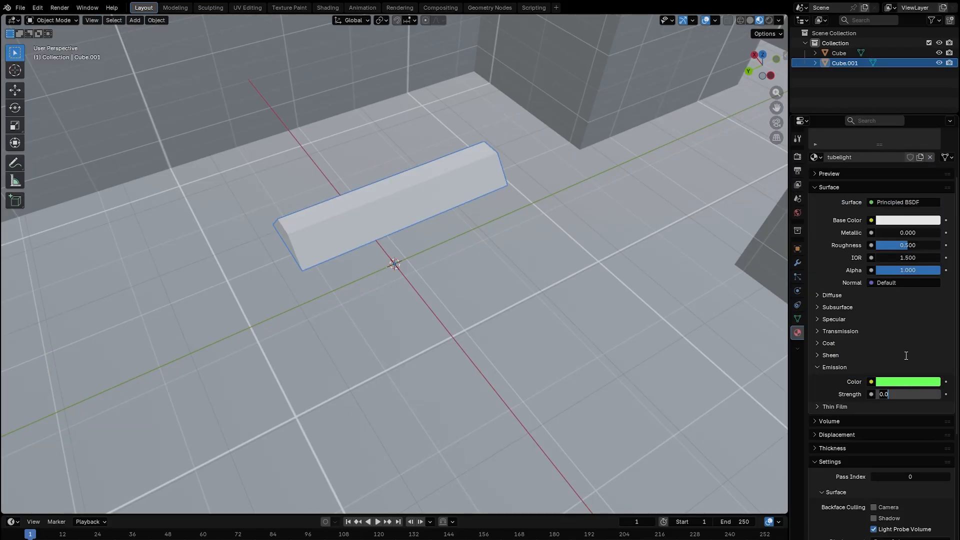
key("BackSpace")
key("BackSpace")
key("BackSpace")
type("5")
key("Return")
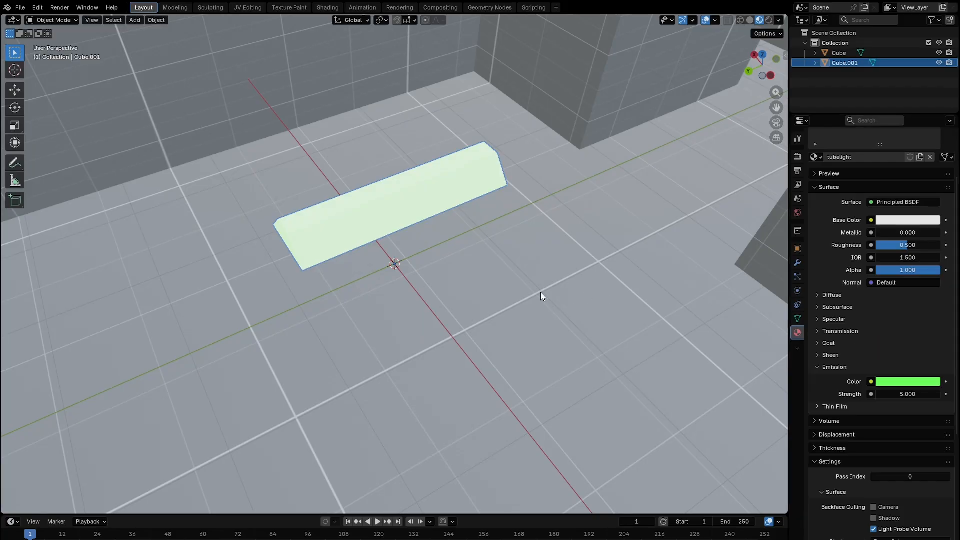
Move the tube light into a side corridor and set its origin to its geometry.
middle_click_drag(541, 292, 472, 199)
left_click(469, 185)
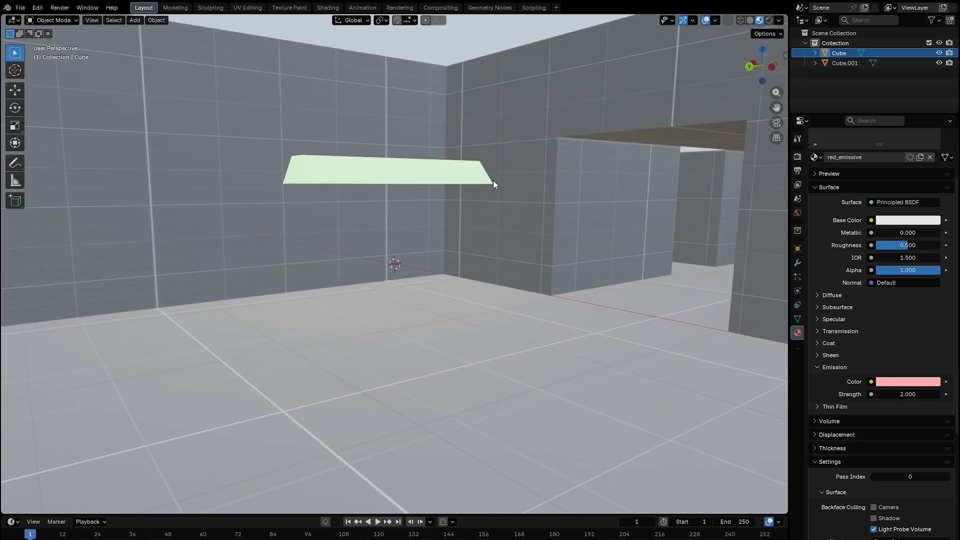
key("shift+grave")
key("s")
left_click(500, 168)
key("shift+grave")
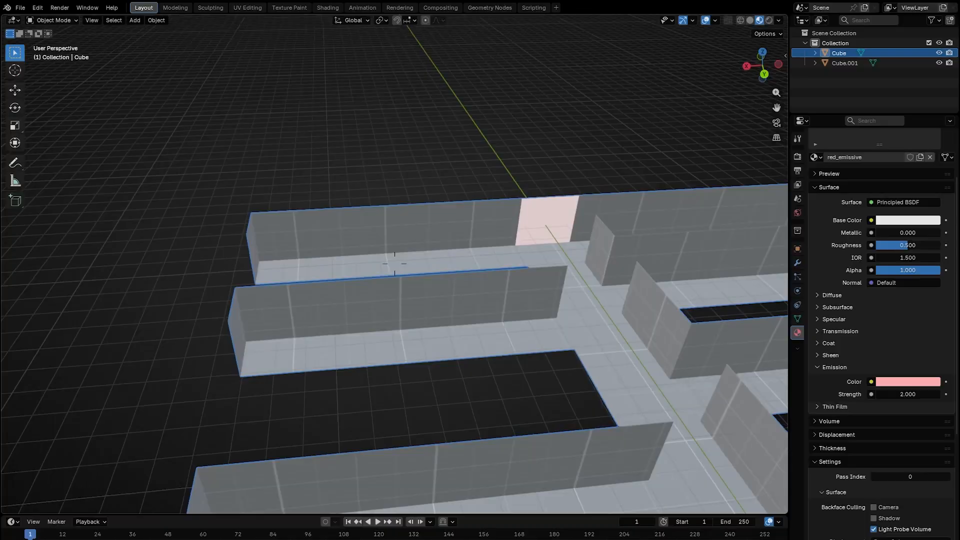
key("s")
left_click(468, 212)
left_click(848, 63)
left_click(15, 91)
left_click_drag(494, 223, 90, 249)
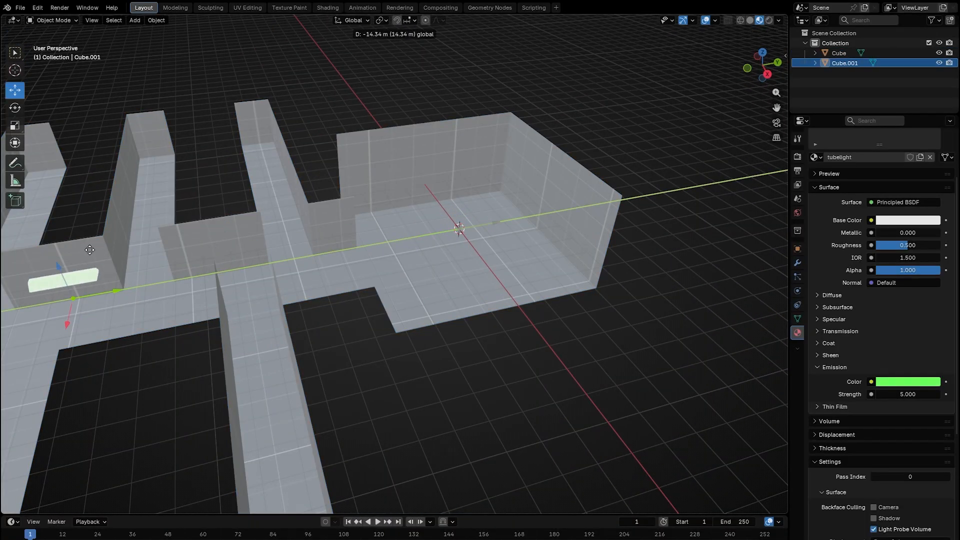
right_click(438, 175)
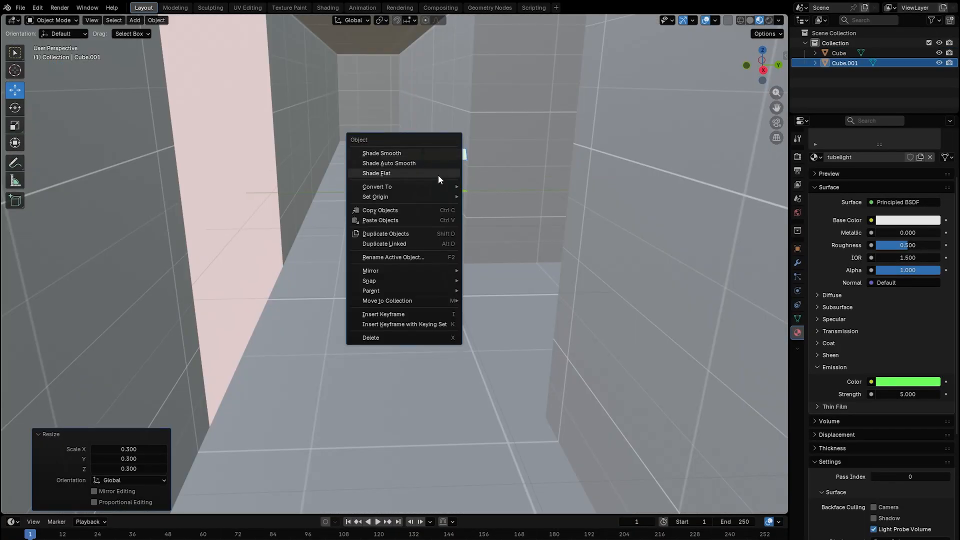
mouse_move(450, 197)
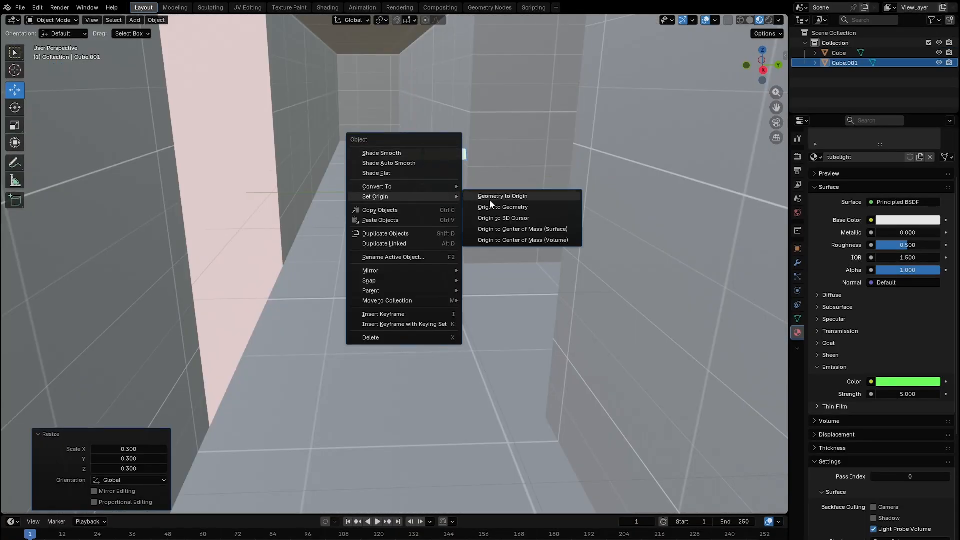
left_click(520, 208)
Reposition the tube light on the corridor ceiling, about 2.08 m along X.
key("shift+grave")
key("s")
left_click_drag(463, 327, 444, 111)
left_click(508, 287)
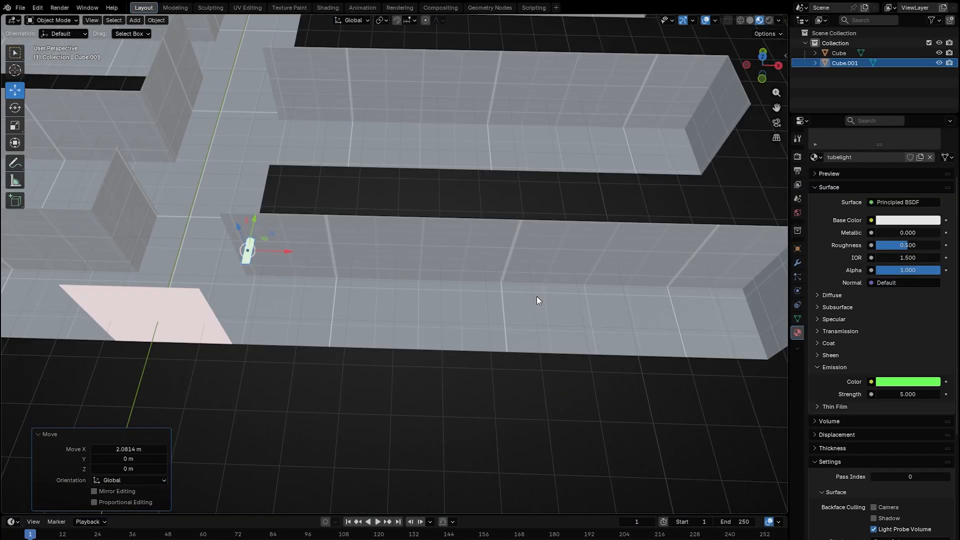
Duplicate the tube light 2 m along X and repeat the duplication three more times.
key("shift+d")
left_click(580, 316, "ctrl")
key("shift+r")
key("shift+r")
key("shift+r")
key("shift+r")
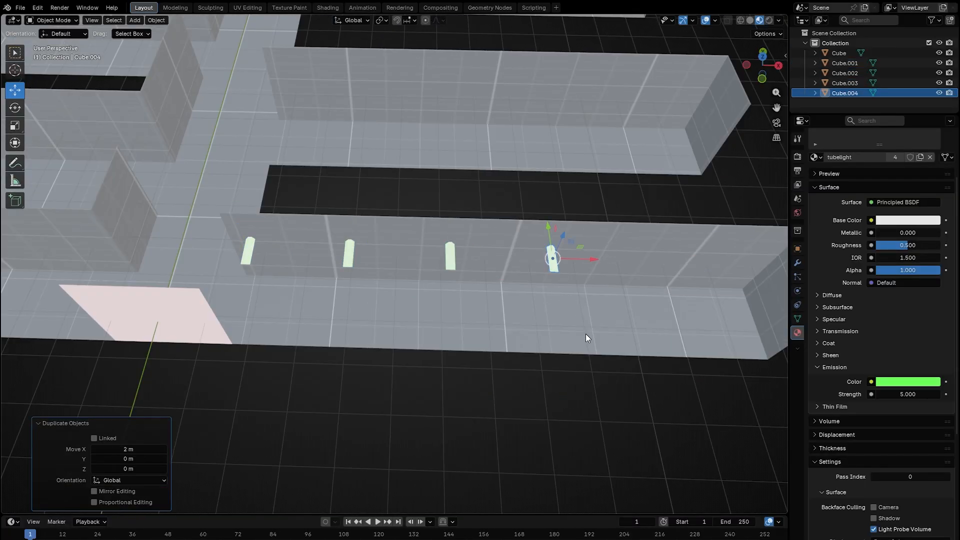
Duplicate a tube light -5 m along X into the opposite corridor section.
key("shift+grave")
key("s")
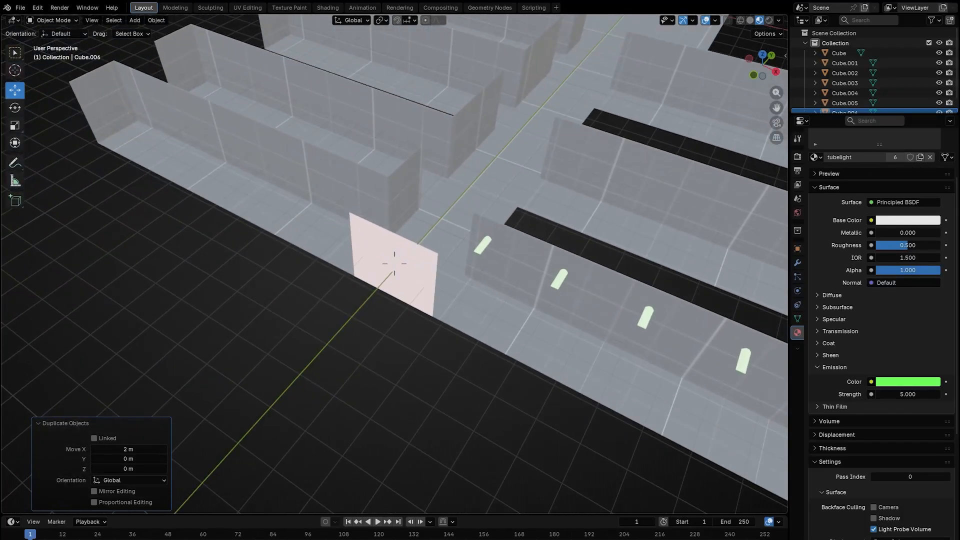
key("a")
left_click(544, 319)
key("shift+d")
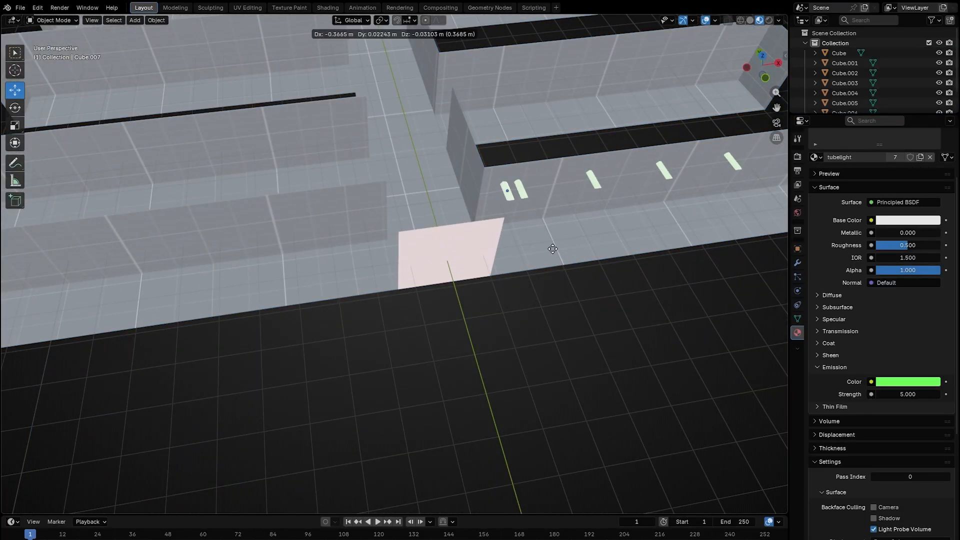
left_click(384, 269, "ctrl")
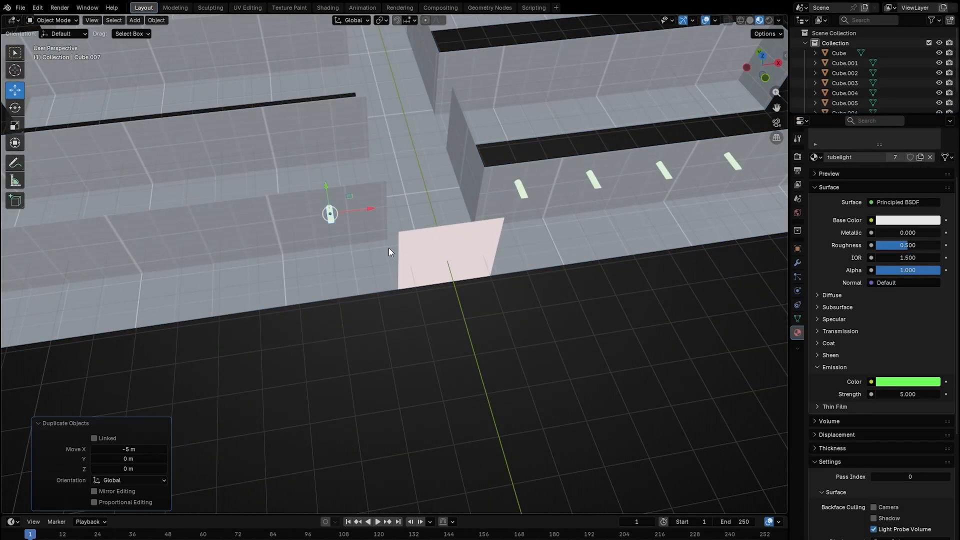
Duplicate that tube light -2 m along X and repeat the duplication once.
key("shift+d")
left_click(327, 256, "ctrl")
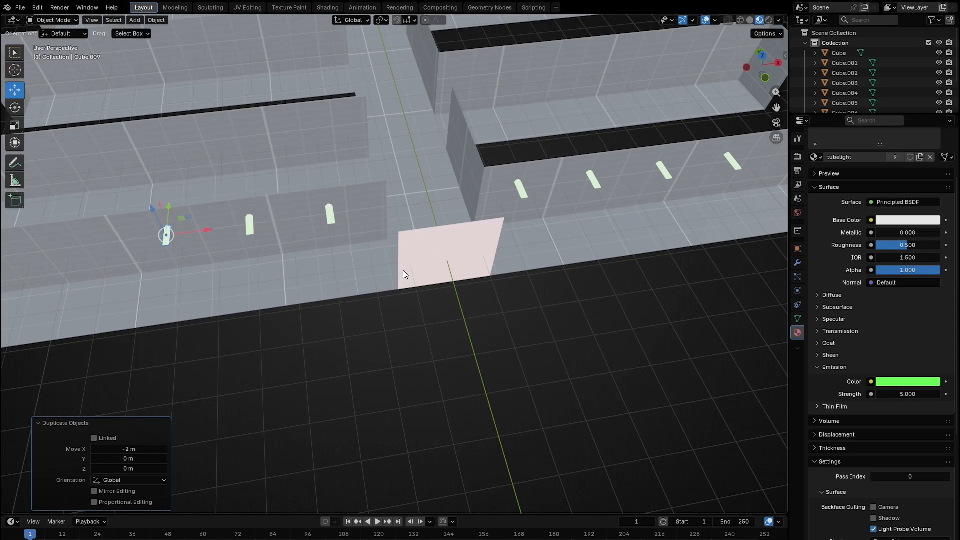
key("shift+r")
right_click_drag(404, 270, 375, 265)
Select the LightmapGI node in Godot and bake the lightmaps again.
key("w")
key("q")
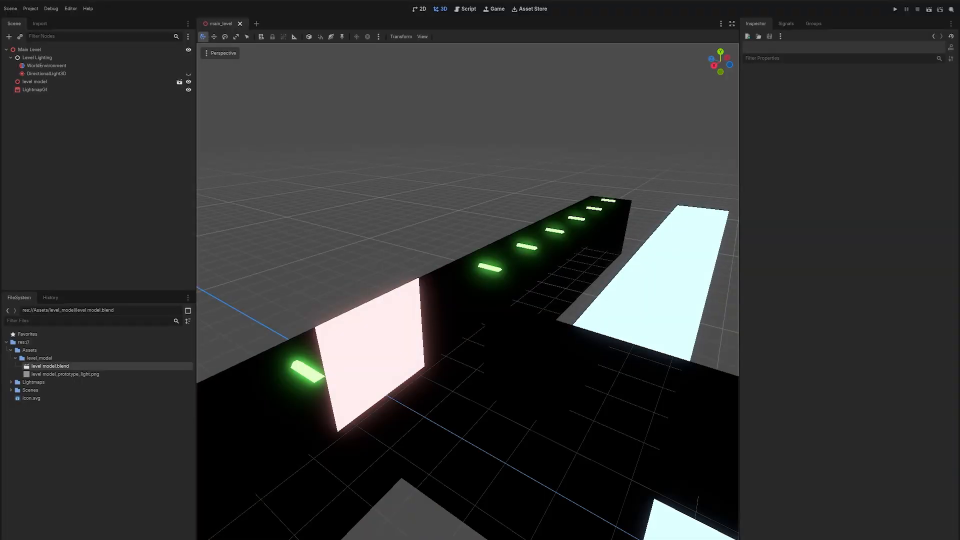
mouse_move(509, 223)
right_mouse_down()
mouse_move(435, 237)
mouse_move(510, 215)
right_mouse_up()
key("s")
left_click(75, 90)
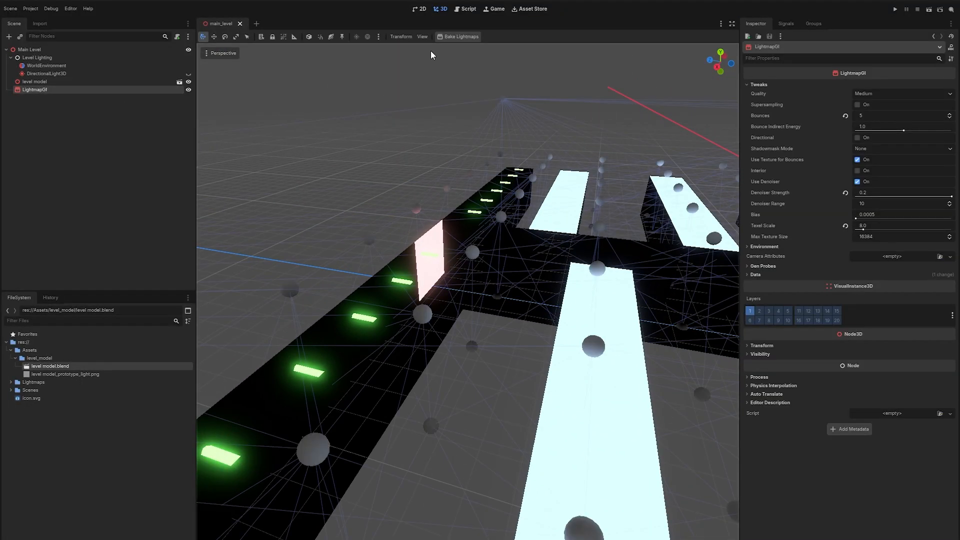
left_click(458, 36)
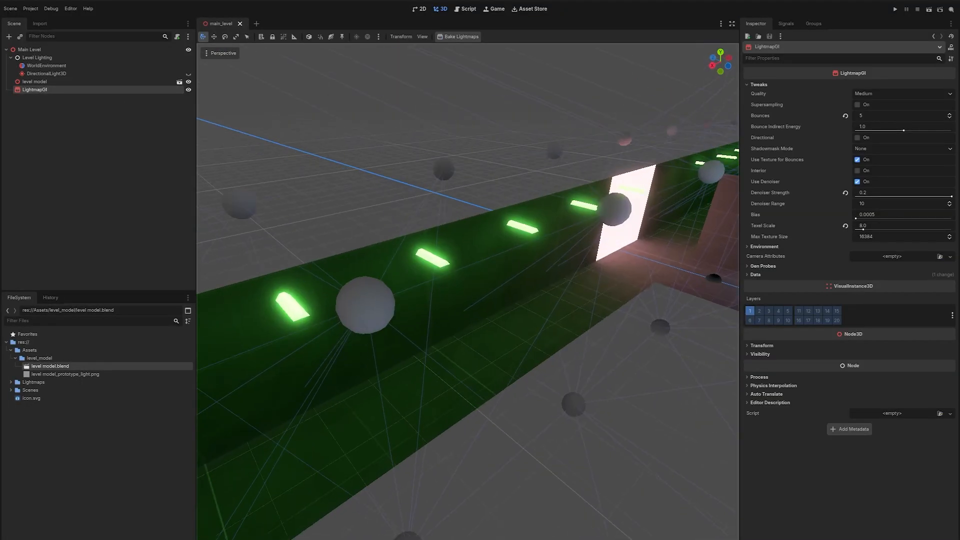
Set the LightmapGI quality to Ultra.
key("w")
right_click_drag(468, 291, 570, 245)
key("w")
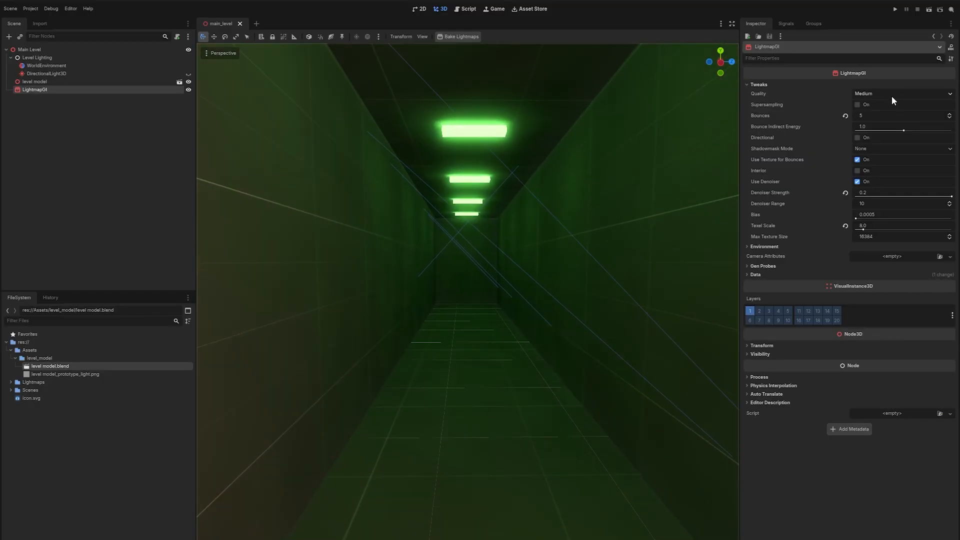
right_click_drag(570, 184, 605, 184)
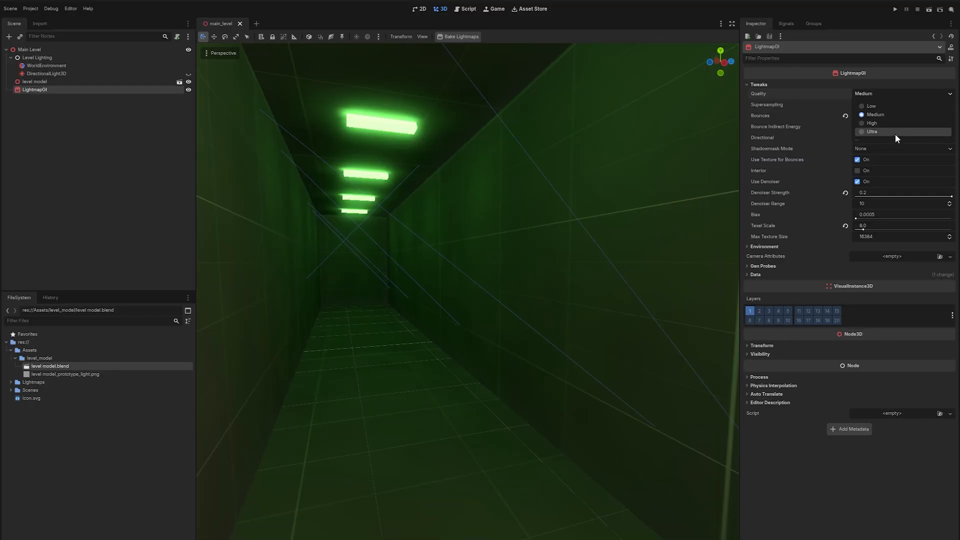
left_click(895, 134)
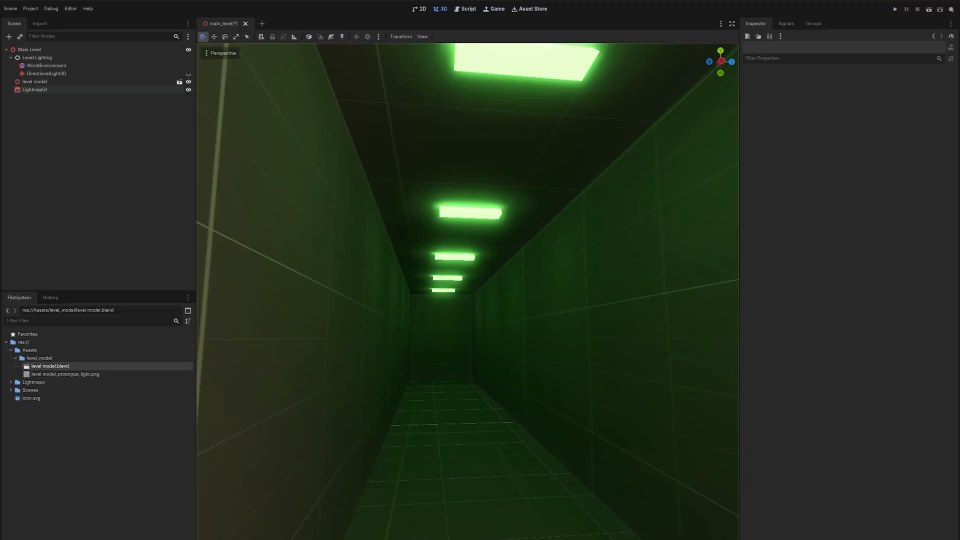
Fly around the level to inspect the lighting in the corridors and rooms.
key("s")
right_click_drag(468, 291, 567, 305)
key("a")
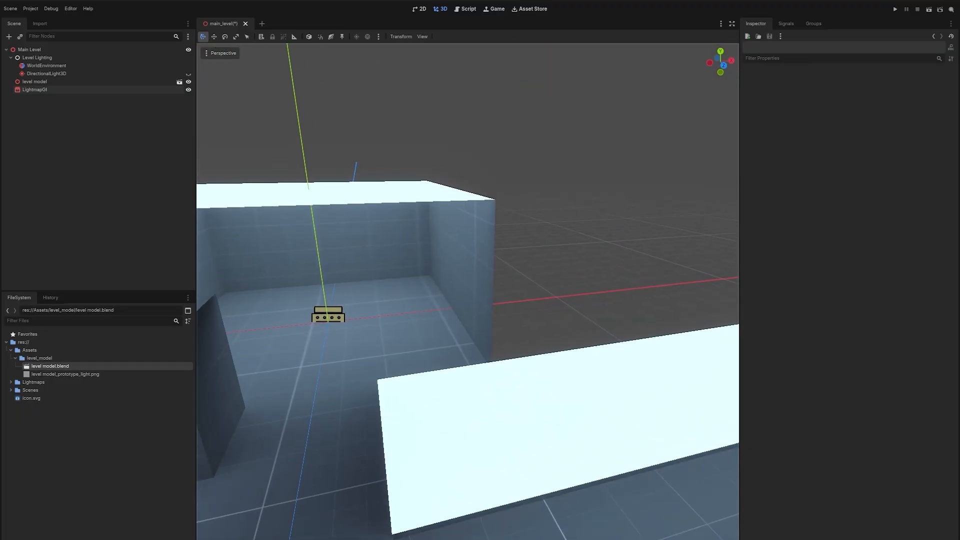
right_click_drag(568, 305, 518, 312)
key("s")
key("w")
right_click_drag(465, 248, 468, 244)
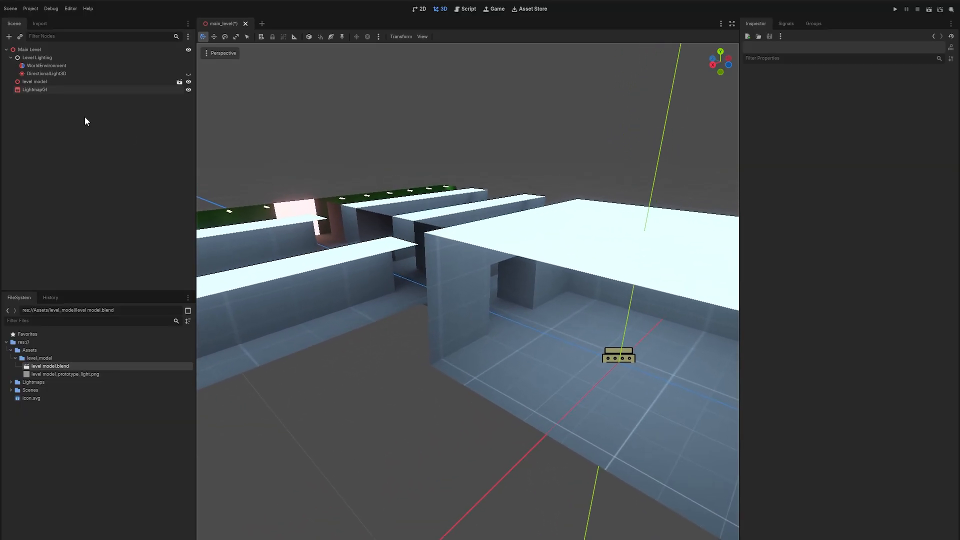
key("a")
mouse_move(389, 225)
right_mouse_down()
mouse_move(399, 228)
mouse_move(389, 225)
right_mouse_up()
key("s")
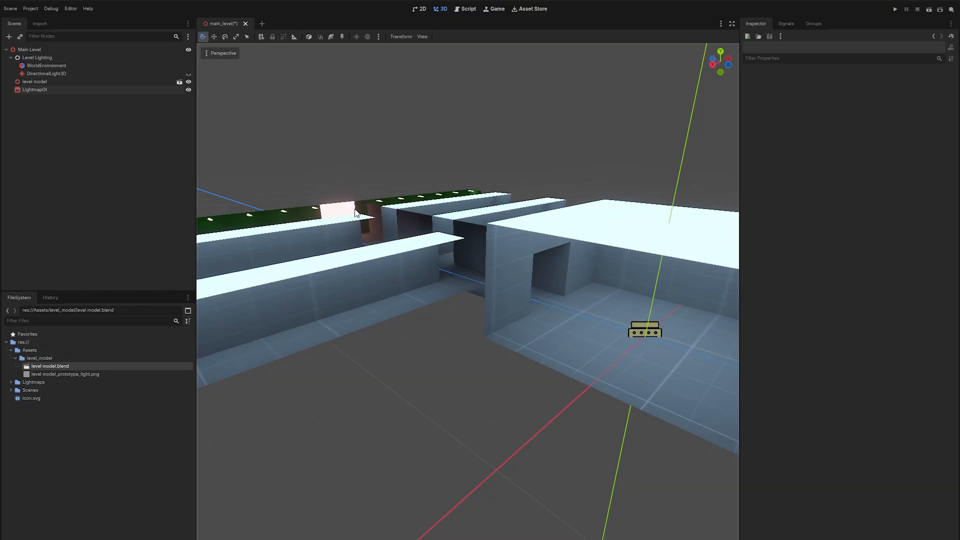
Select the WorldEnvironment node and collapse its Background and Ambient Light sections.
left_click(45, 65)
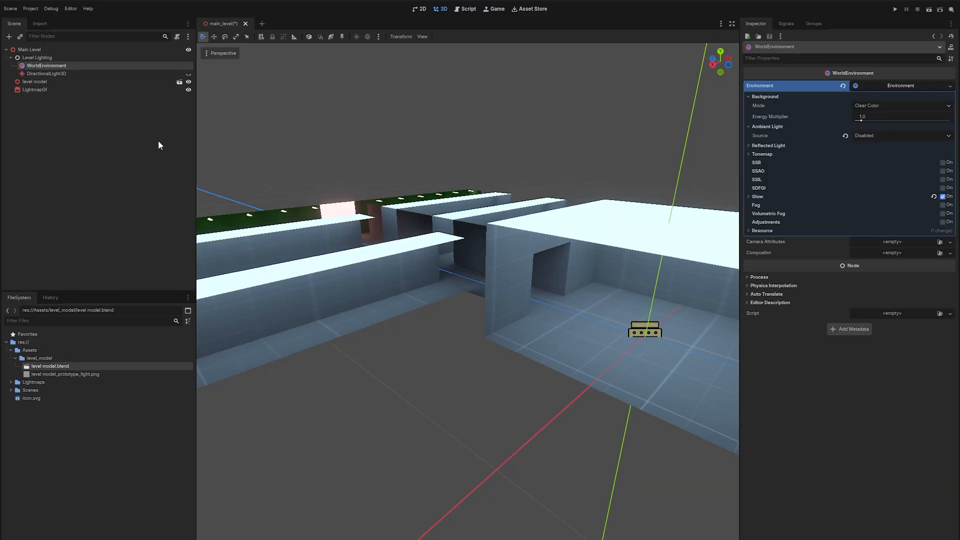
left_click(771, 97)
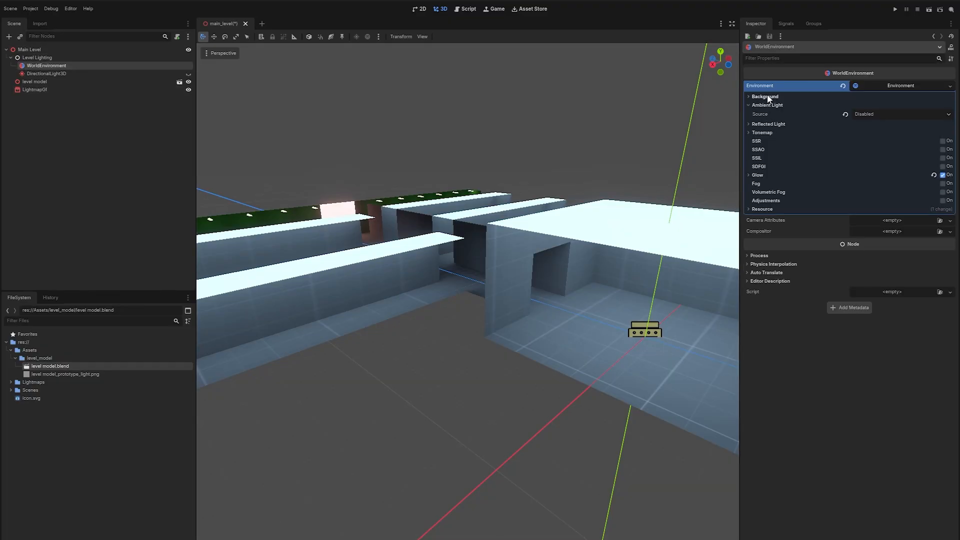
left_click(769, 105)
key("w")
right_click_drag(650, 180, 713, 195)
right_click_drag(618, 228, 700, 231)
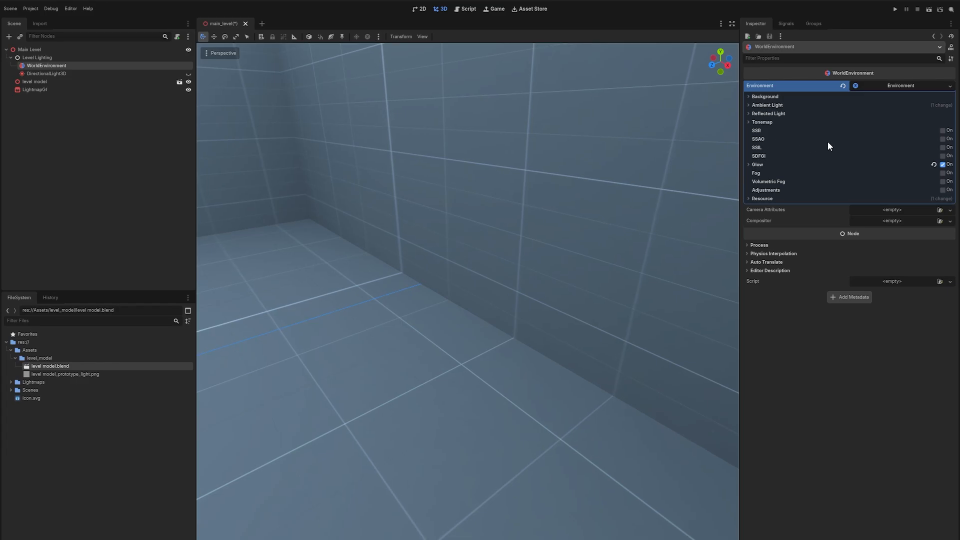
Toggle SSAO on and off in the environment settings.
left_click(944, 140)
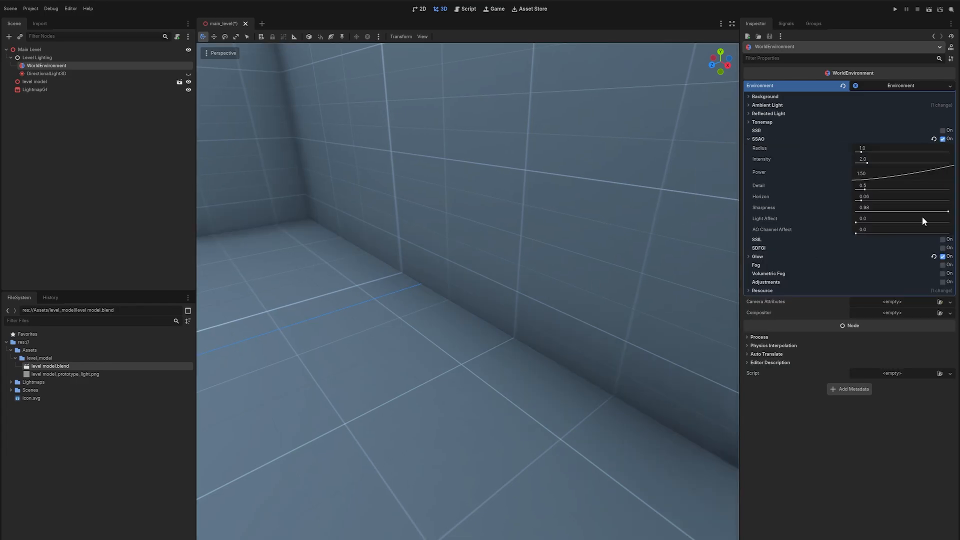
left_click(948, 141)
left_click(949, 140)
left_click(948, 140)
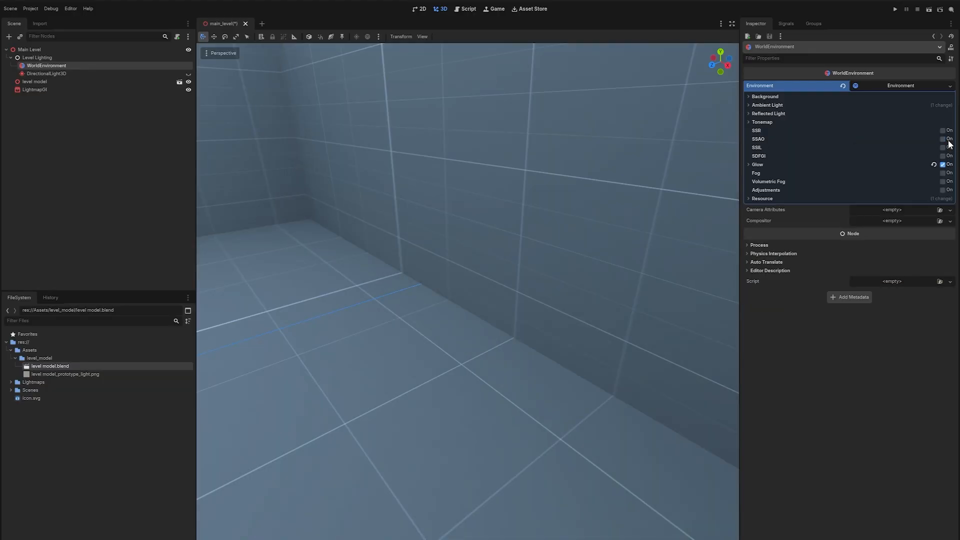
Enable SSAO and set the tonemap mode to AgX in the environment.
left_click(949, 140)
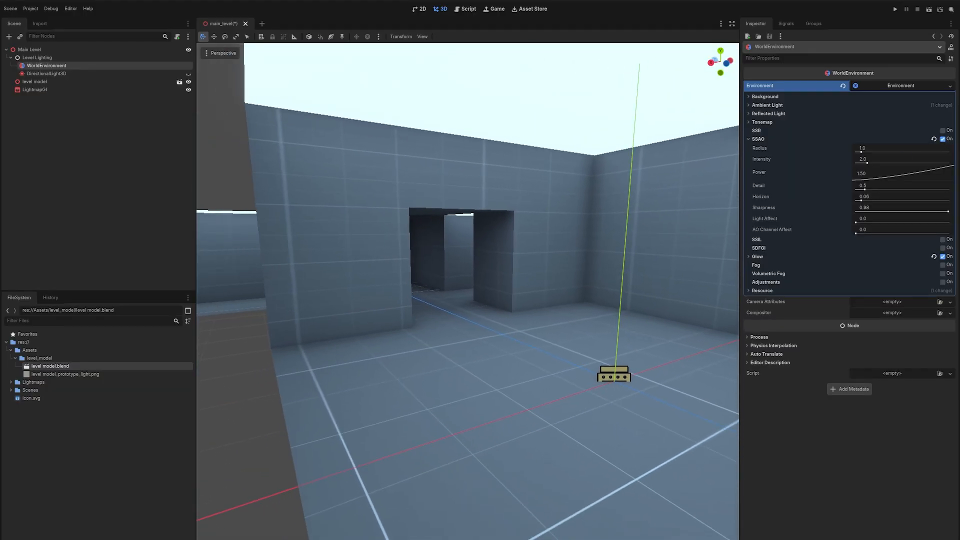
right_click_drag(550, 225, 695, 220)
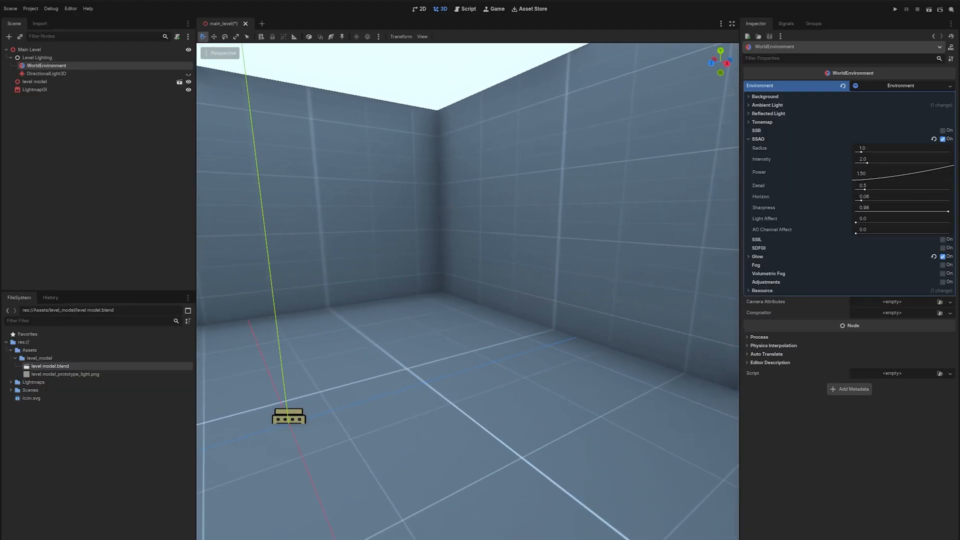
left_click(796, 122)
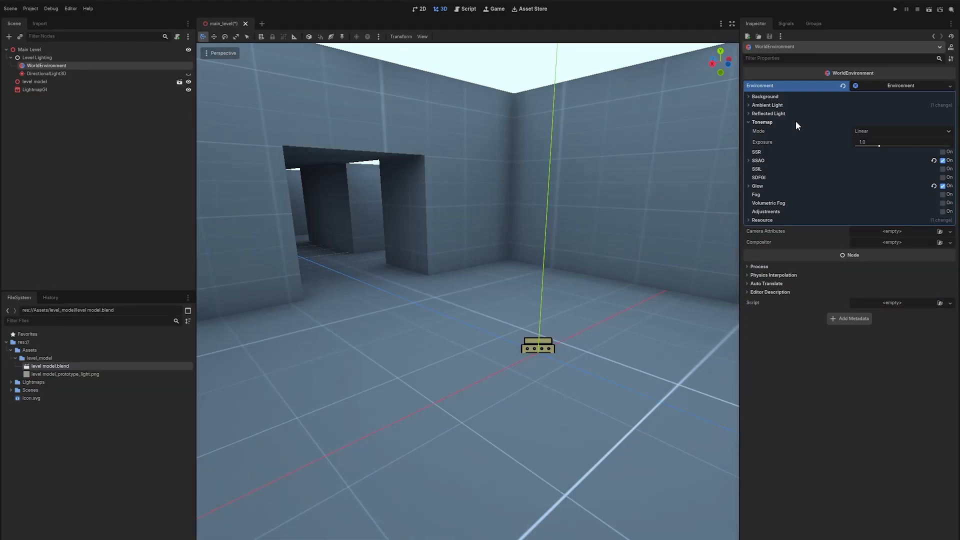
left_click(869, 131)
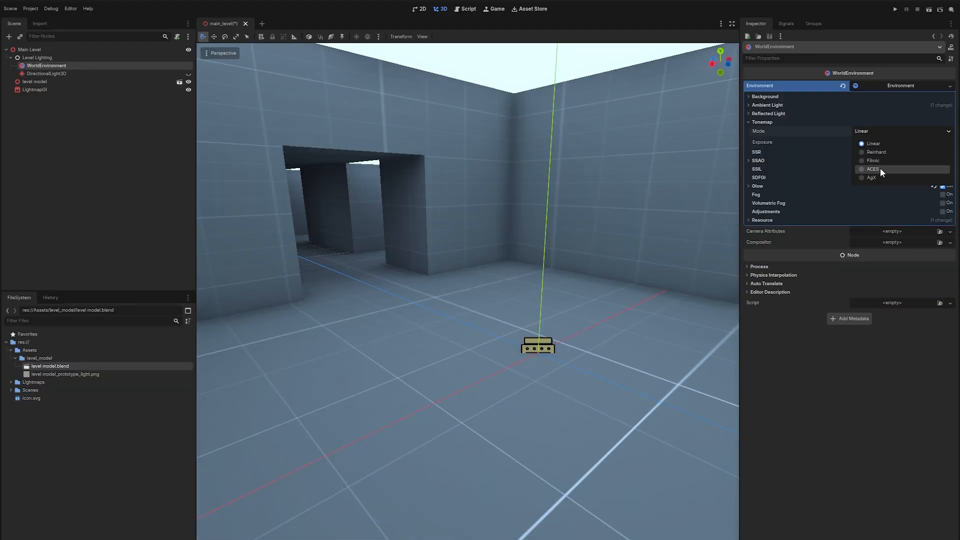
left_click(880, 168)
left_click(875, 131)
left_click(870, 178)
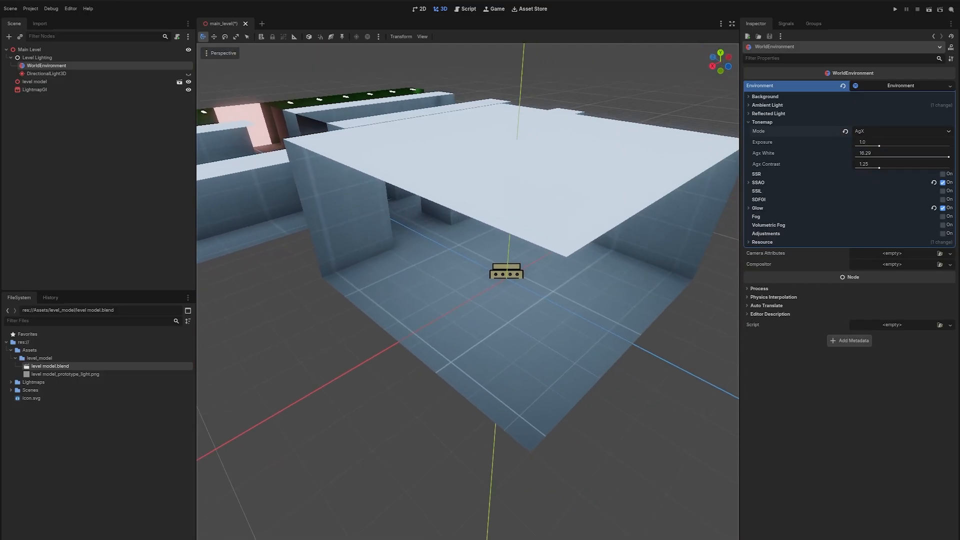
left_click(762, 122)
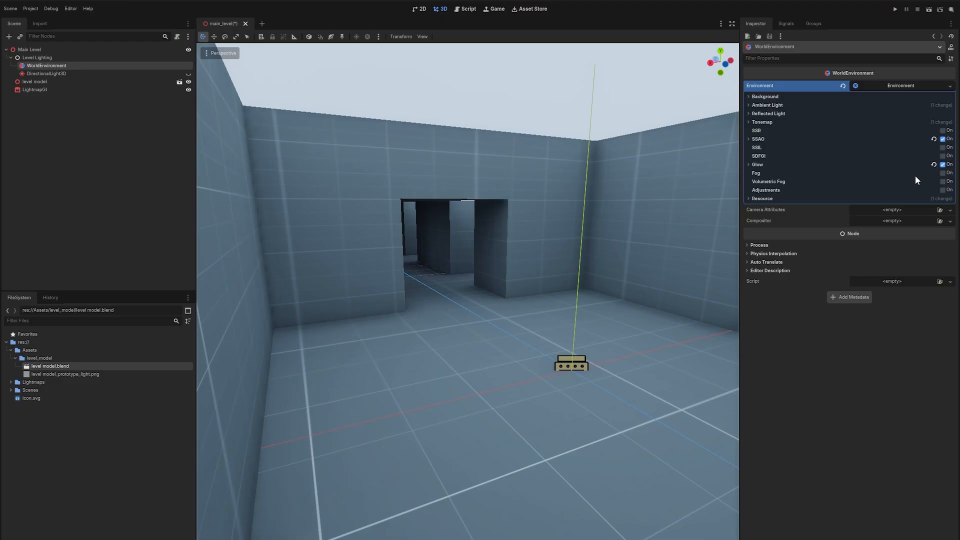
Expand the glow settings and toggle glow off and on to compare the emissive lights.
left_click(761, 164)
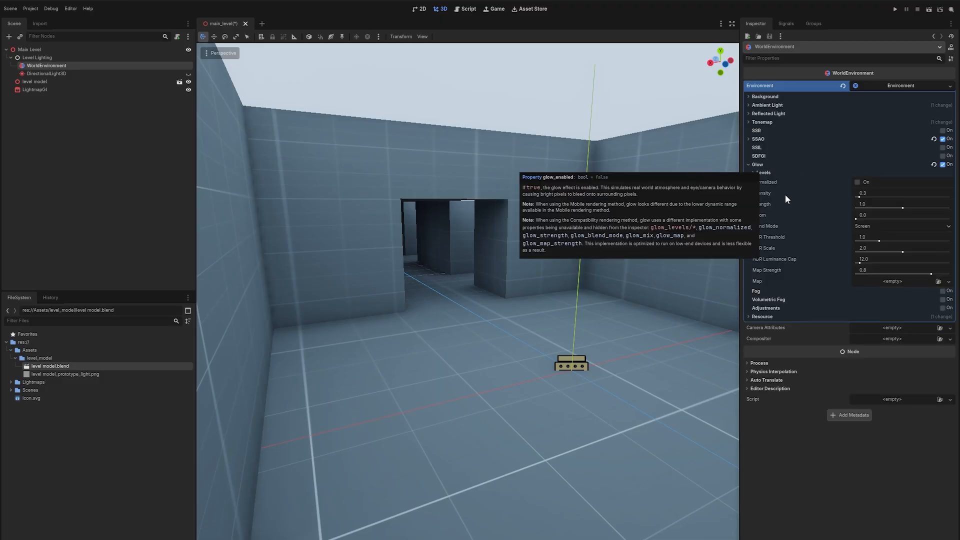
left_click(867, 226)
left_click(882, 244)
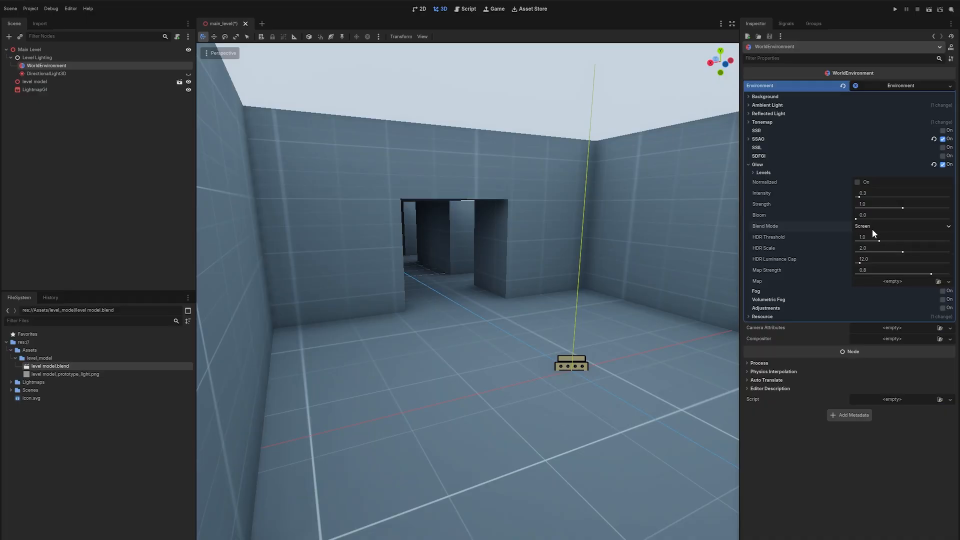
key("w")
mouse_move(467, 292)
right_mouse_down()
mouse_move(487, 287)
mouse_move(320, 270)
mouse_move(467, 282)
right_mouse_up()
left_click(949, 164)
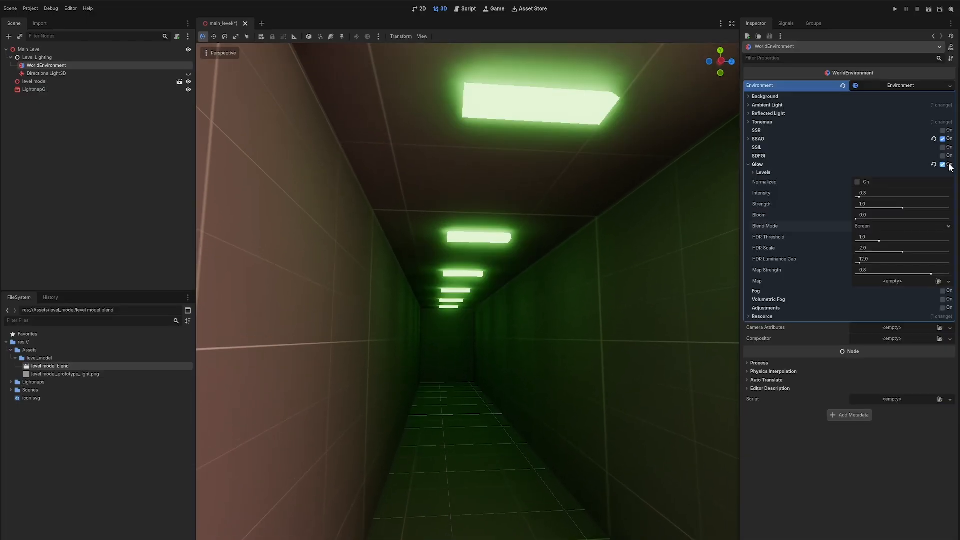
left_click(949, 164)
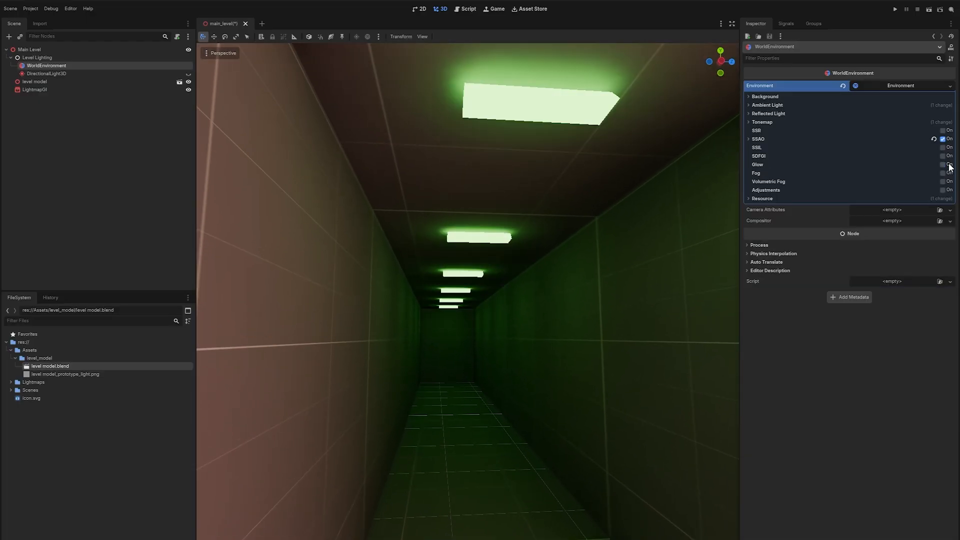
left_click(949, 165)
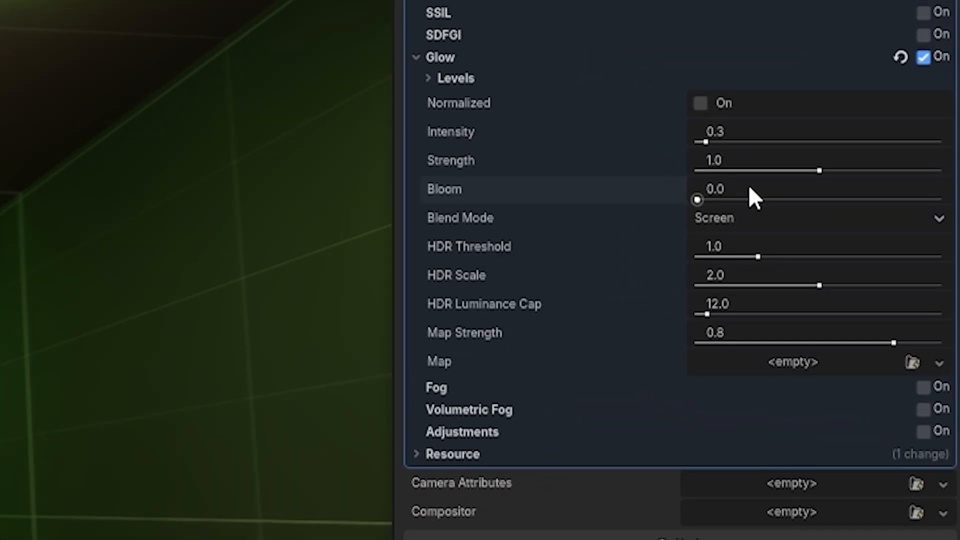
Set the glow bloom to 0.15 and slightly adjust the glow strength.
left_click_drag(878, 218, 788, 202)
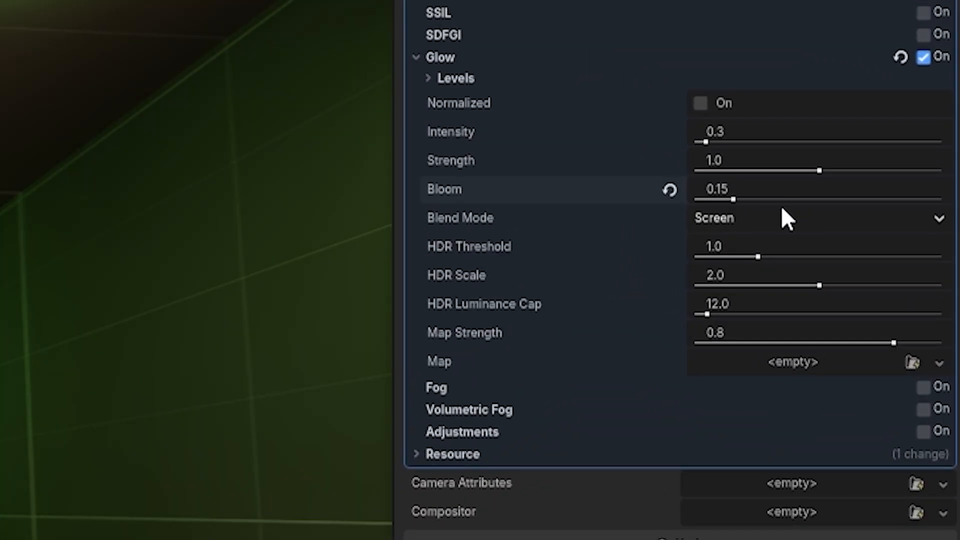
mouse_move(819, 170)
left_mouse_down()
mouse_move(857, 173)
mouse_move(824, 173)
left_mouse_up()
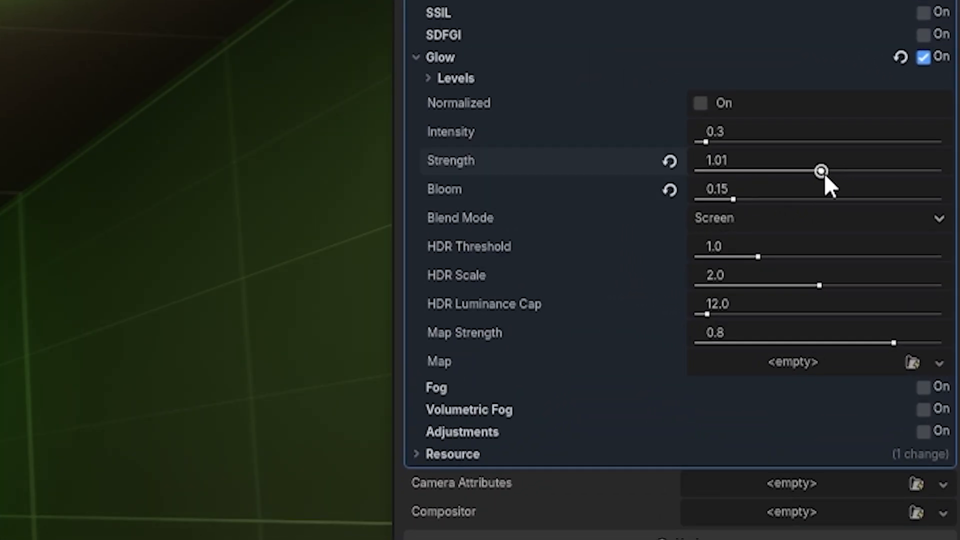
left_click(706, 142)
left_click(773, 131)
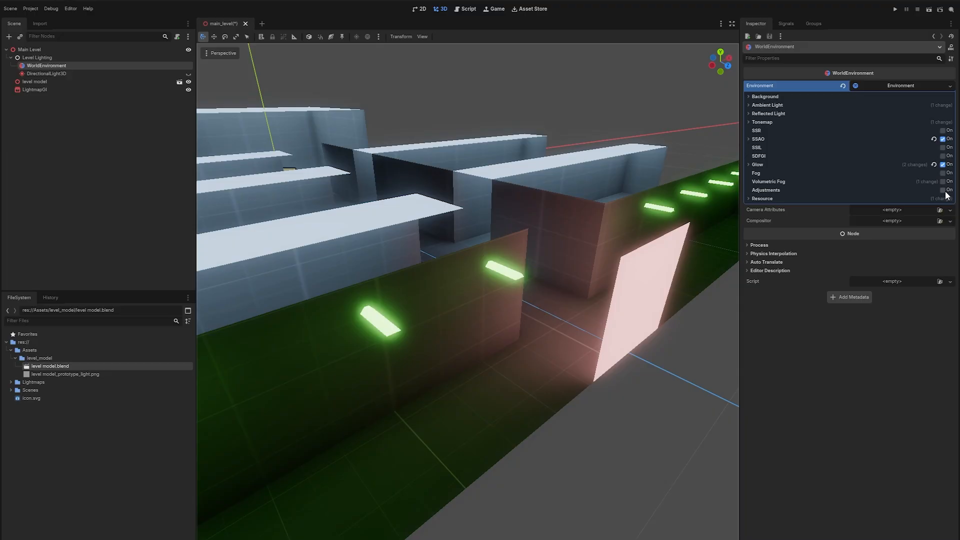
Enable Adjustments with contrast 1.05 and saturation 1.2.
left_click(943, 190)
mouse_move(903, 202)
left_mouse_down()
mouse_move(948, 204)
mouse_move(854, 205)
mouse_move(923, 205)
mouse_move(902, 204)
mouse_move(905, 226)
mouse_move(912, 213)
left_mouse_up()
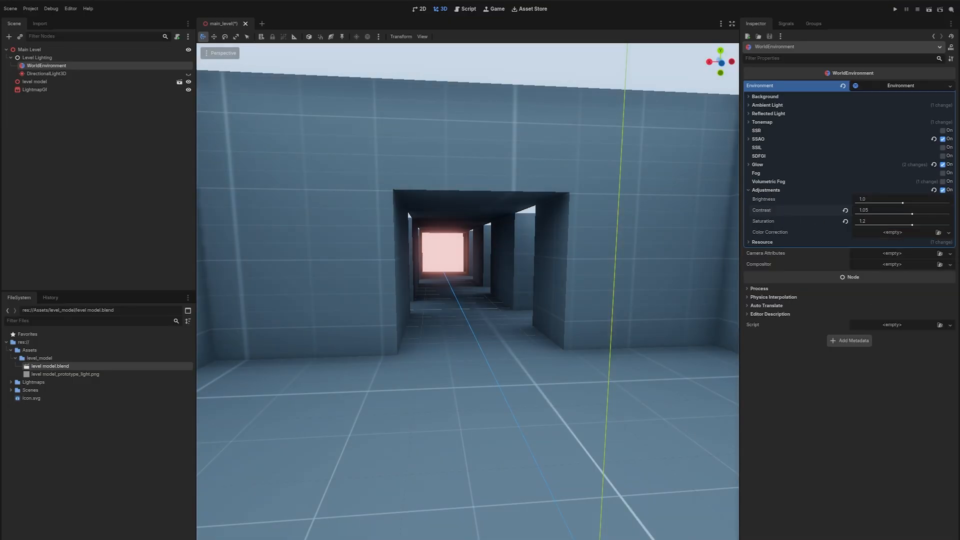
right_click_drag(701, 215, 703, 215)
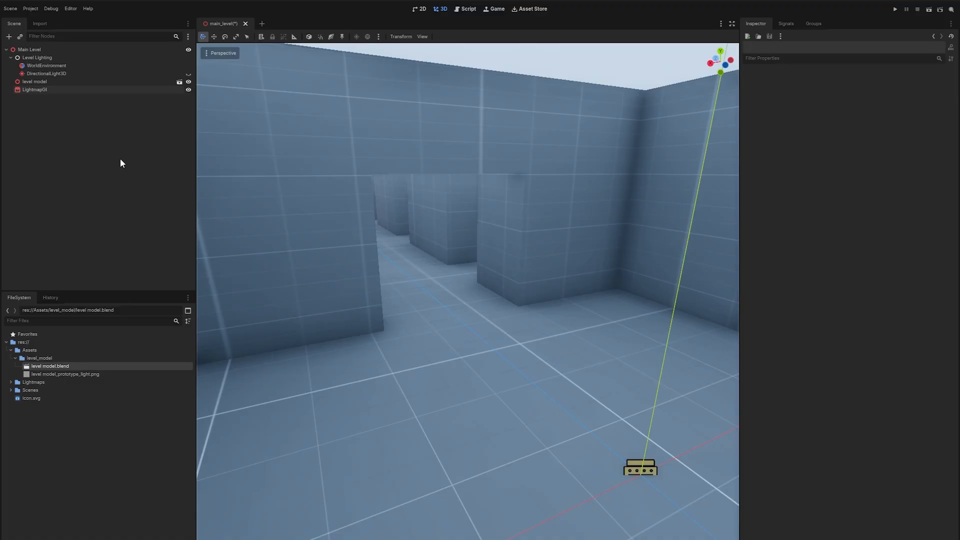
Save the scene and add the cute_spider.blend model from the assets folder to the level.
key("ctrl+s")
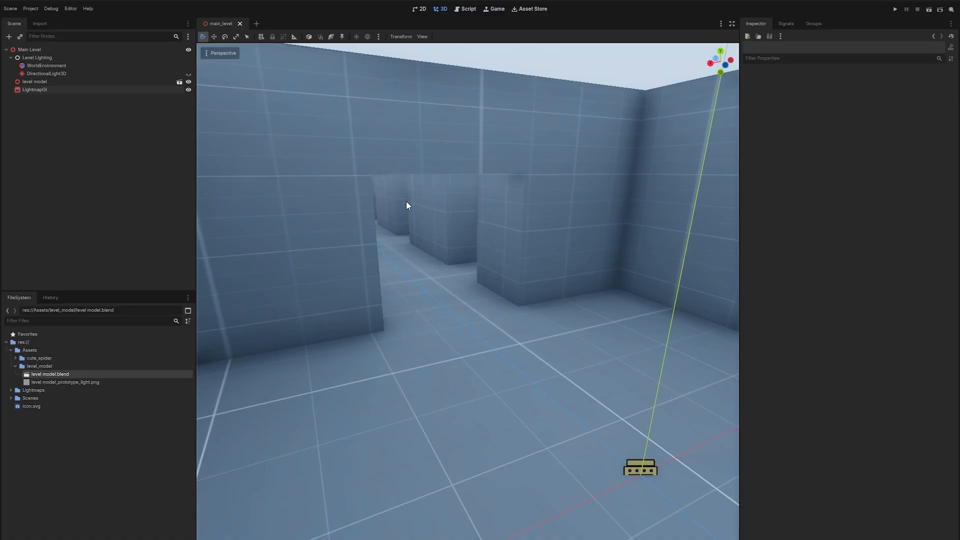
left_click(16, 358)
double_click(47, 366)
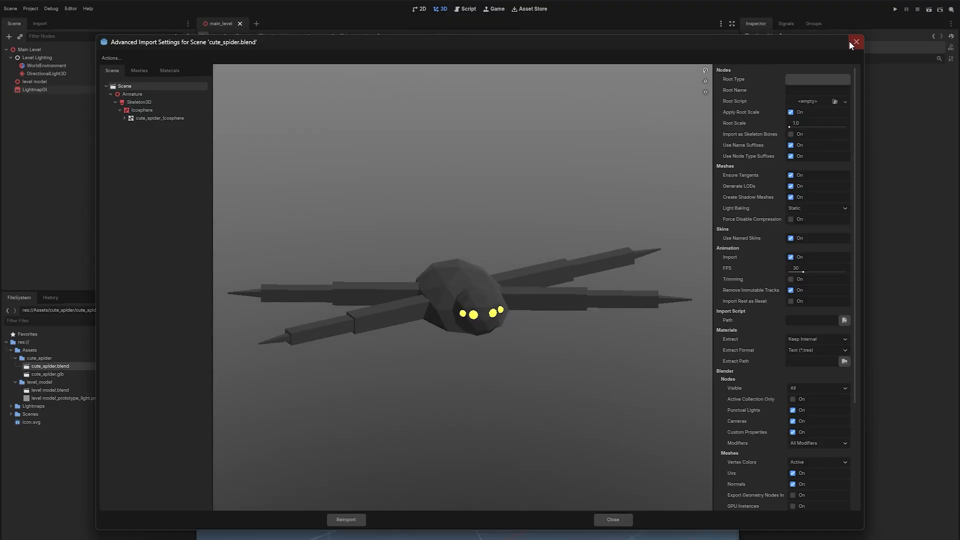
left_click(853, 43)
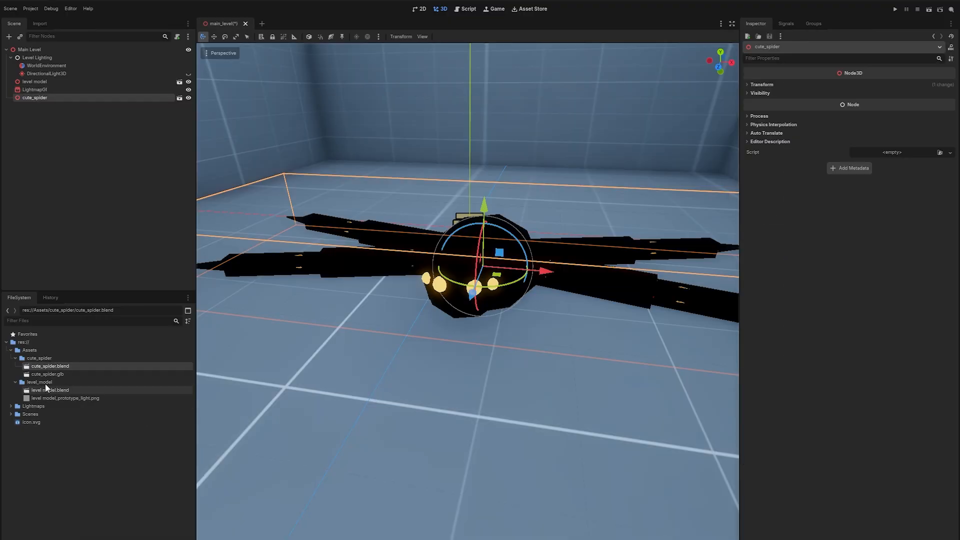
Open the cute_spider.blend import settings and change its Light Baking mode.
double_click(56, 366)
left_click(706, 193)
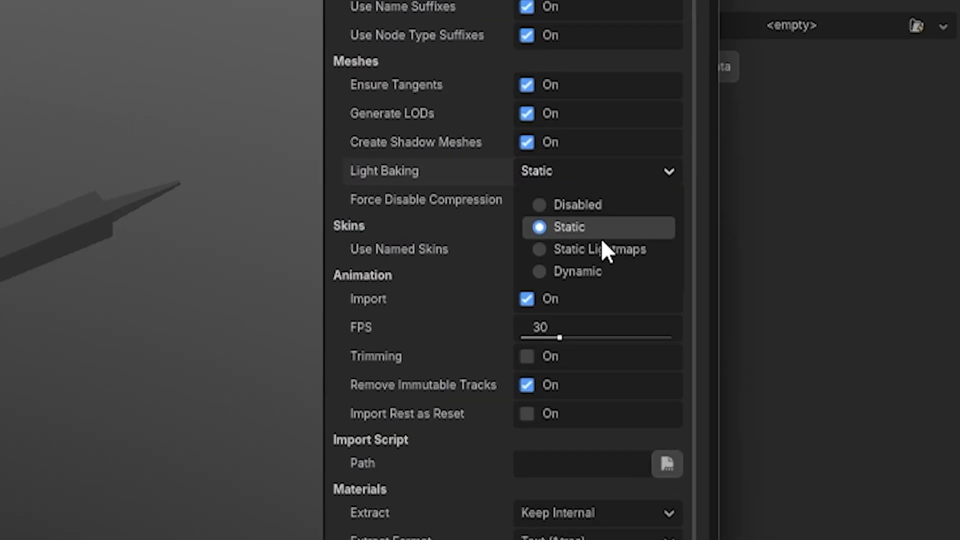
left_click(725, 262)
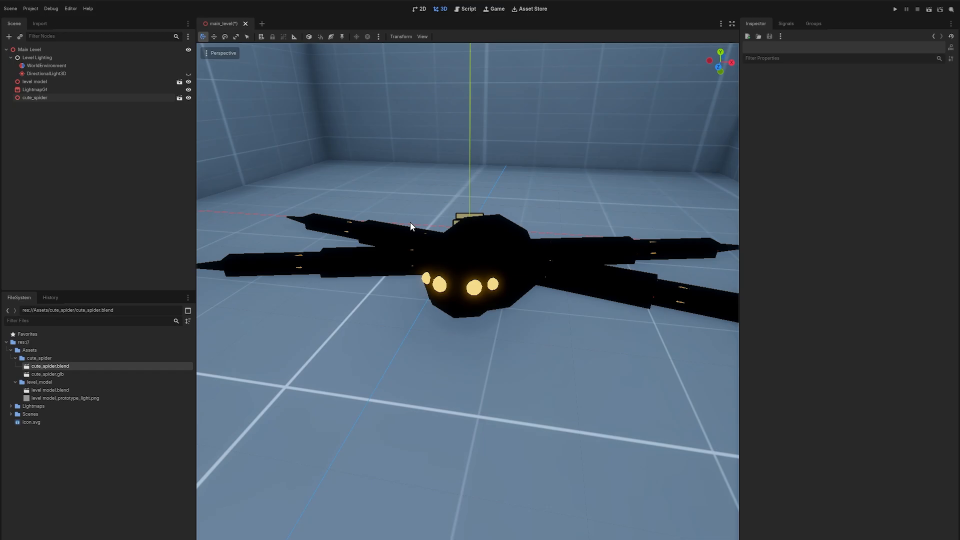
Raise the cute_spider model above the floor.
left_click(56, 96)
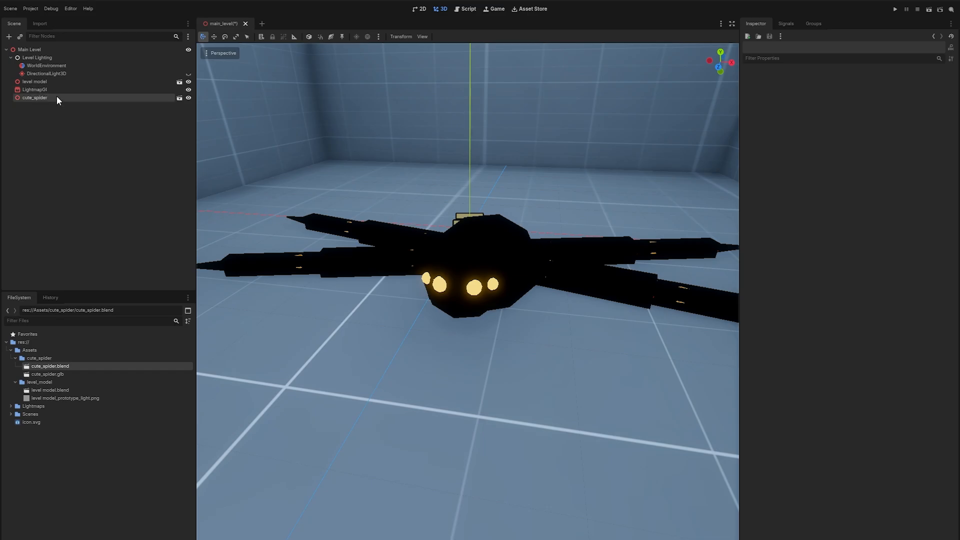
key("s")
mouse_move(434, 270)
right_mouse_down()
mouse_move(434, 250)
mouse_move(446, 285)
mouse_move(433, 270)
right_mouse_up()
left_click_drag(442, 263, 440, 187)
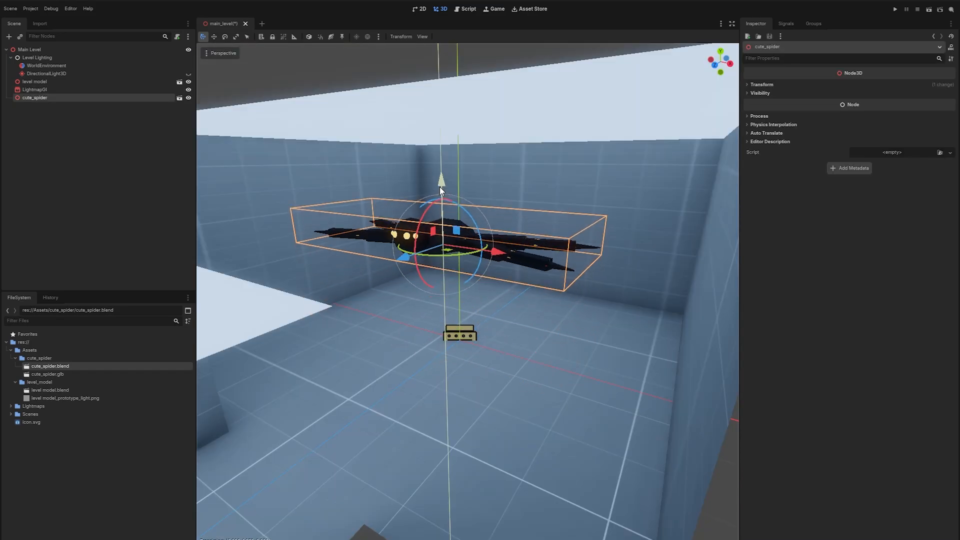
key("f")
key("f")
left_click_drag(474, 266, 468, 224)
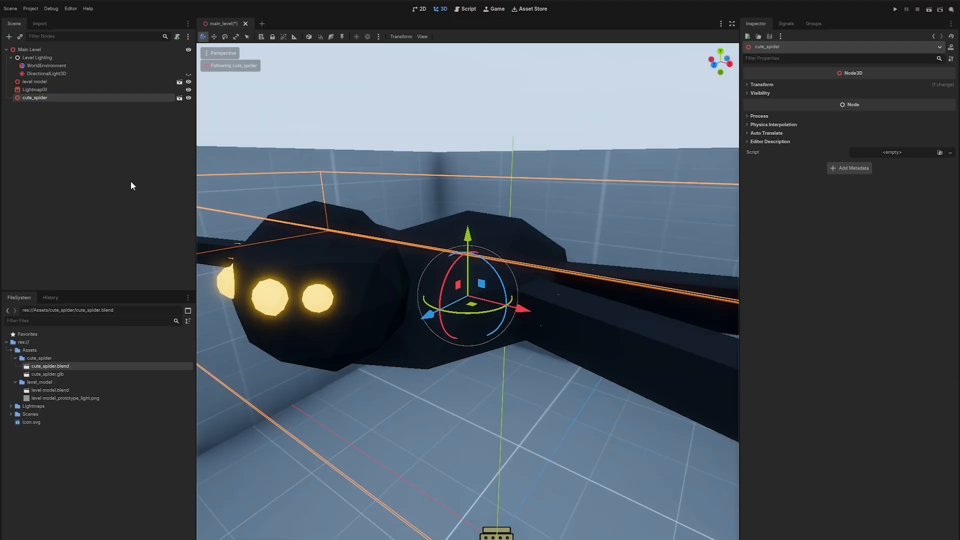
left_click(131, 185)
middle_click_drag(496, 208, 495, 260)
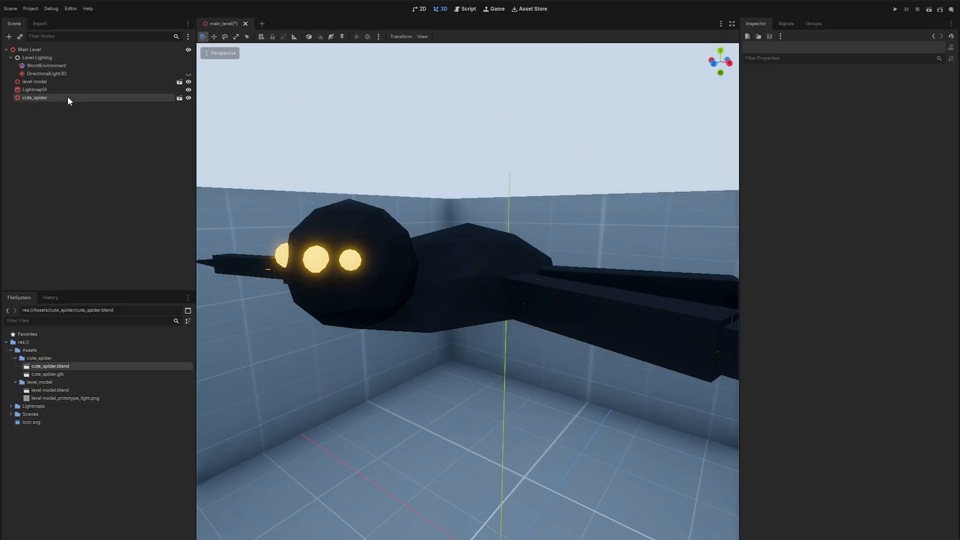
double_click(67, 74)
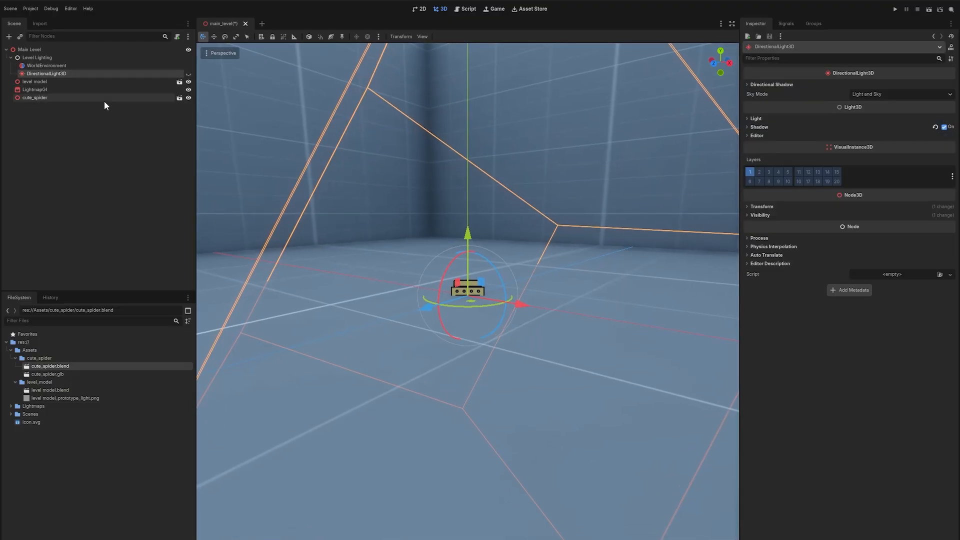
Enable Editable Children on the cute_spider node.
left_click(60, 97)
right_click(60, 98)
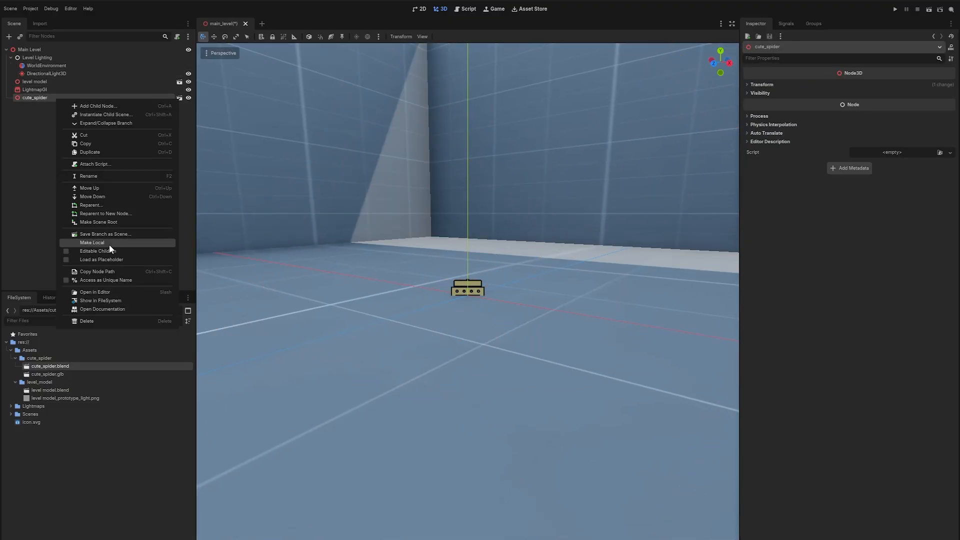
left_click(98, 251)
double_click(41, 98)
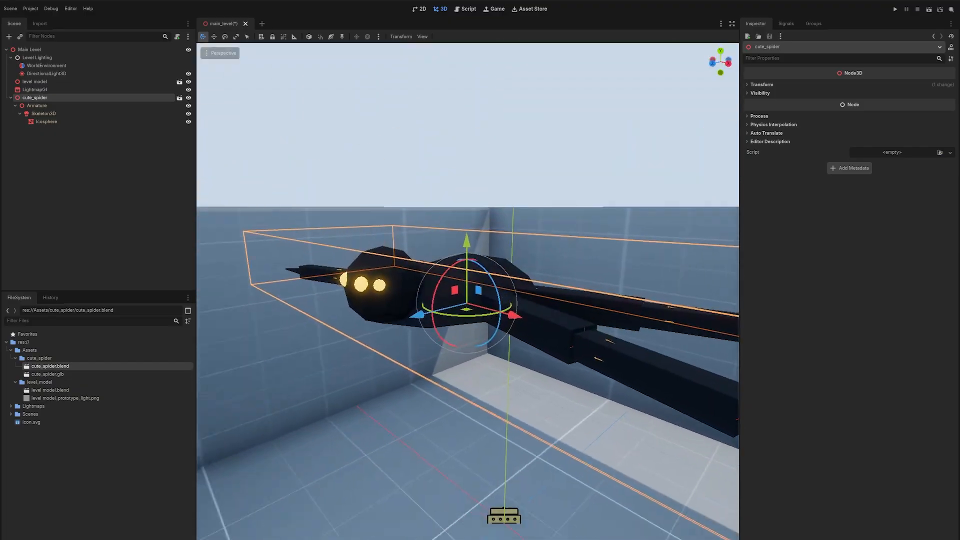
Change the visual layers of the spider's Icosphere mesh.
left_click(47, 106)
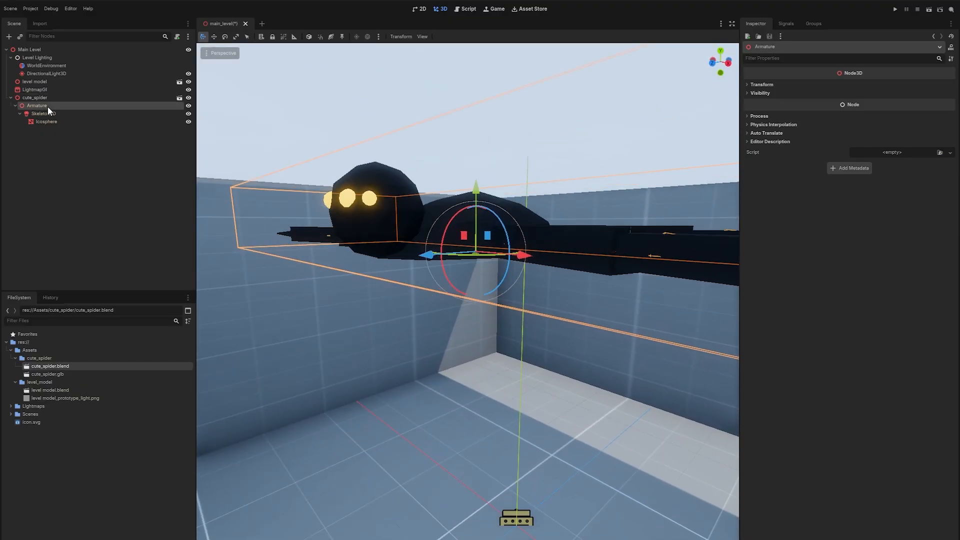
left_click(55, 123)
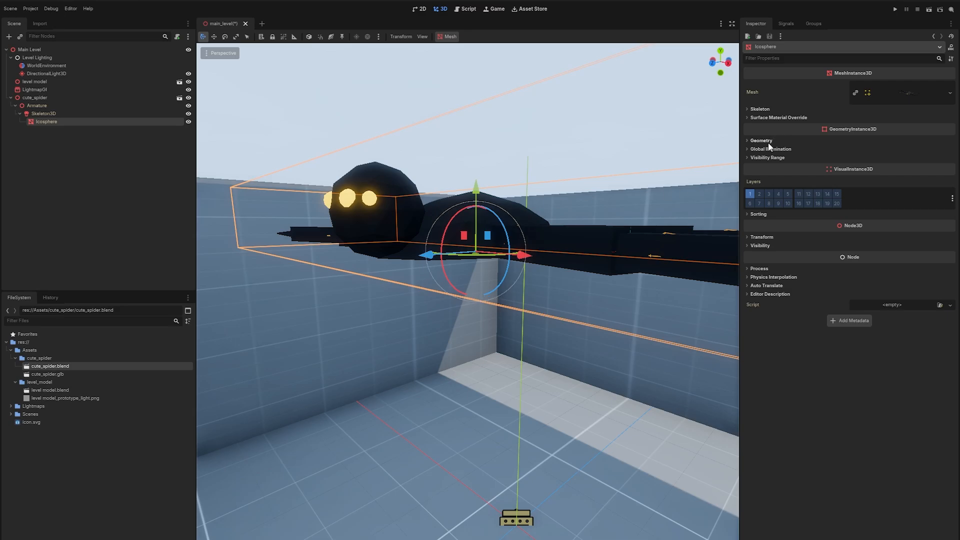
left_click(751, 194)
Enable Editable Children on the level model and select all its Cube meshes.
right_click(30, 81)
left_click(94, 231)
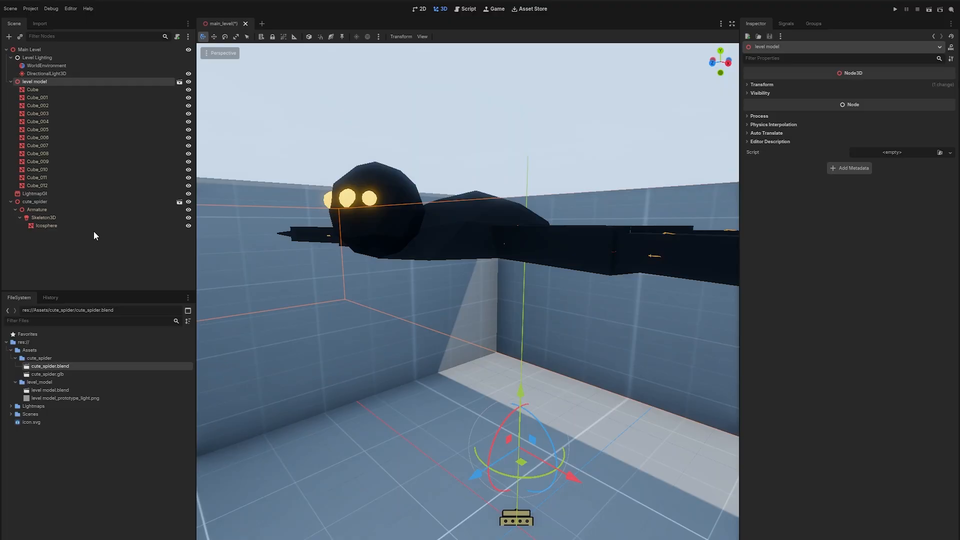
left_click(32, 90)
left_click(37, 185, "shift")
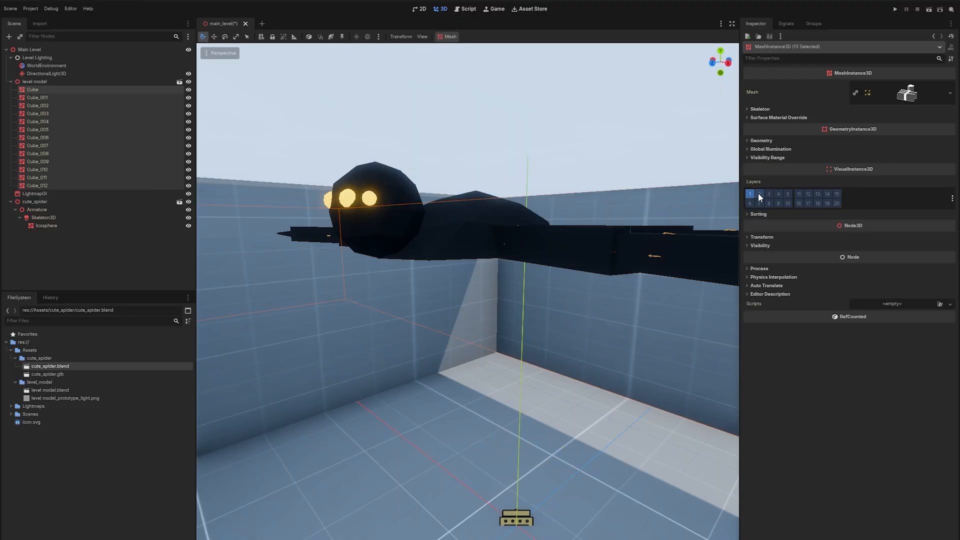
left_click(10, 81)
Exclude layer 1 from the DirectionalLight3D's cull mask and shadow caster mask.
left_click(53, 73)
mouse_move(400, 250)
right_mouse_down()
mouse_move(370, 295)
mouse_move(400, 267)
right_mouse_up()
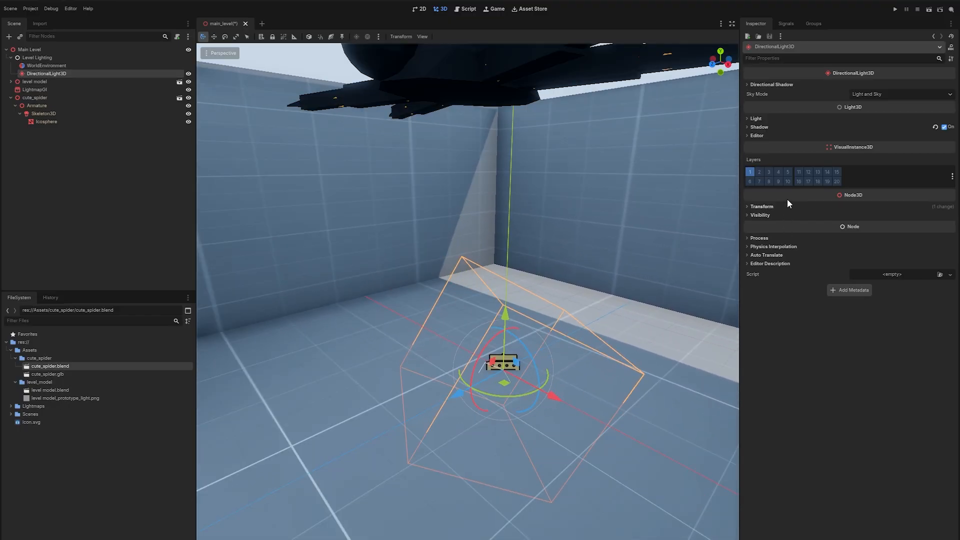
left_click(763, 120)
left_click(761, 247)
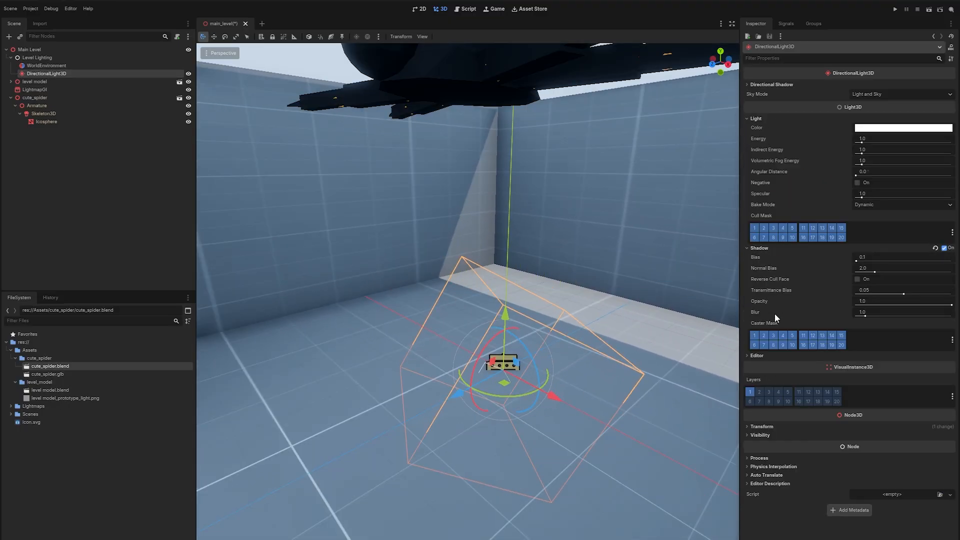
mouse_move(600, 272)
right_mouse_down()
mouse_move(620, 275)
mouse_move(618, 267)
right_mouse_up()
left_click(755, 228)
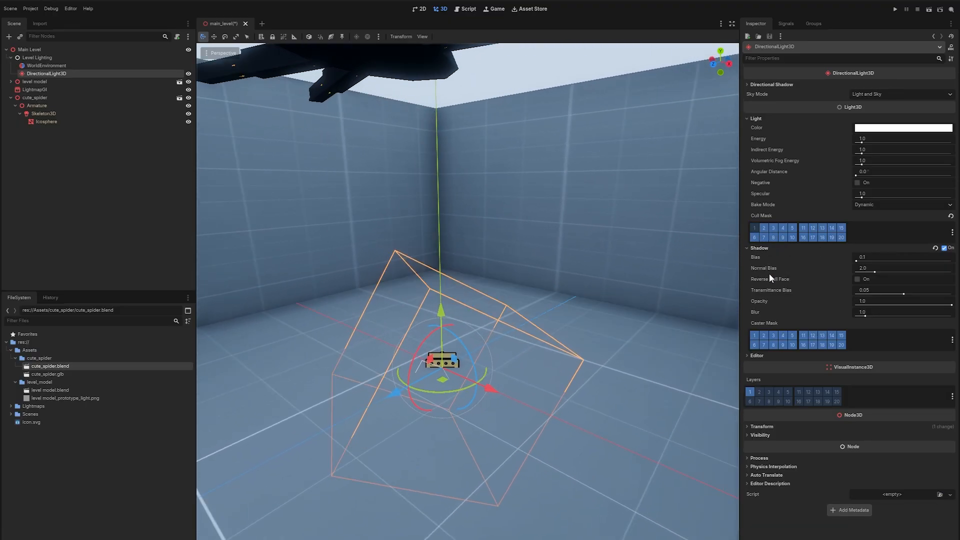
right_click_drag(637, 289, 659, 278)
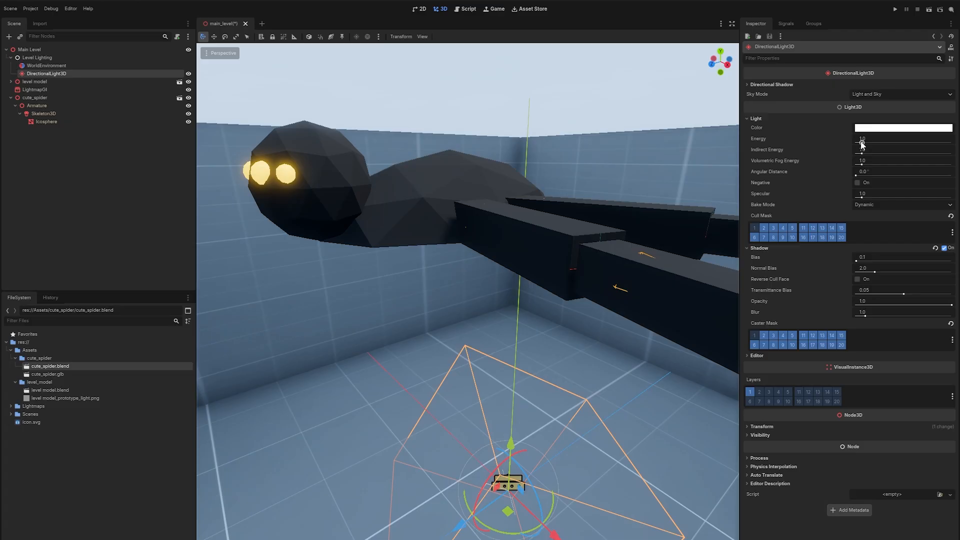
mouse_move(860, 141)
left_mouse_down()
mouse_move(895, 142)
mouse_move(874, 152)
left_mouse_up()
middle_click_drag(626, 190, 643, 177)
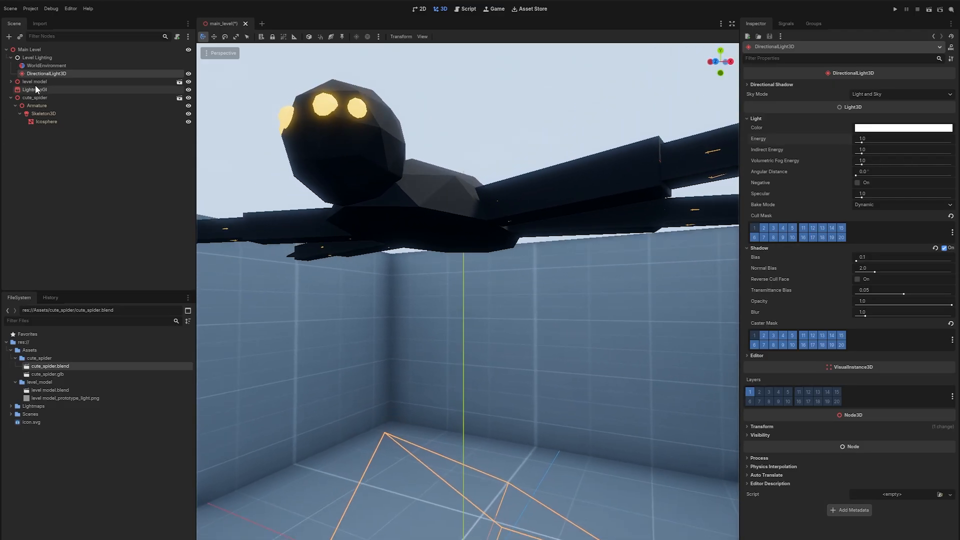
Enable SDFGI in the world environment.
left_click(45, 66)
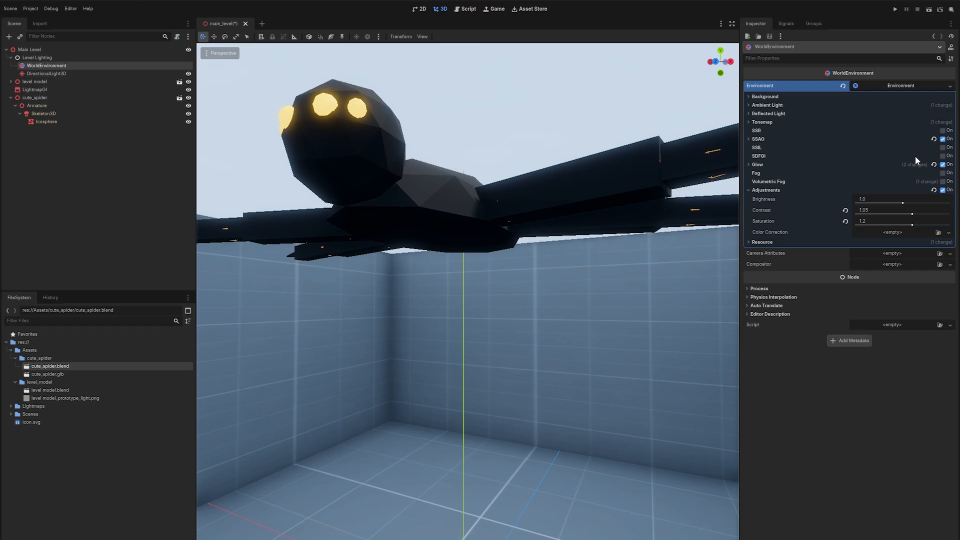
left_click(943, 156)
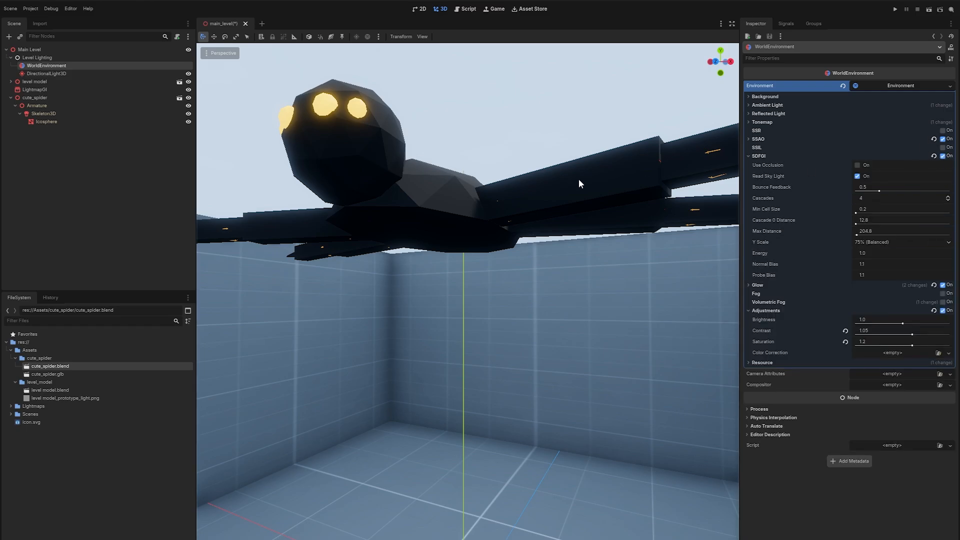
middle_click_drag(579, 183, 655, 275)
scroll(623, 212, "up", 3)
scroll(622, 212, "down", 3)
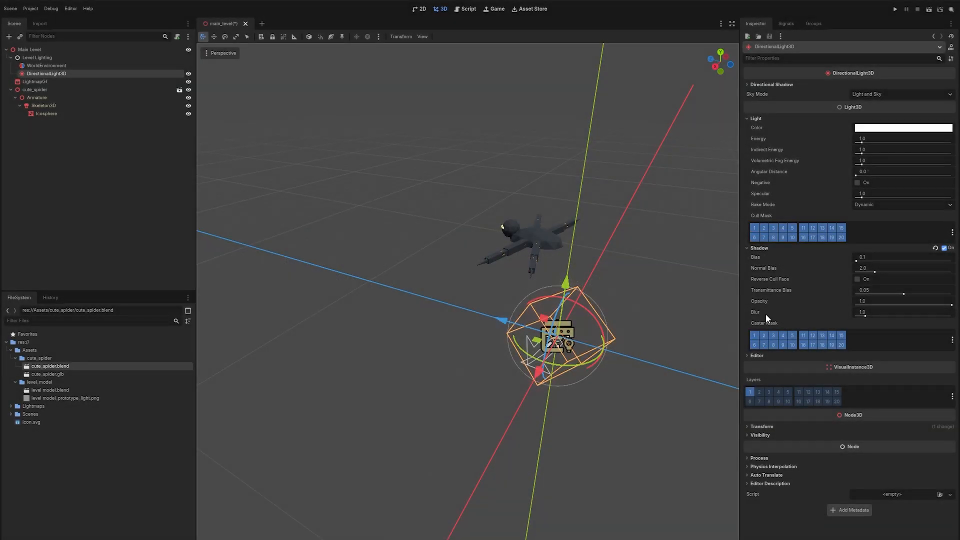
Tint the DirectionalLight3D's color to a slightly warm off-white.
left_click(925, 128)
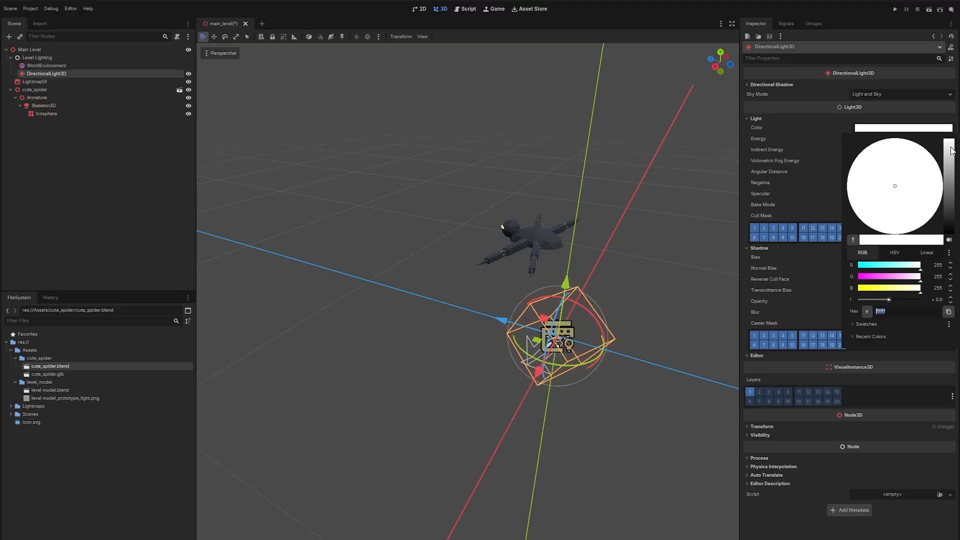
left_click_drag(953, 151, 953, 154)
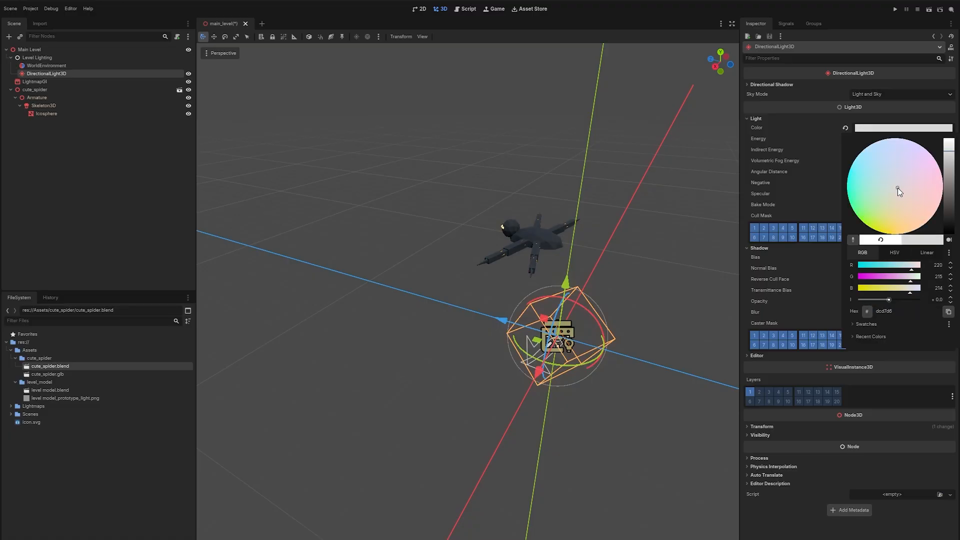
left_click_drag(898, 187, 892, 197)
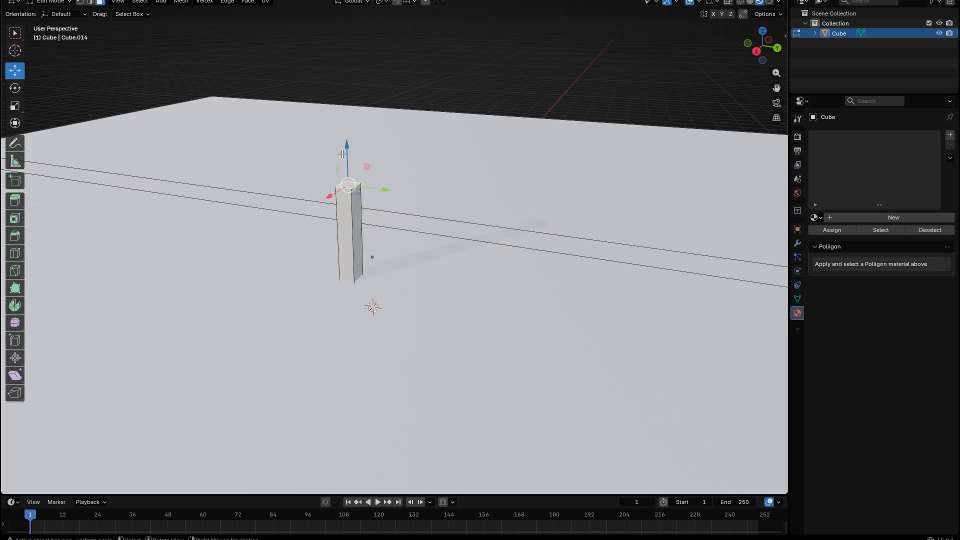
In Blender, select the linked wall piece and return to Object Mode.
key("KP_3")
key("l")
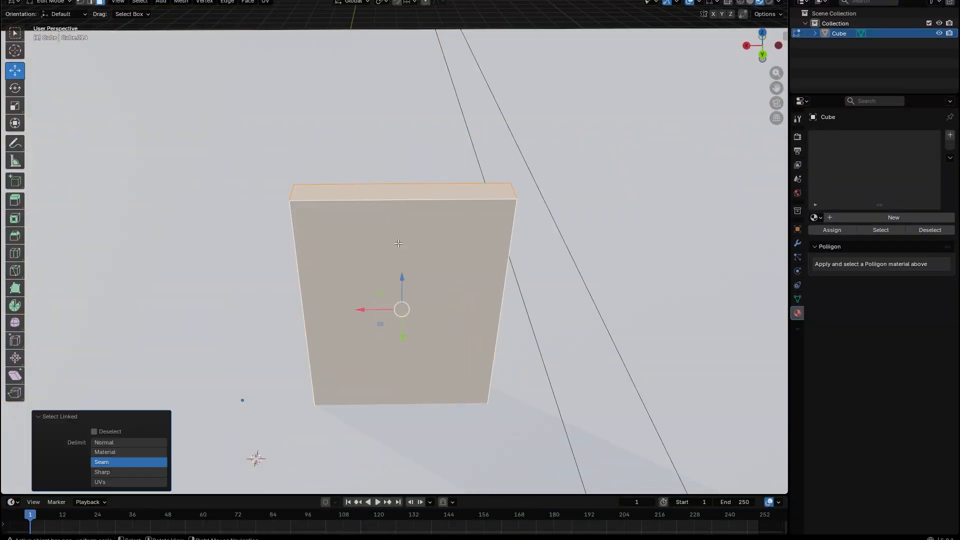
key("Tab")
key("shift+grave")
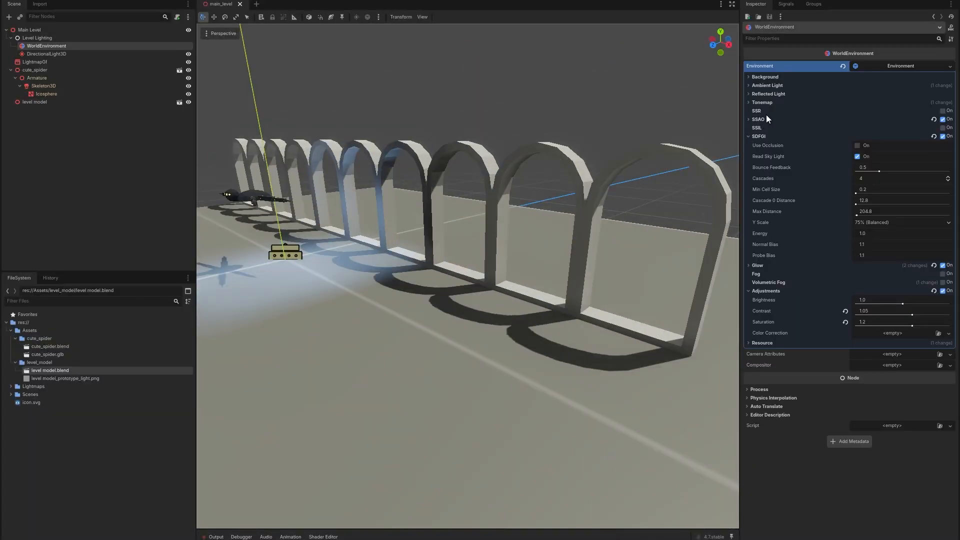
left_click(767, 85)
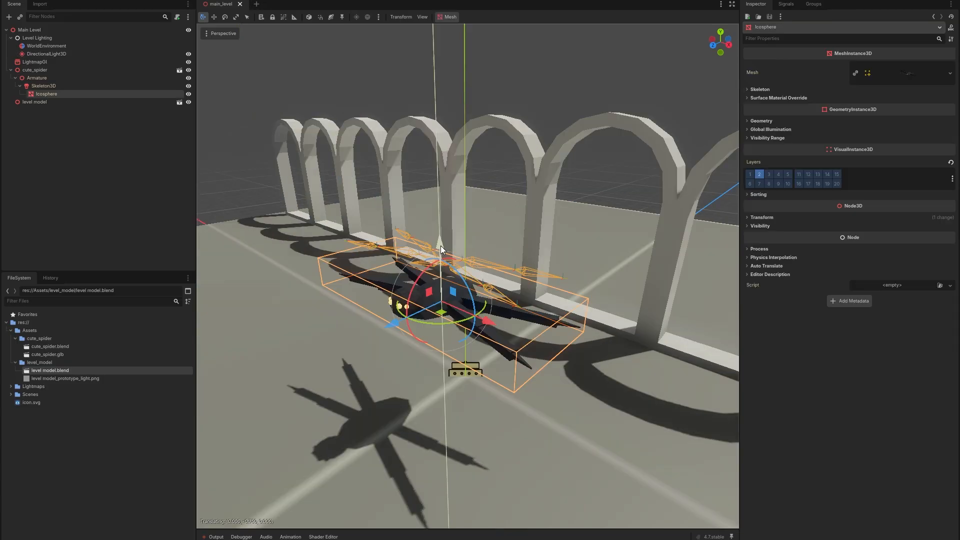
Inspect the spider and the lit arches in the Godot viewport.
left_click_drag(442, 271, 442, 356)
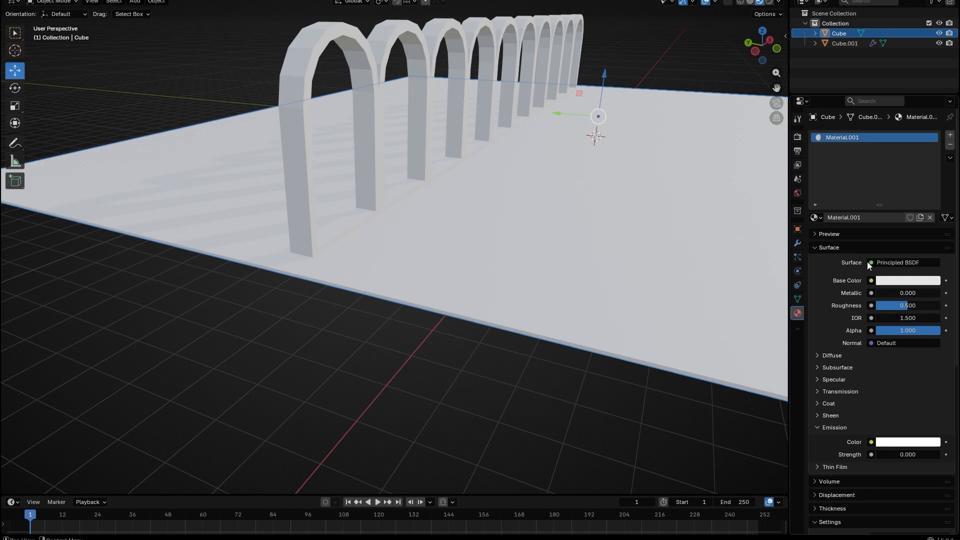
left_click(871, 282)
left_click(650, 348)
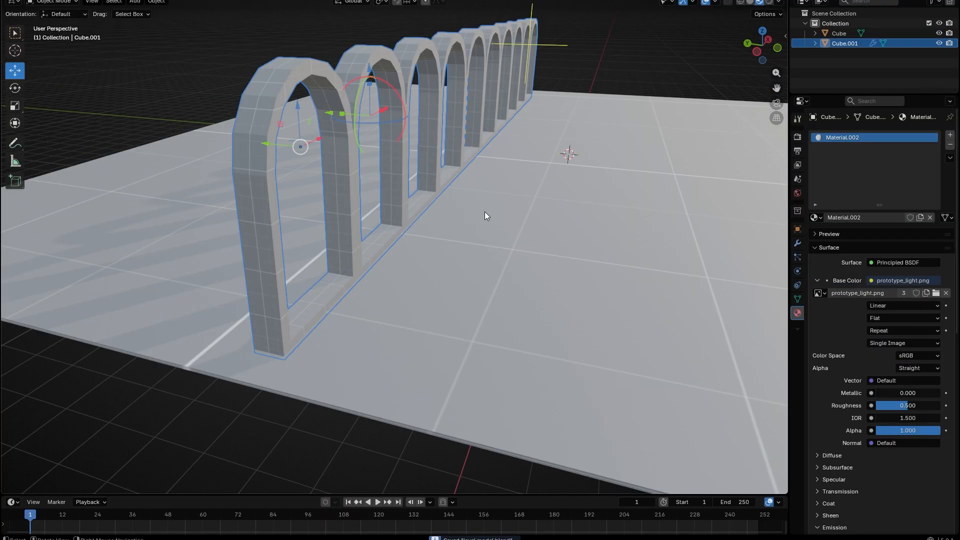
key("alt+Tab")
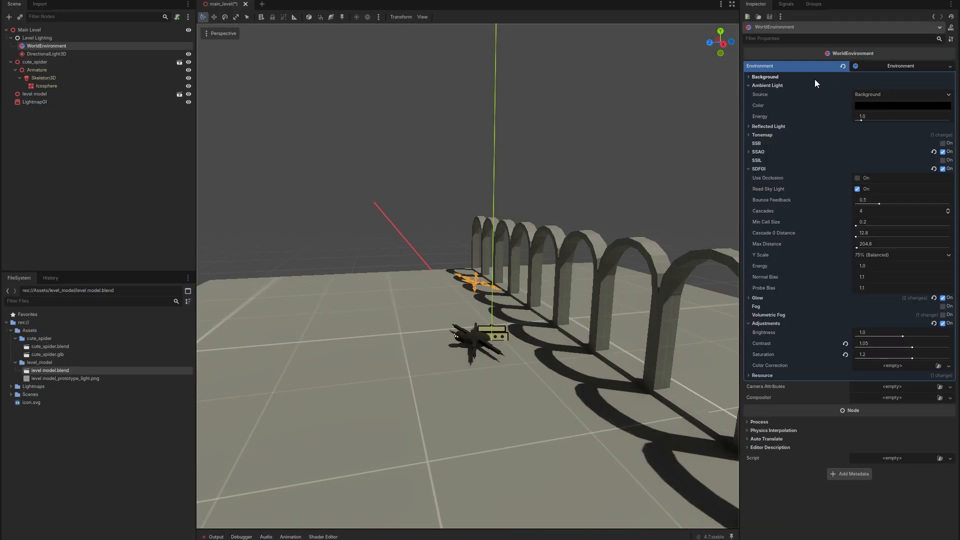
Set the world environment's background mode to Sky.
left_click(815, 78)
left_click(890, 86)
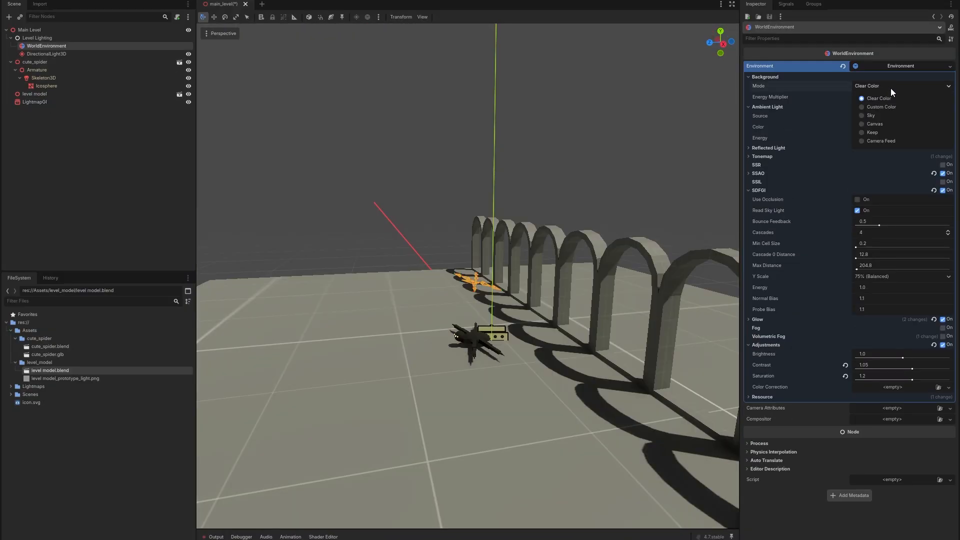
left_click(902, 116)
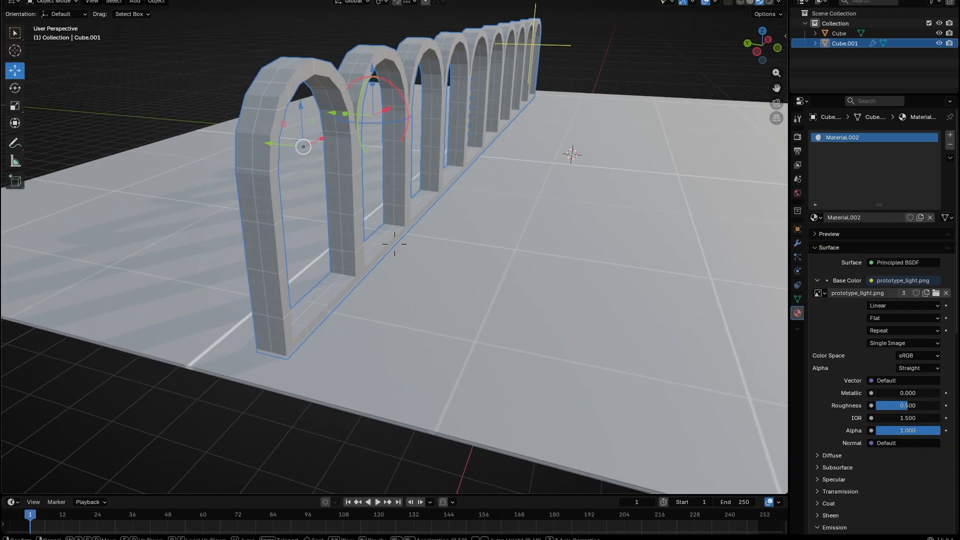
In Blender, scale the selected corridor wall geometry, then switch back to Godot.
middle_click_drag(573, 151, 590, 172)
key("shift+grave")
key("s")
key("a")
left_click(483, 199)
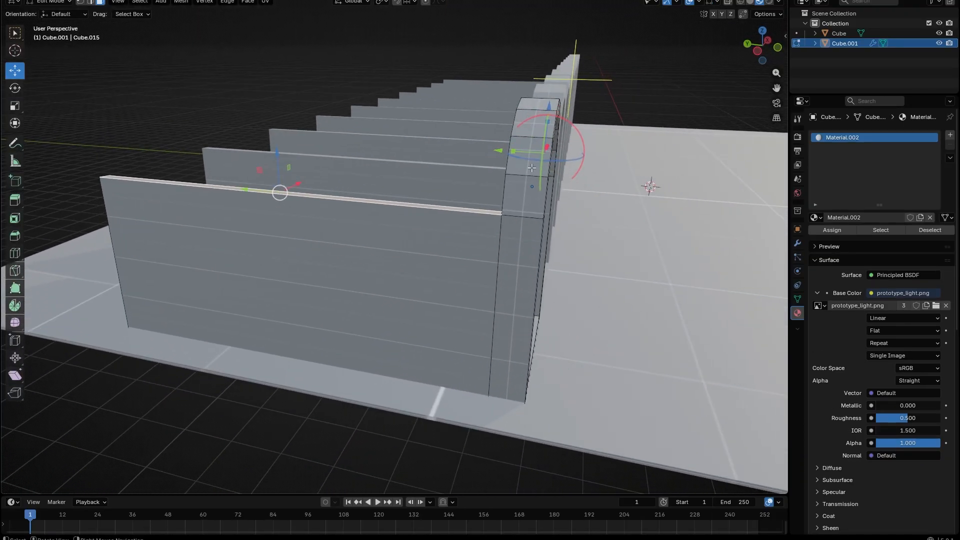
key("alt+Tab")
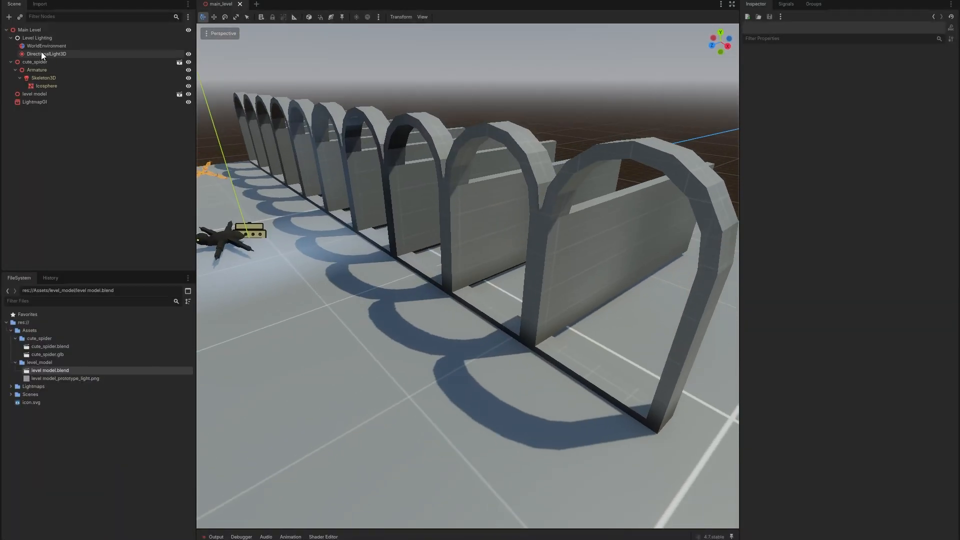
Create a new Sky resource in the world environment.
left_click(47, 45)
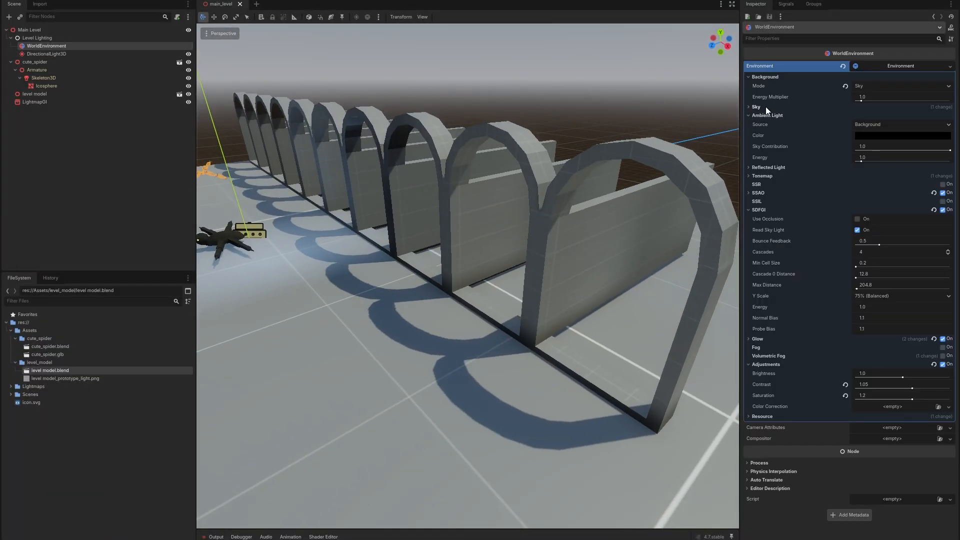
left_click(895, 125)
left_click(850, 199)
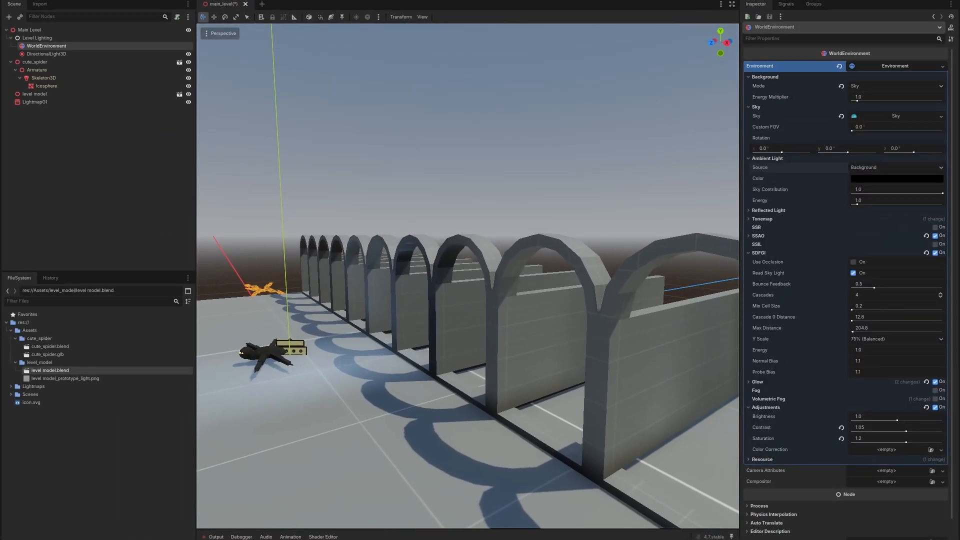
Replace the sky's material with a new PhysicalSkyMaterial.
left_click(920, 117)
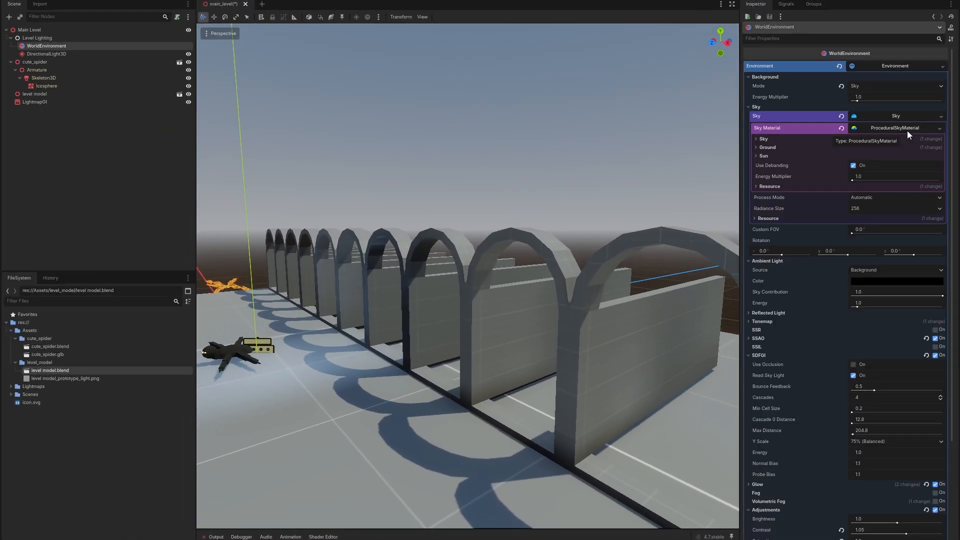
left_click(939, 129)
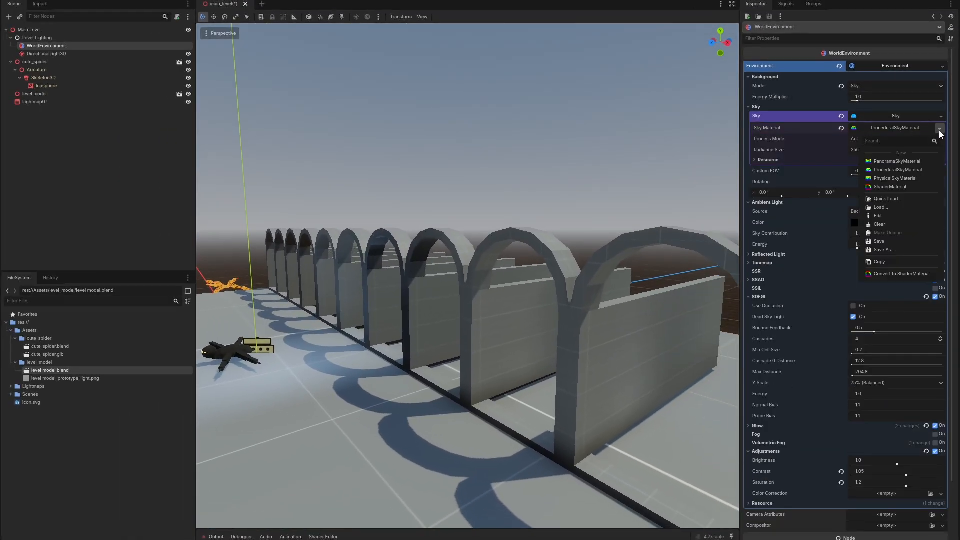
left_click(909, 178)
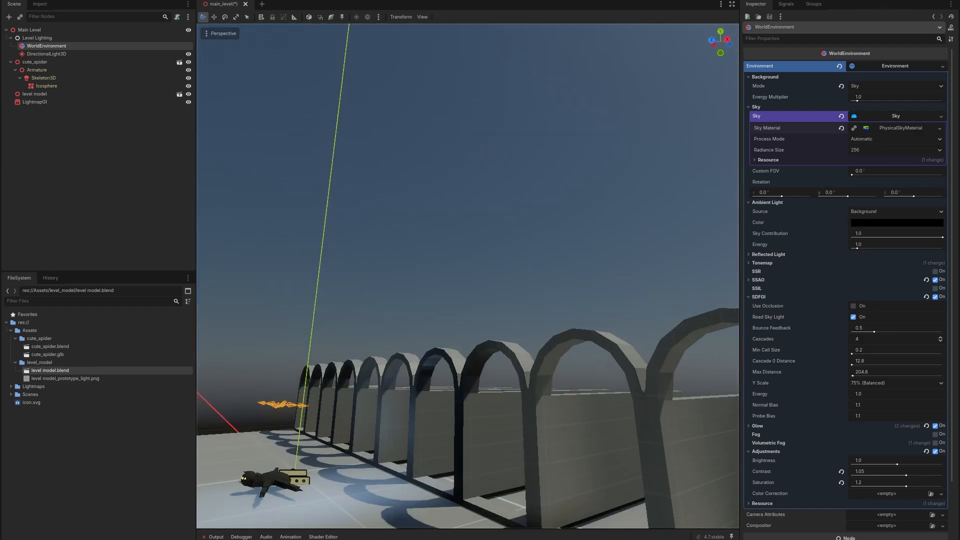
mouse_move(467, 276)
right_mouse_down()
mouse_move(578, 250)
mouse_move(477, 261)
right_mouse_up()
left_click(895, 129)
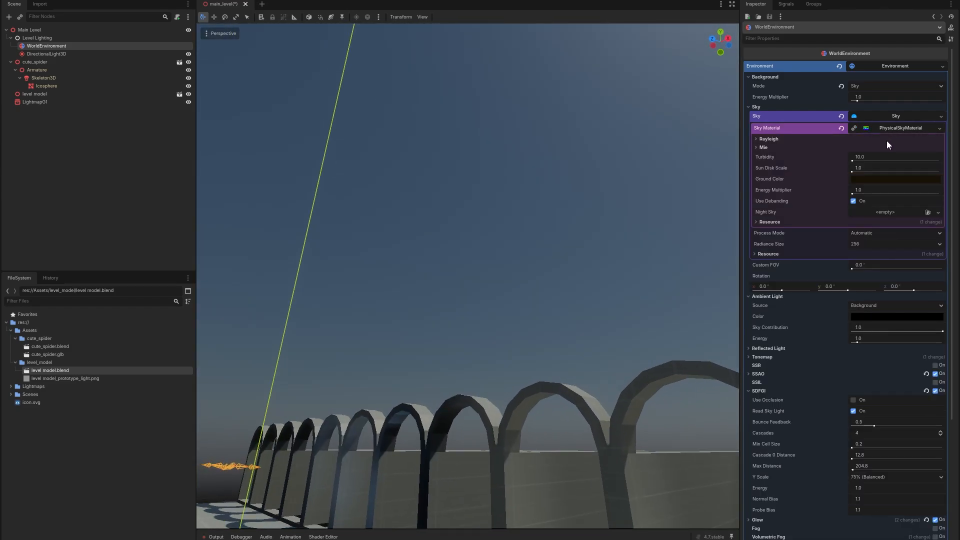
Change the physical sky's Rayleigh color to a brighter blue.
left_click(767, 140)
right_click_drag(601, 225, 643, 215)
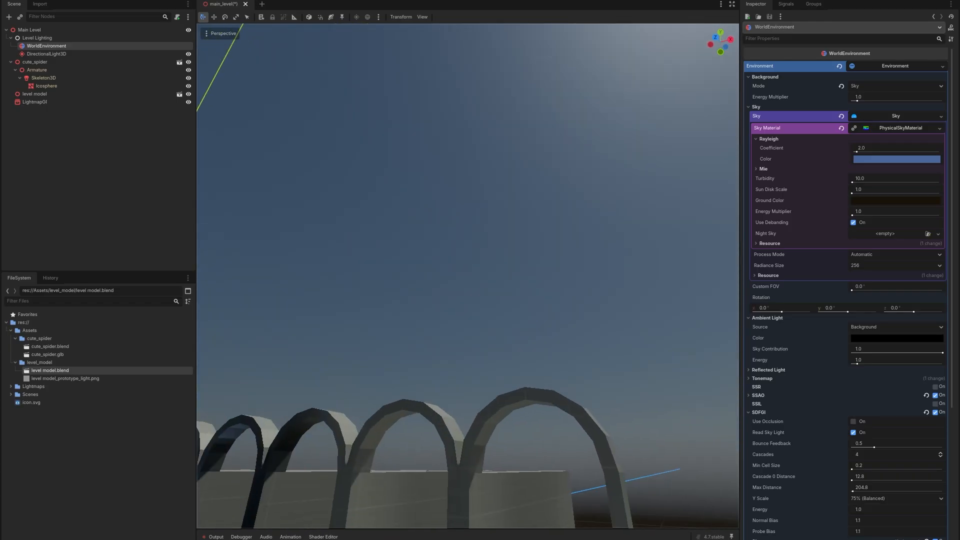
left_click(926, 159)
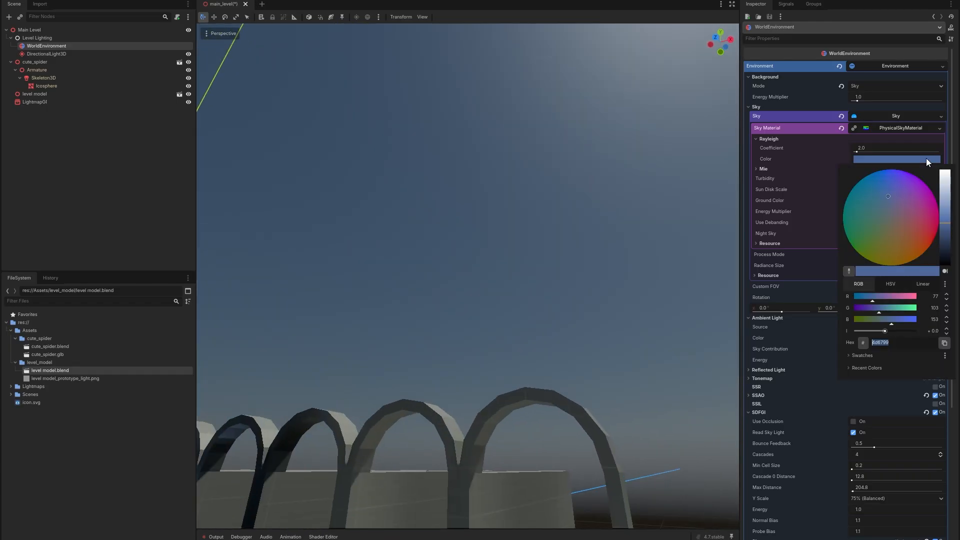
left_click_drag(891, 188, 888, 182)
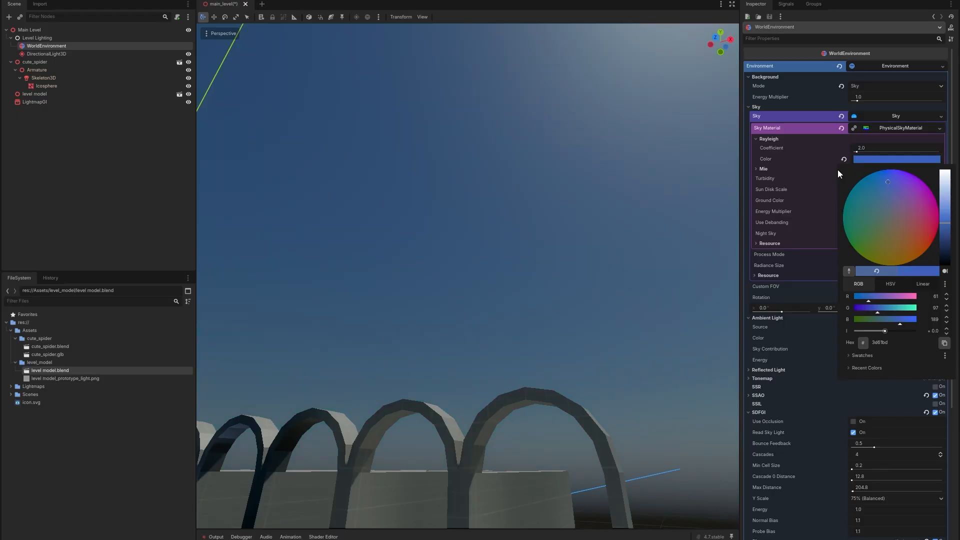
left_click(514, 215)
right_click_drag(515, 215, 510, 213)
Adjust the physical sky's ground color to a dark brown.
left_click(895, 201)
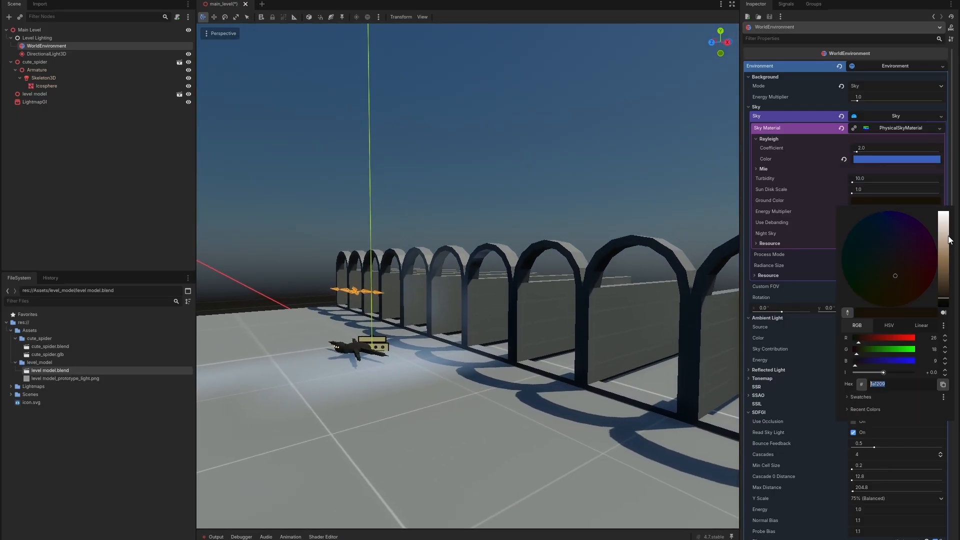
left_click_drag(949, 240, 946, 209)
right_click_drag(602, 194, 601, 188)
Set the DirectionalLight3D's energy to 4.
left_click(113, 55)
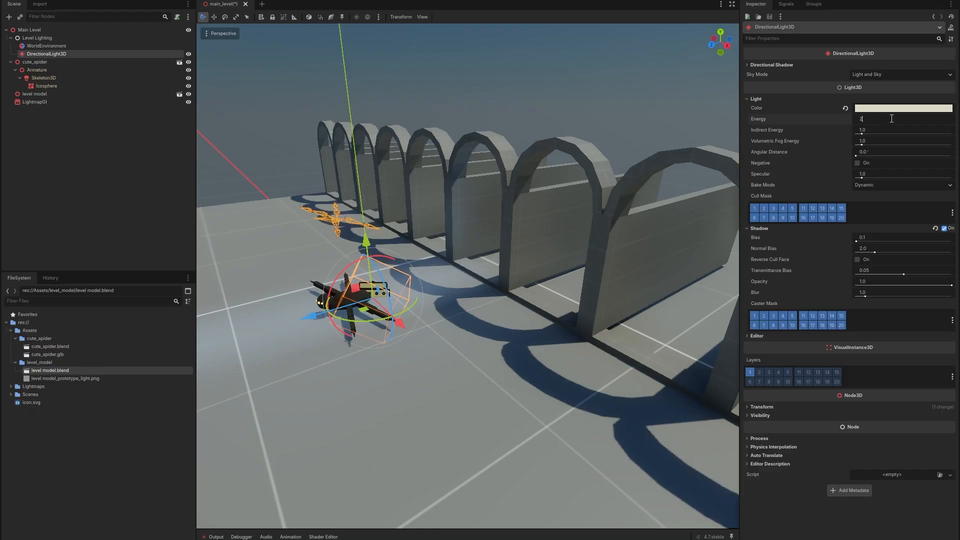
left_click(879, 128)
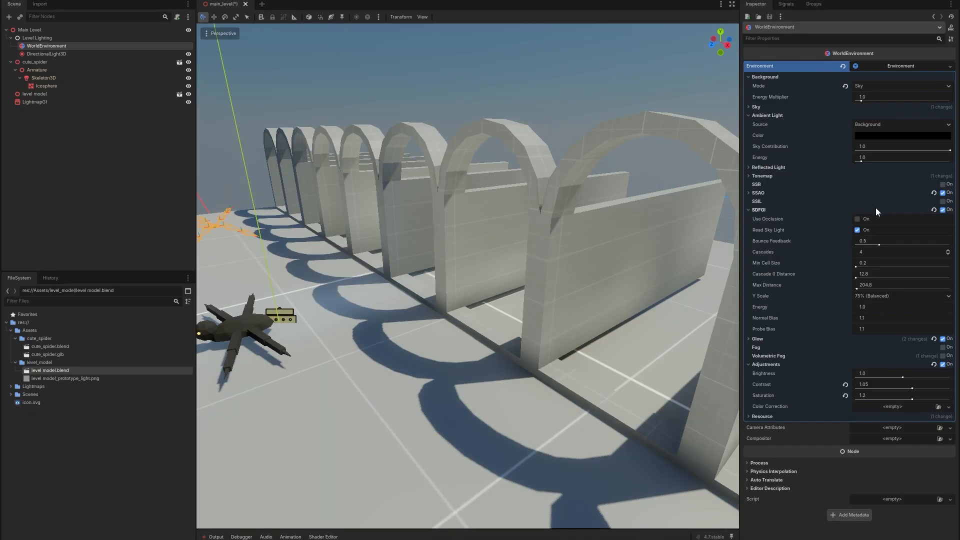
Disable SDFGI in the world environment and bake the lightmaps.
left_click(945, 212)
left_click(32, 149)
right_click_drag(380, 225, 352, 207)
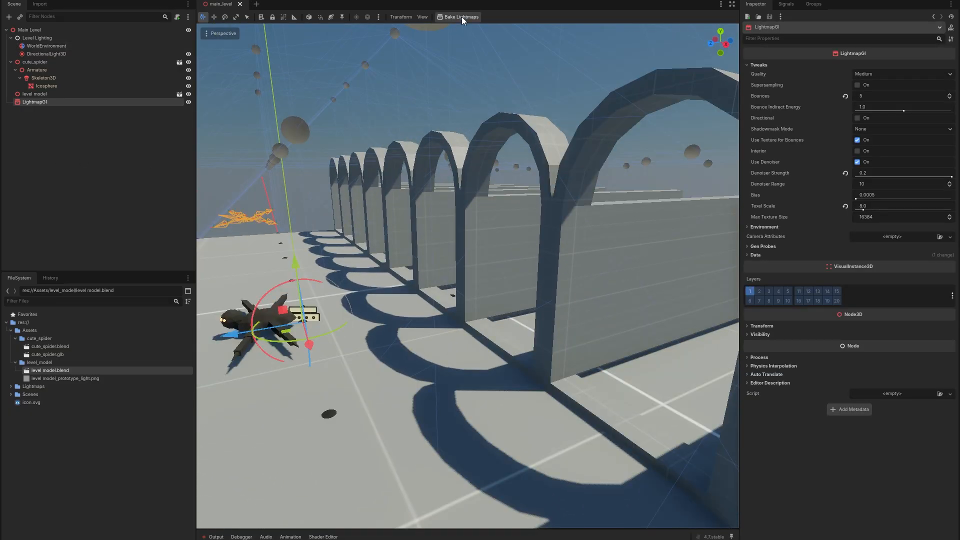
left_click(461, 17)
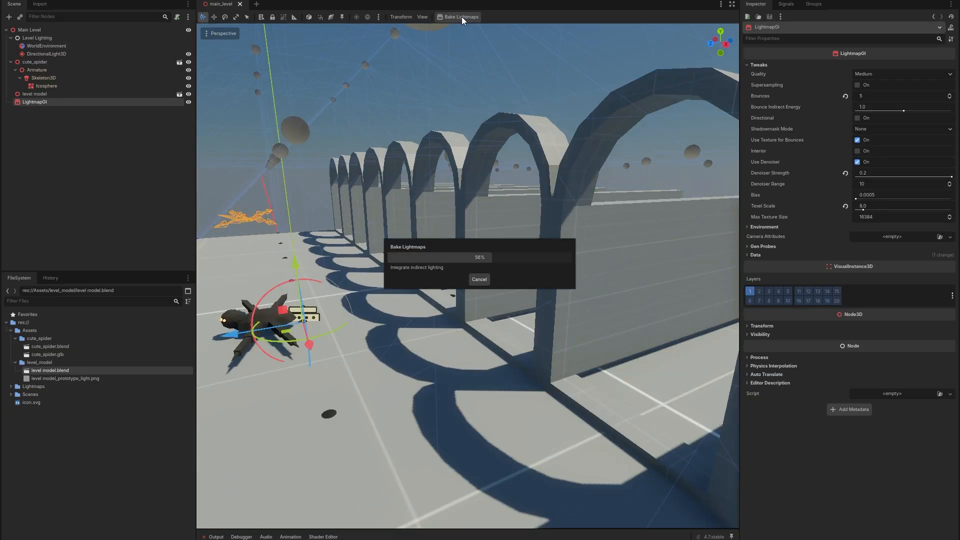
In Blender, UV-unwrap all corridor wall faces with cube projection and reduce the cube size.
left_click(104, 142)
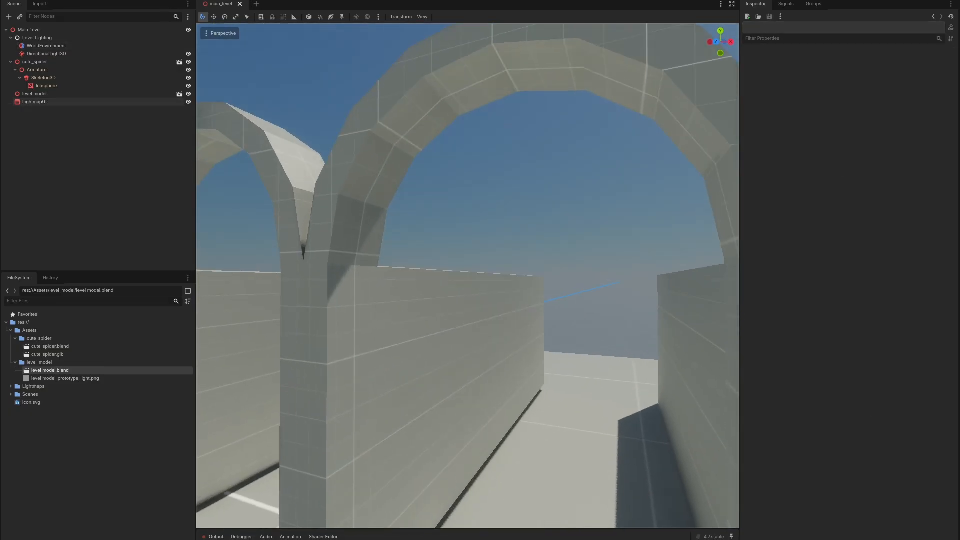
right_click_drag(468, 275, 405, 300)
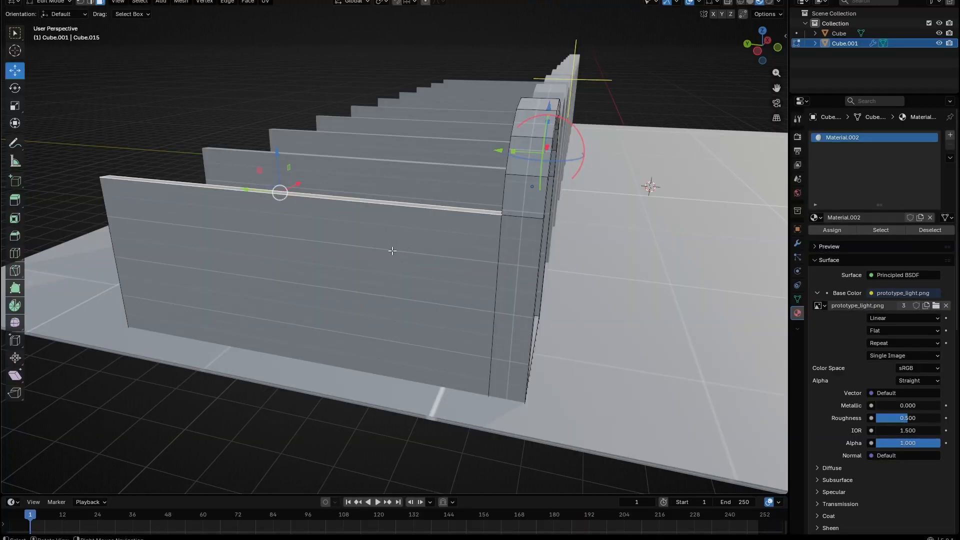
key("a")
key("u")
left_click(392, 253)
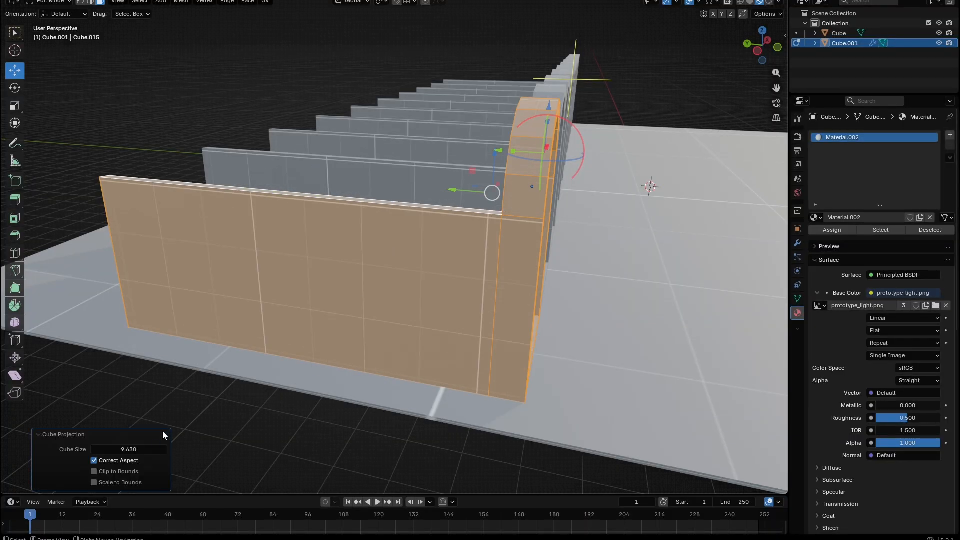
left_click_drag(130, 450, 115, 449)
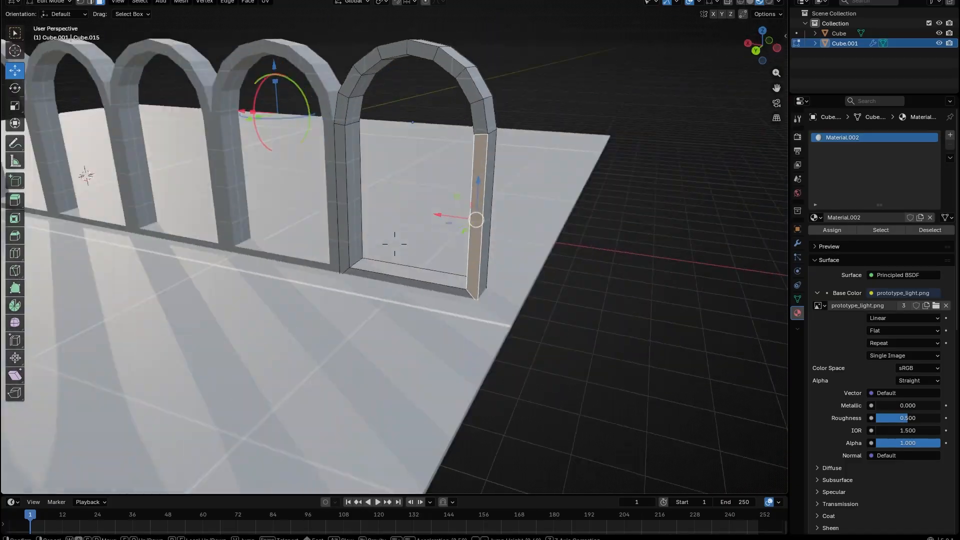
left_click(479, 111, "alt")
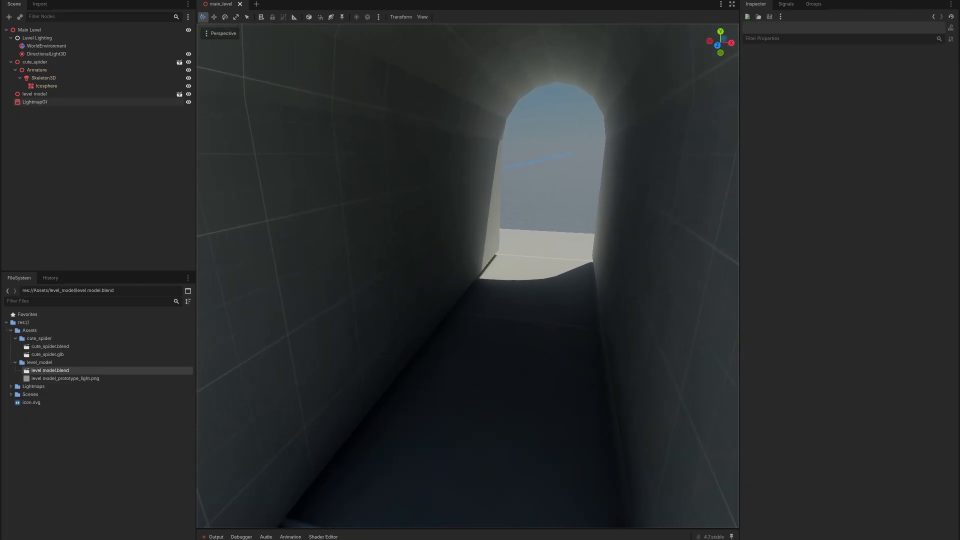
Fly through the corridor in the viewport to inspect the baked lighting.
key("s")
mouse_move(468, 277)
right_mouse_down()
mouse_move(393, 281)
mouse_move(468, 273)
right_mouse_up()
key("w")
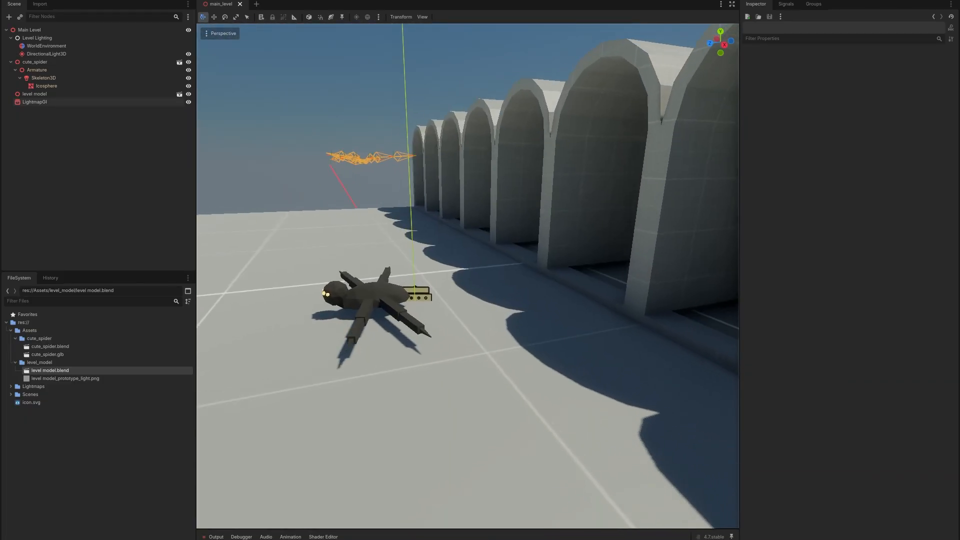
right_click_drag(468, 276, 467, 255)
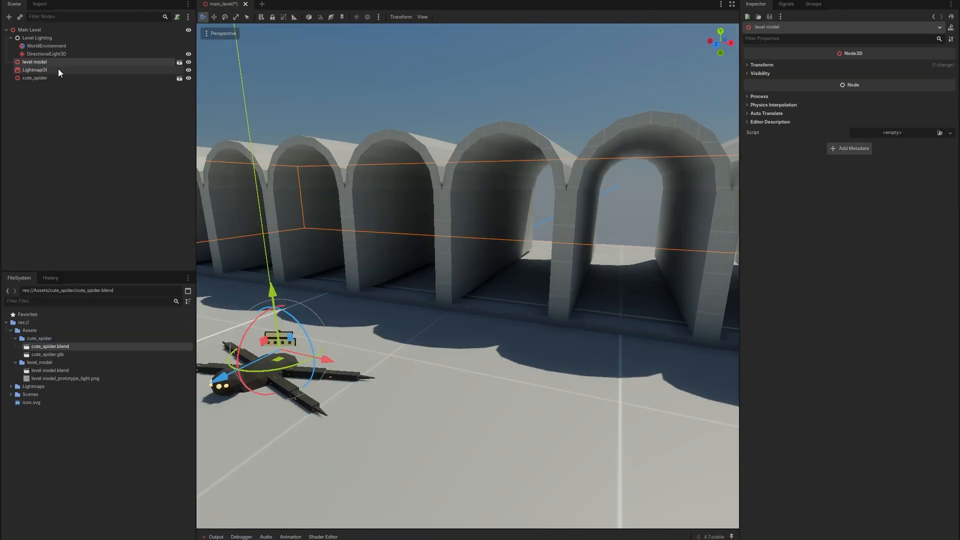
Set the LightmapGI quality to Ultra and bake the lightmaps.
left_click(58, 69)
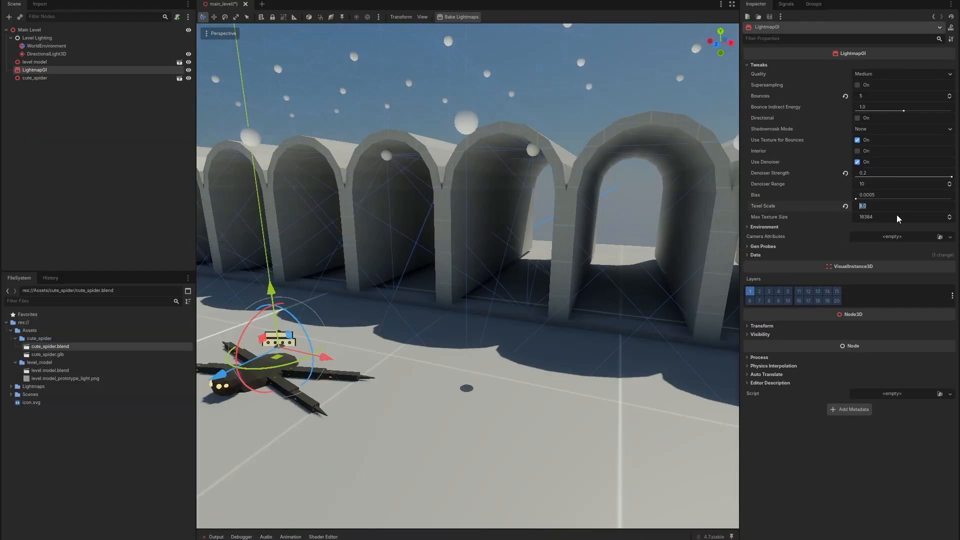
left_click(877, 75)
left_click(881, 112)
left_click(466, 17)
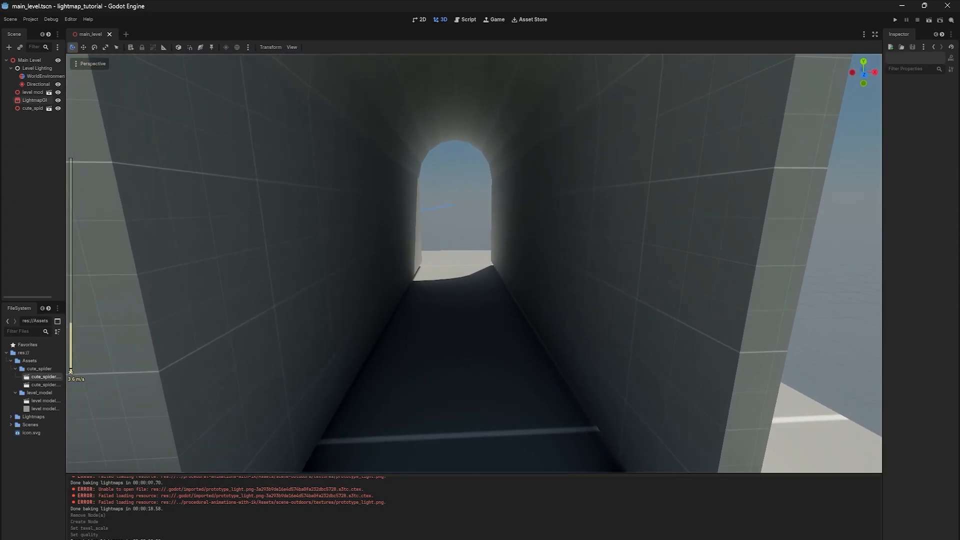
Walk through the running scene to review the lighting.
key("w")
scroll(474, 263, "up", 2)
right_click_drag(474, 263, 257, 253)
key("w")
scroll(474, 263, "up", 6)
key("w")
key("w")
key("s")
key("w")
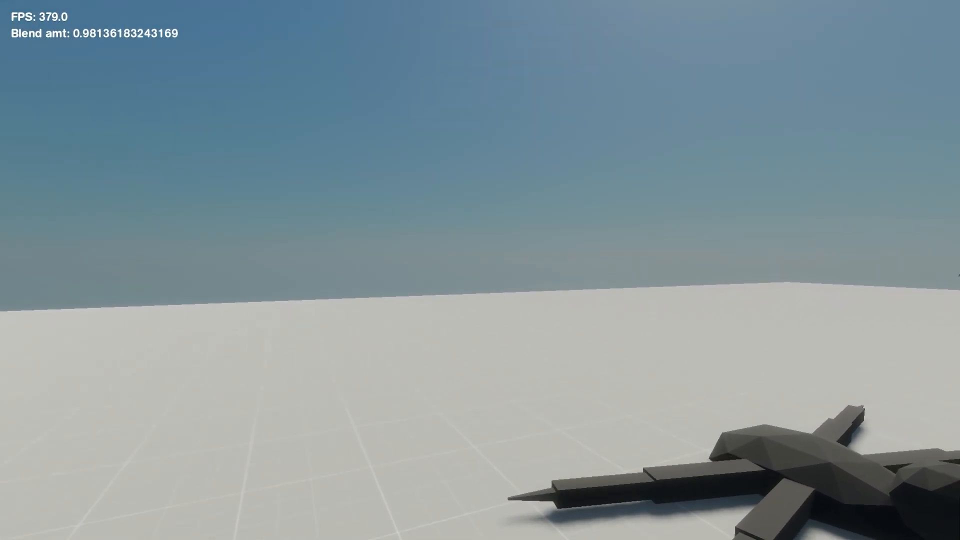
key("w")
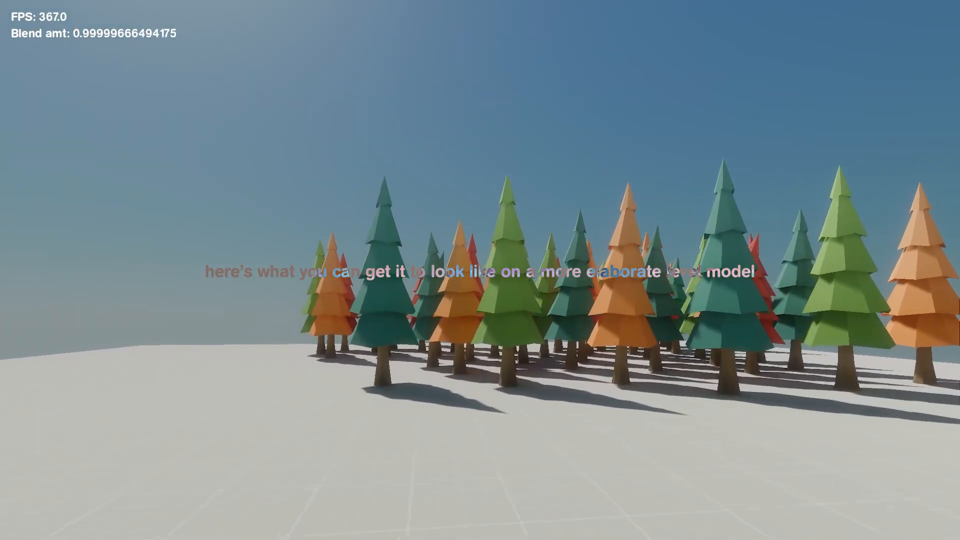
key("w")
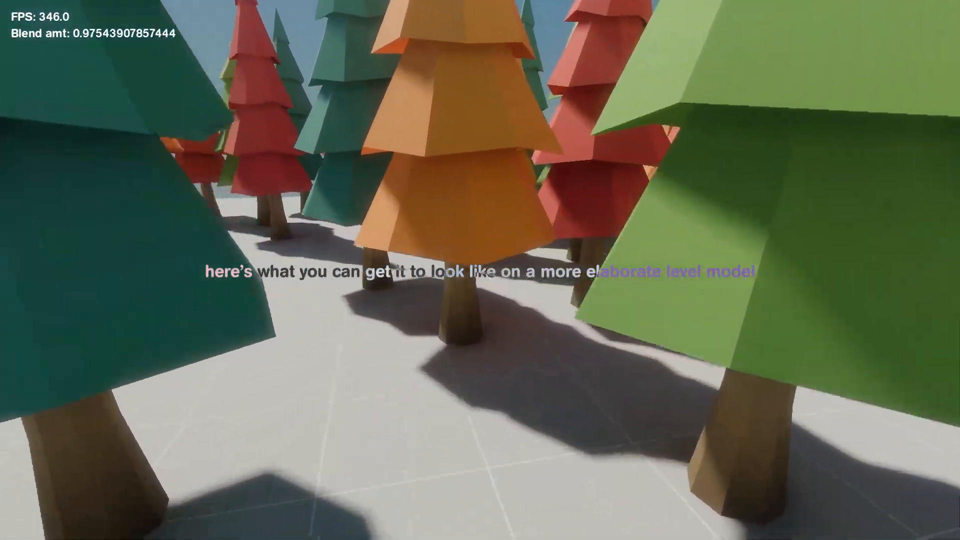
Walk through the elaborate level's tree forest toward the spider to review its baked lighting and shadows.
key("w")
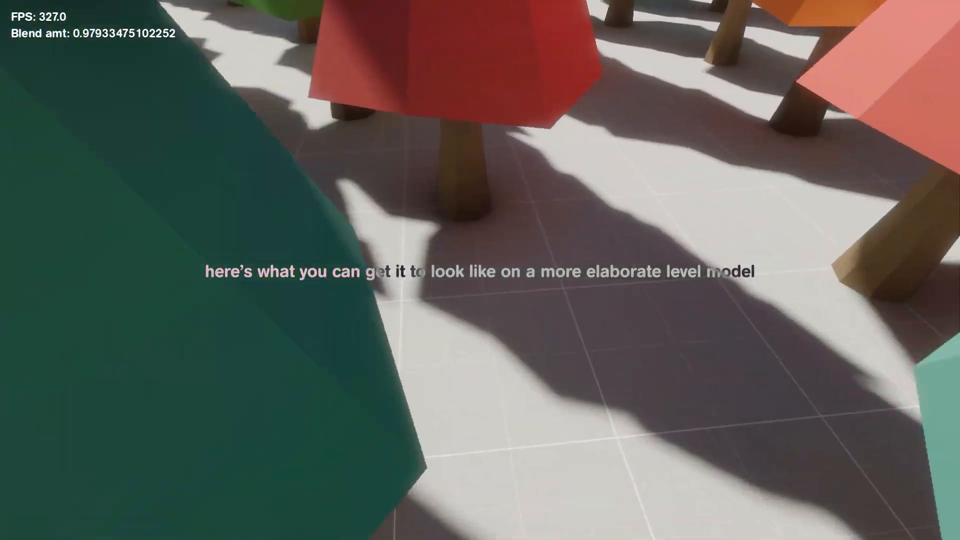
key("w")
key("w")
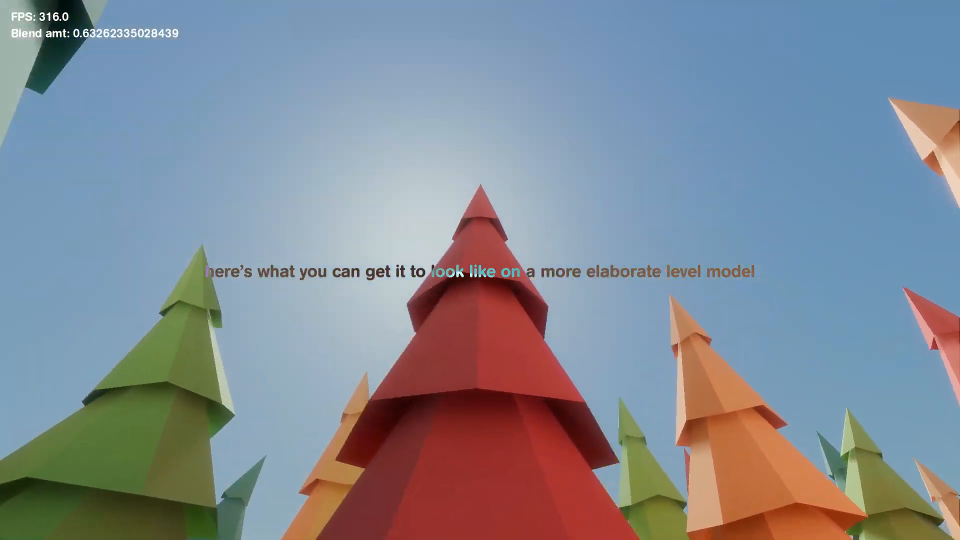
key("w")
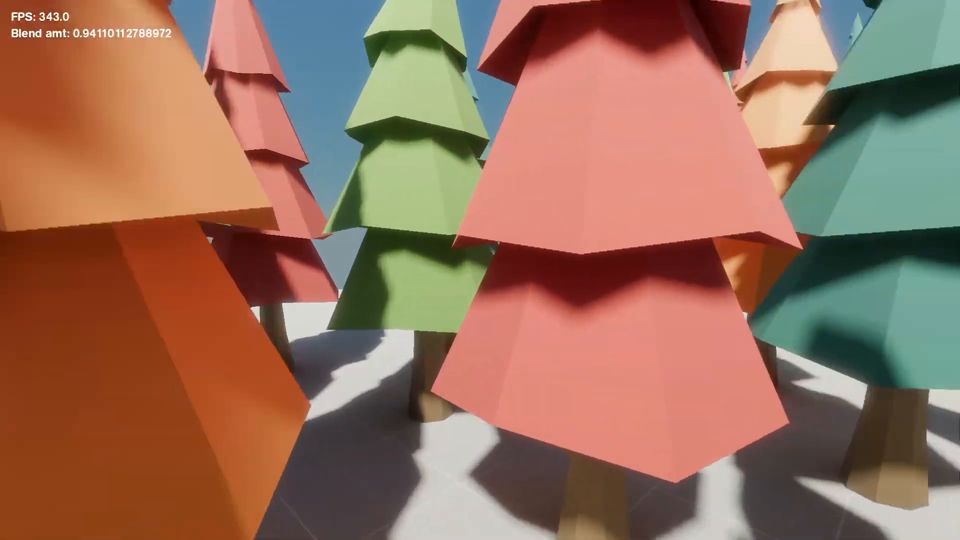
key("w")
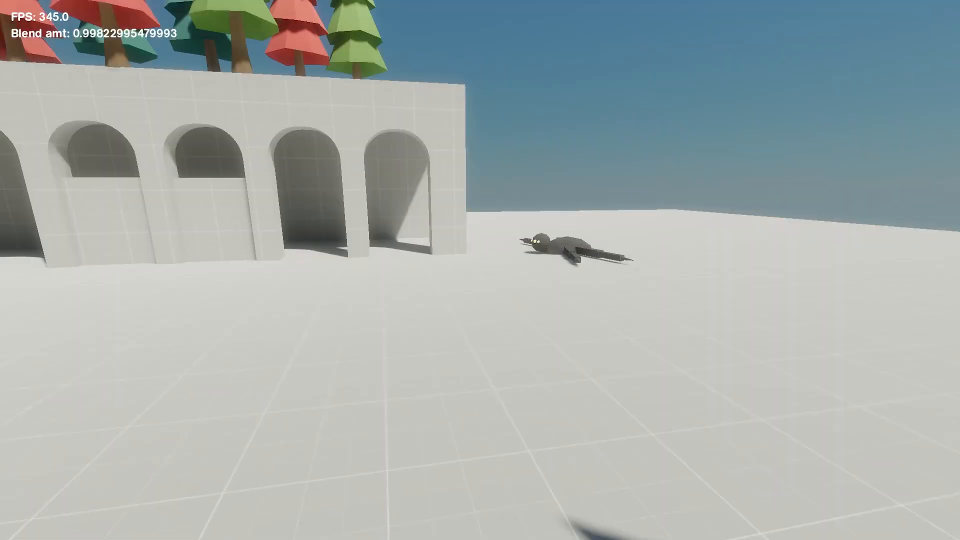
key("w")
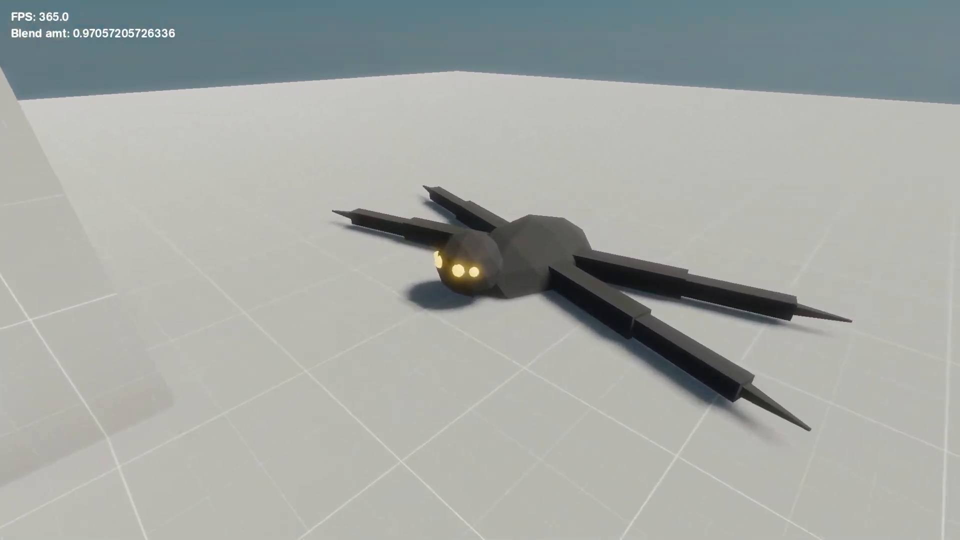
key("w")
Explore the arched corridor and the dynamically lit arm outside it to compare their lighting.
key("space")
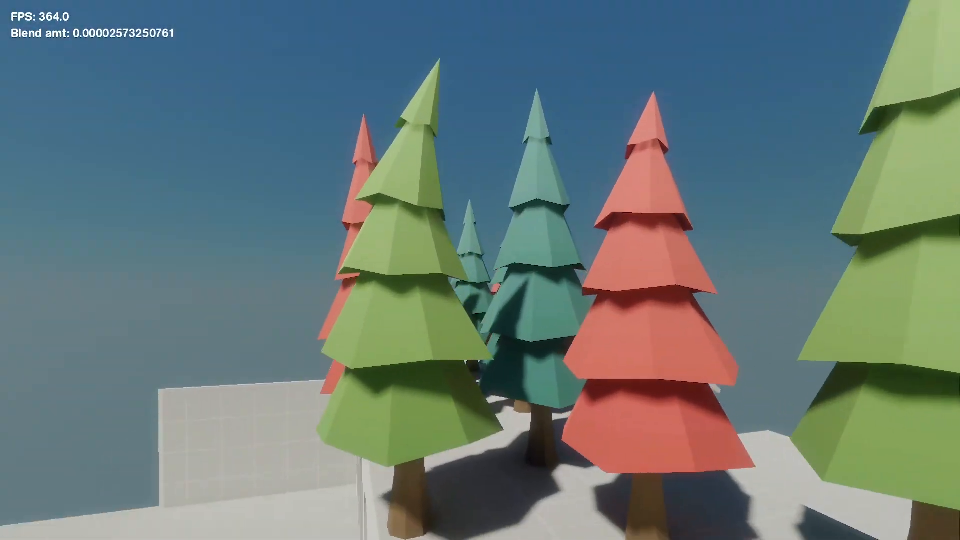
key("w")
key("w")
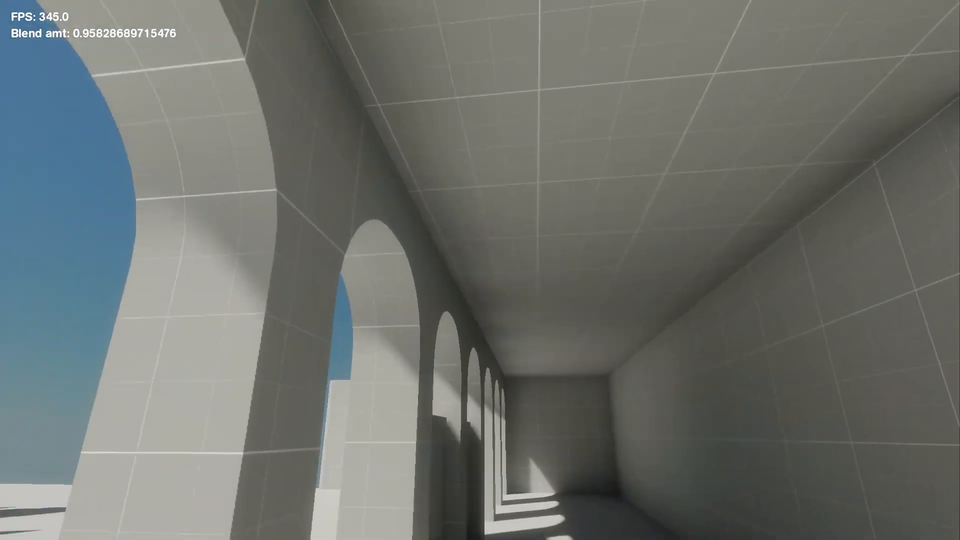
key("s")
key("d")
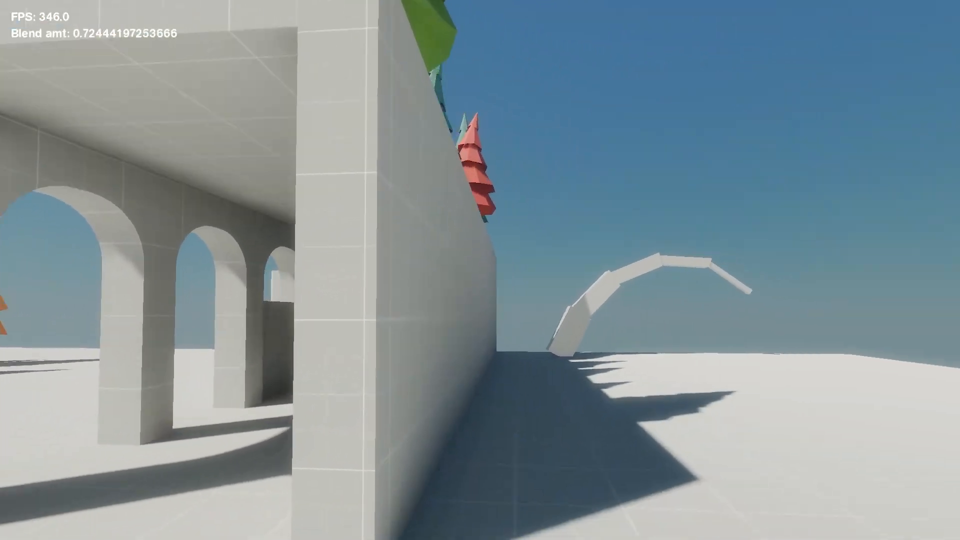
key("w")
key("w")
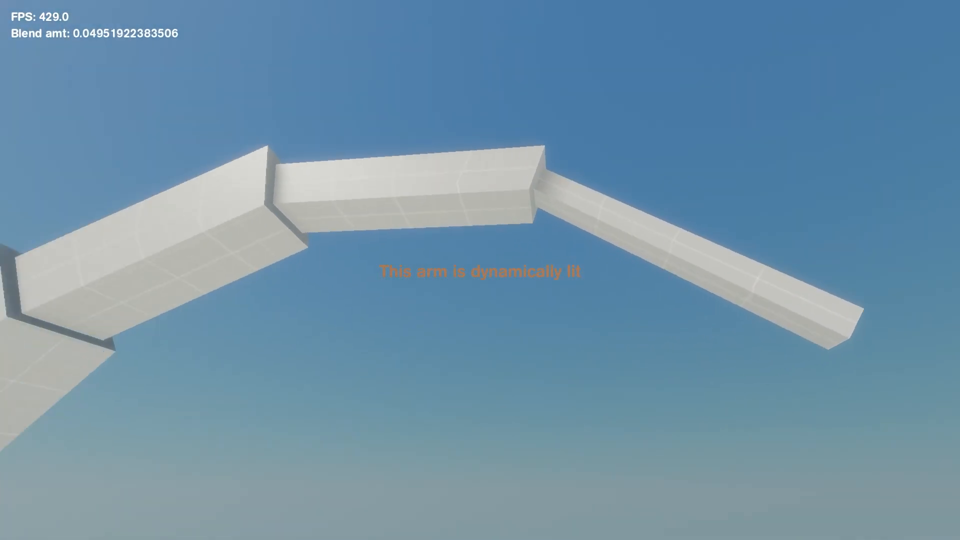
key("w")
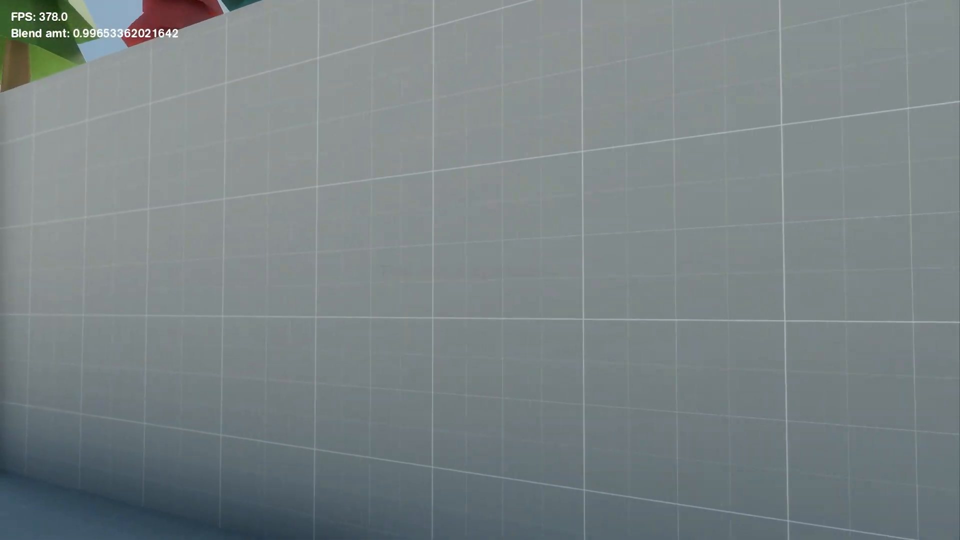
key("w")
key("w")
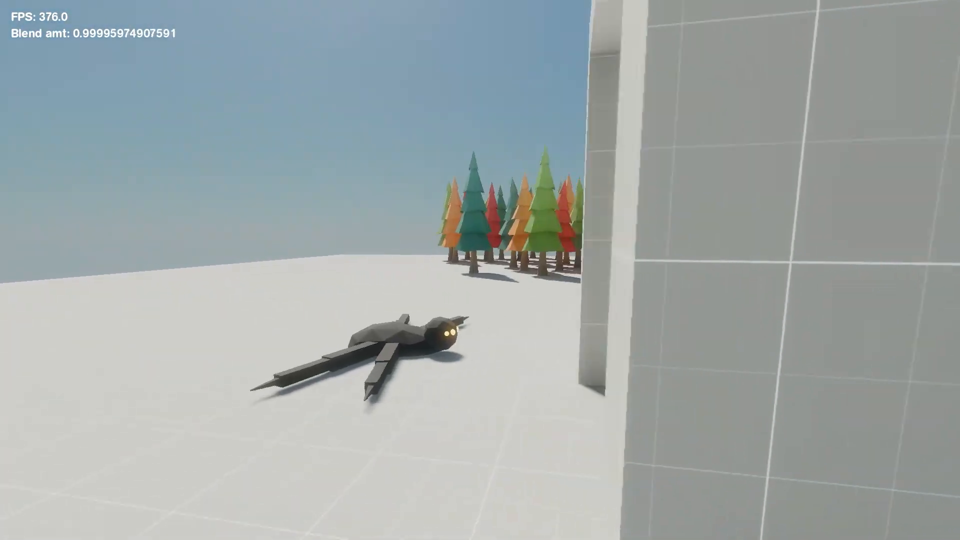
key("w")
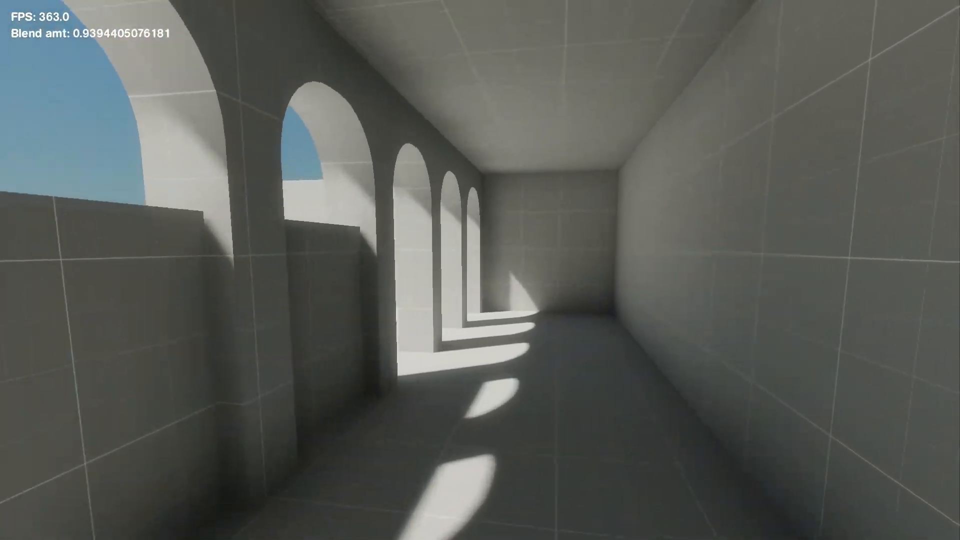